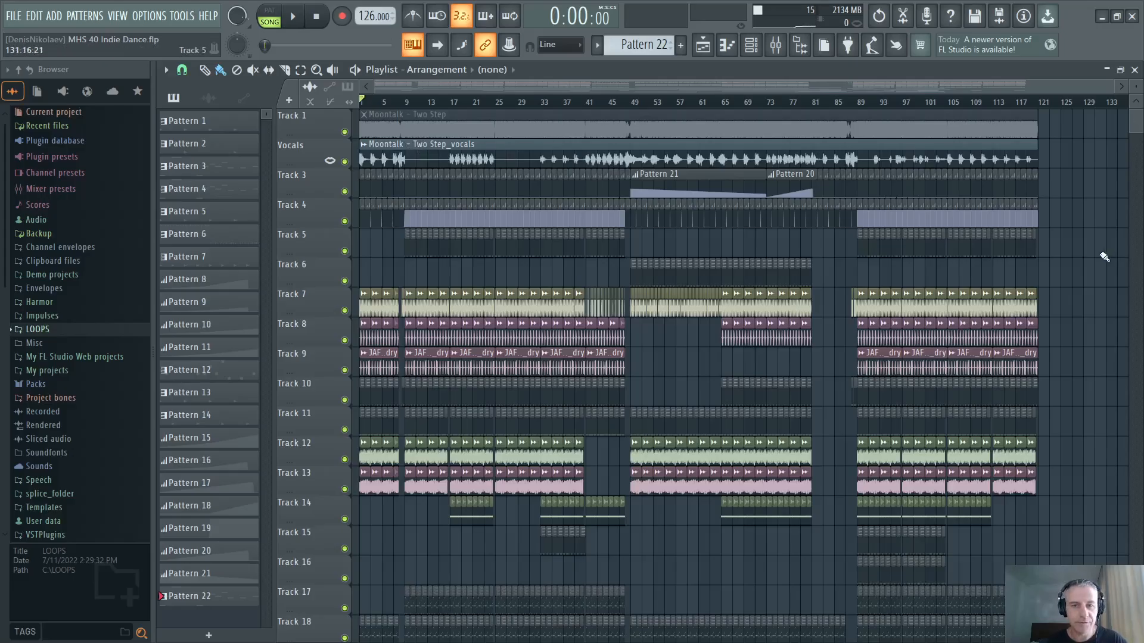
Step: Examine the arrangement of the whole song in the playlist, from the reference and vocal tracks down to the effects on track 28
{"action": "scroll", "coordinate": [505, 325], "scroll_direction": "down", "scroll_amount": 6}
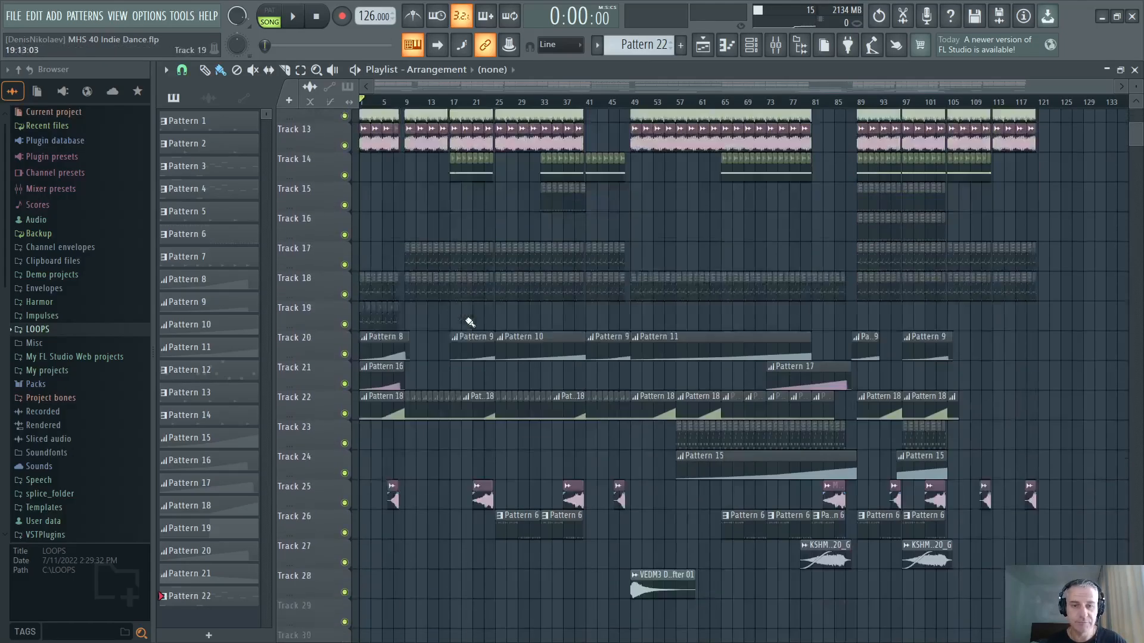
{"action": "scroll", "coordinate": [335, 293], "scroll_direction": "up", "scroll_amount": 5}
{"action": "scroll", "coordinate": [525, 246], "scroll_direction": "right", "scroll_amount": 10}
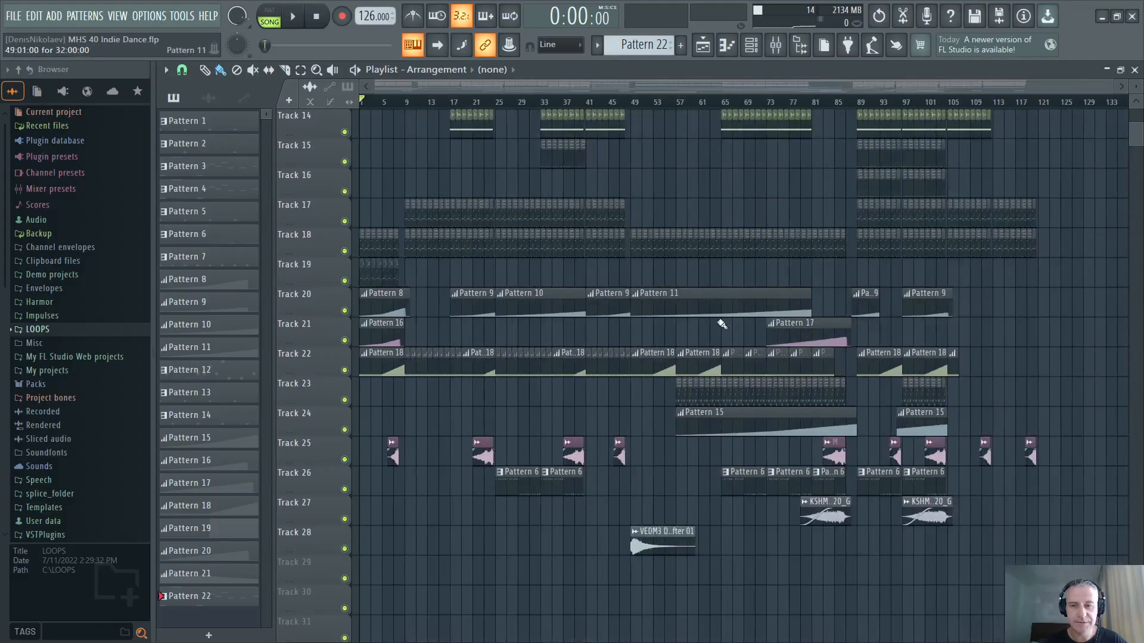
{"action": "scroll", "coordinate": [744, 410], "scroll_direction": "down", "scroll_amount": 3}
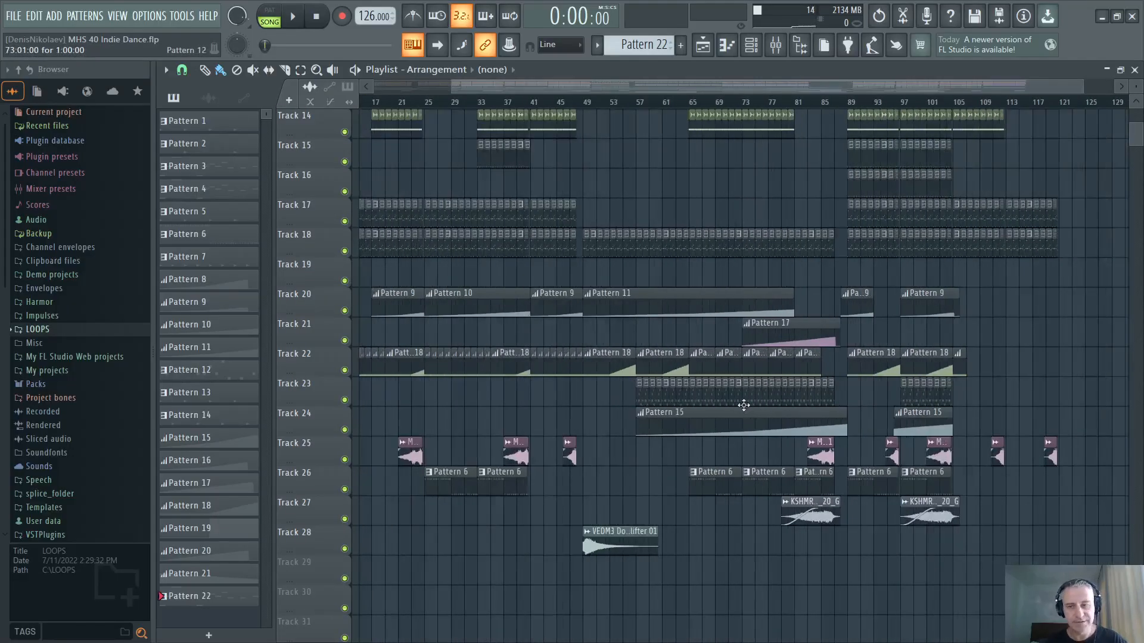
{"action": "scroll", "coordinate": [316, 501], "scroll_direction": "up", "scroll_amount": 3}
{"action": "scroll", "coordinate": [559, 446], "scroll_direction": "down", "scroll_amount": 2}
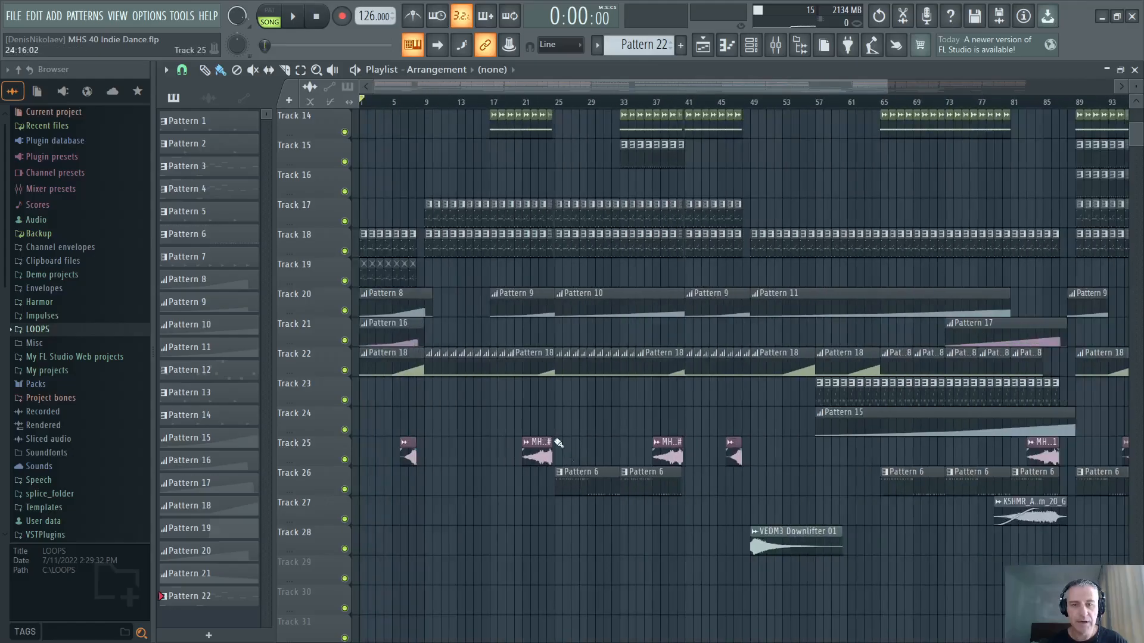
{"action": "scroll", "coordinate": [559, 444], "scroll_direction": "up", "scroll_amount": 6}
{"action": "scroll", "coordinate": [425, 255], "scroll_direction": "down", "scroll_amount": 2}
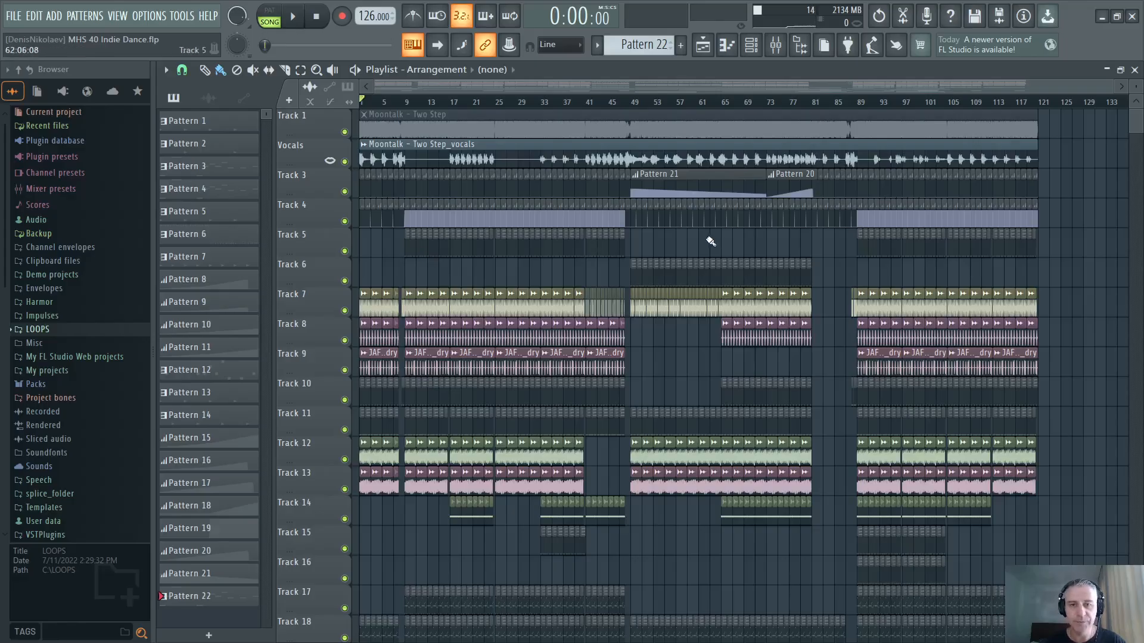
{"action": "scroll", "coordinate": [310, 280], "scroll_direction": "up", "scroll_amount": 3}
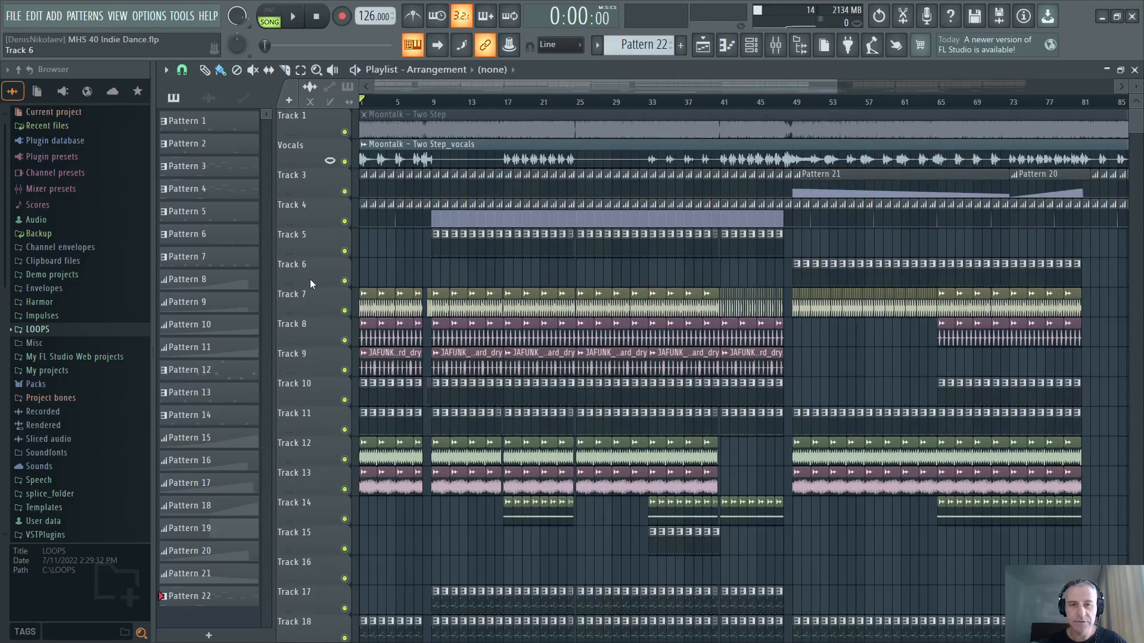
{"action": "scroll", "coordinate": [309, 280], "scroll_direction": "down", "scroll_amount": 2}
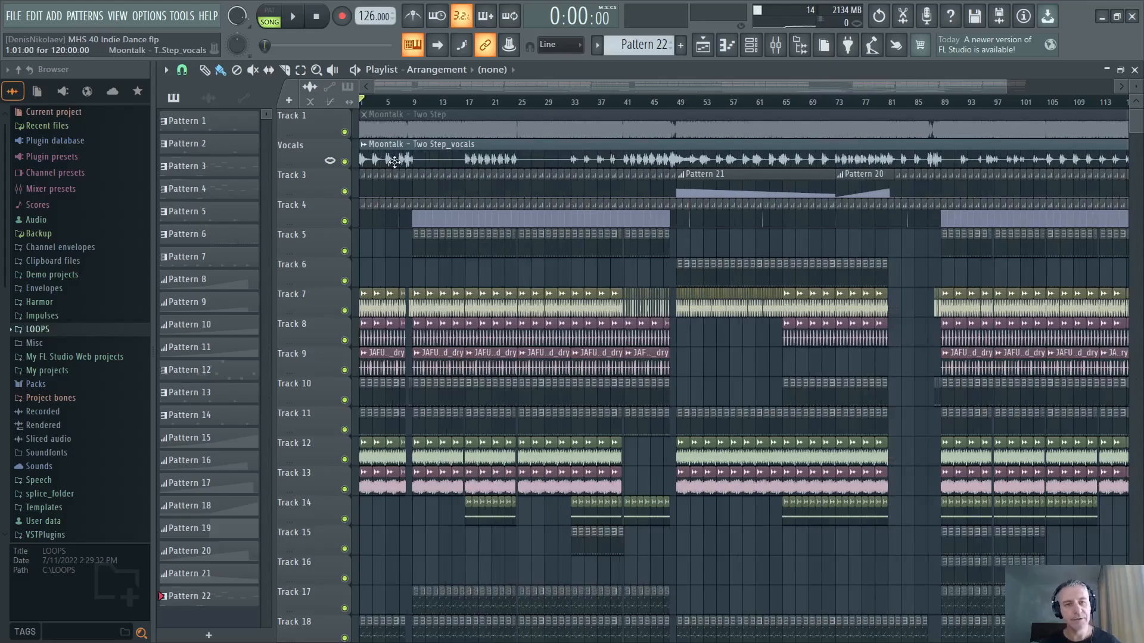
{"action": "scroll", "coordinate": [322, 180], "scroll_direction": "up", "scroll_amount": 4}
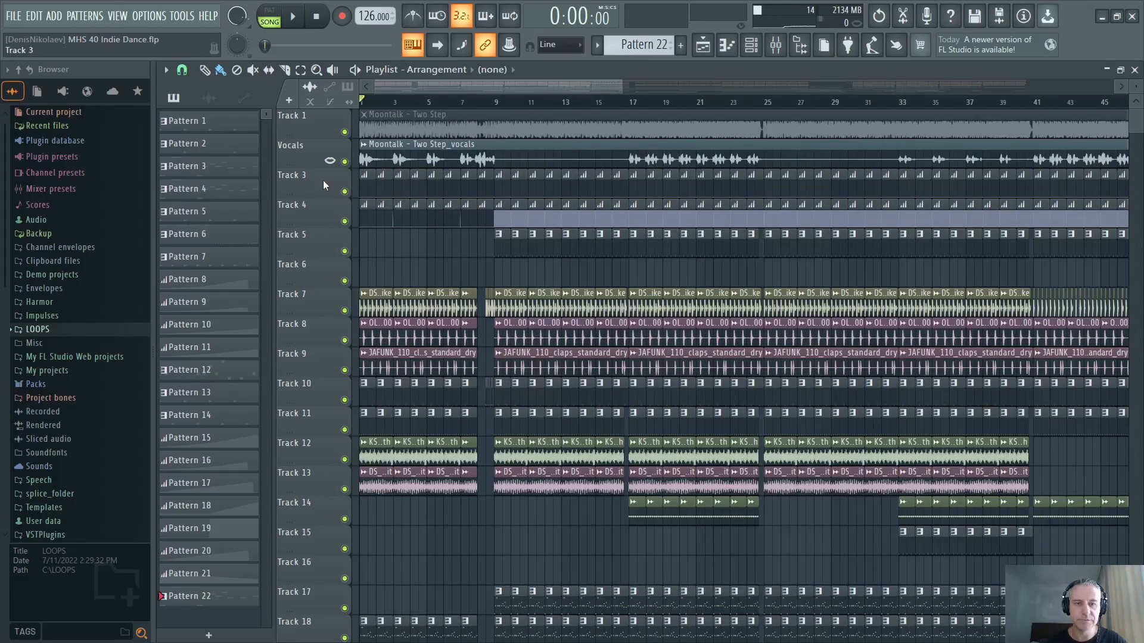
Step: View the stem extraction options for the Moontalk - Two Step sample, with Vocals as the chosen stem, and close them without extracting
{"action": "right_click", "coordinate": [362, 124]}
{"action": "left_click", "coordinate": [502, 191]}
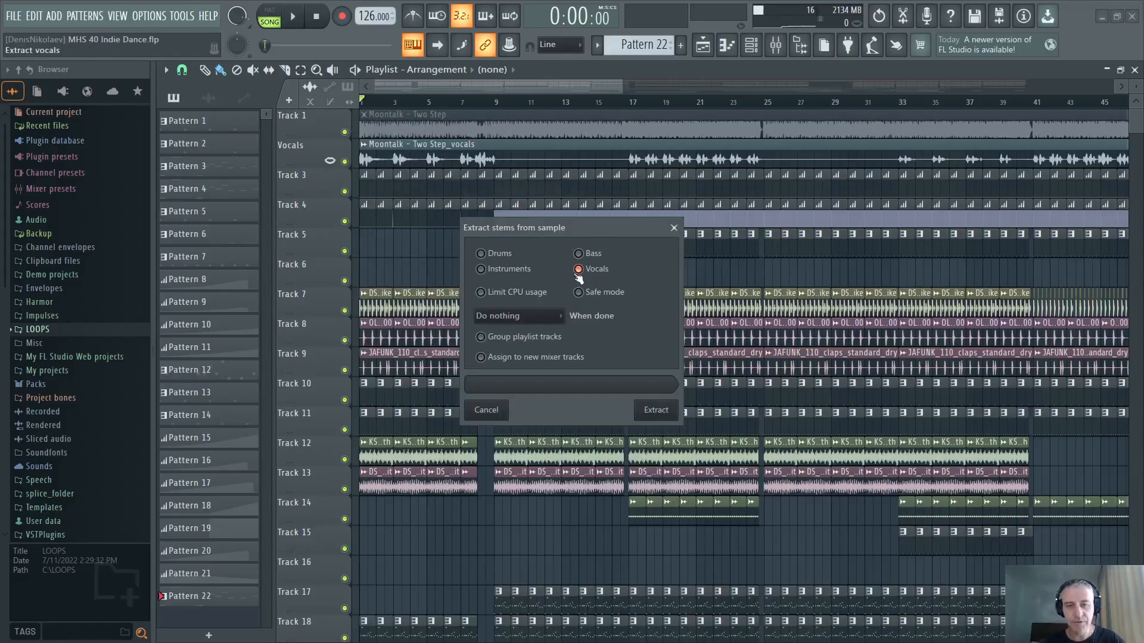
{"action": "left_click", "coordinate": [674, 228]}
Step: Examine the song's sections against the vocal clip, including the pattern and automation clips on tracks 13 to 28
{"action": "scroll", "coordinate": [329, 284], "scroll_direction": "down", "scroll_amount": 4}
{"action": "scroll", "coordinate": [324, 286], "scroll_direction": "up", "scroll_amount": 2}
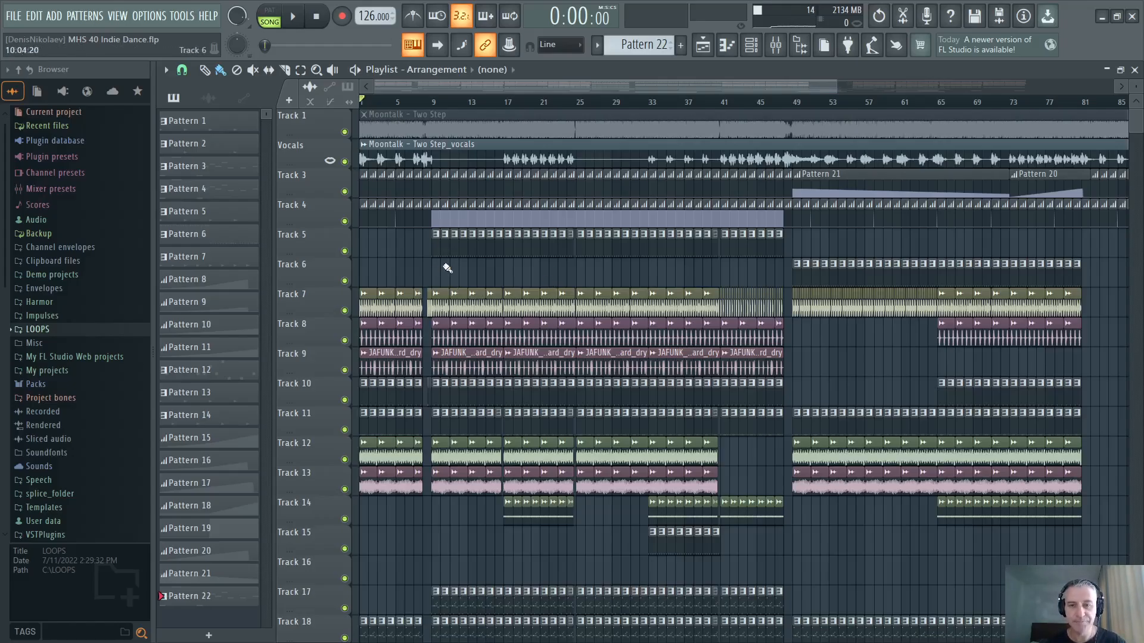
{"action": "scroll", "coordinate": [359, 338], "scroll_direction": "down", "scroll_amount": 2}
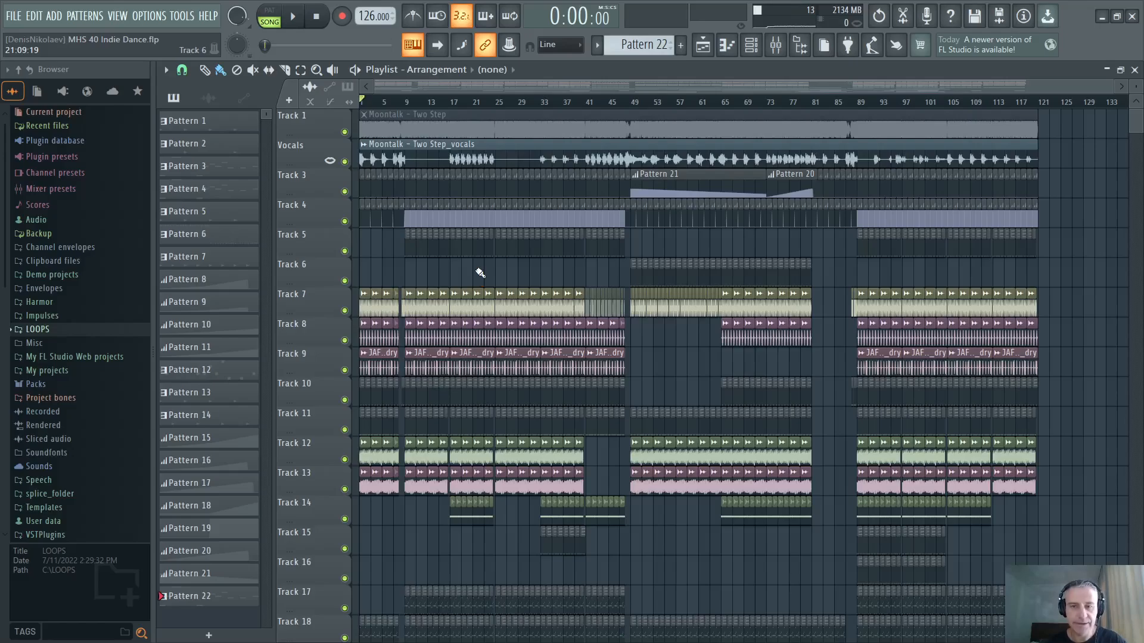
{"action": "scroll", "coordinate": [480, 273], "scroll_direction": "down", "scroll_amount": 4}
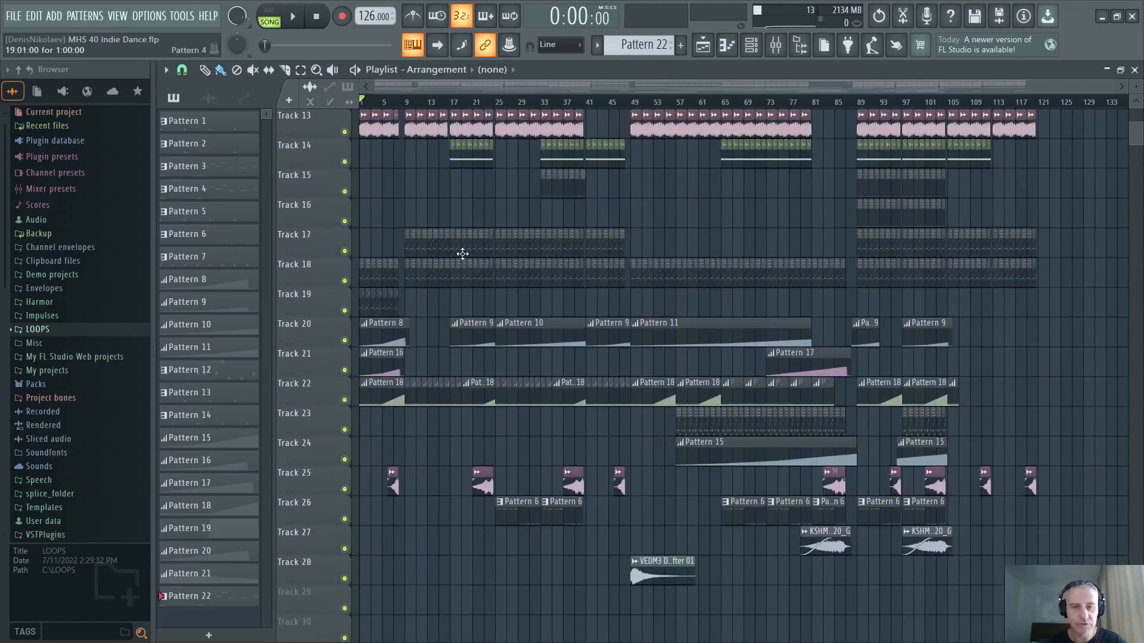
{"action": "scroll", "coordinate": [489, 277], "scroll_direction": "up", "scroll_amount": 3, "text": "ctrl"}
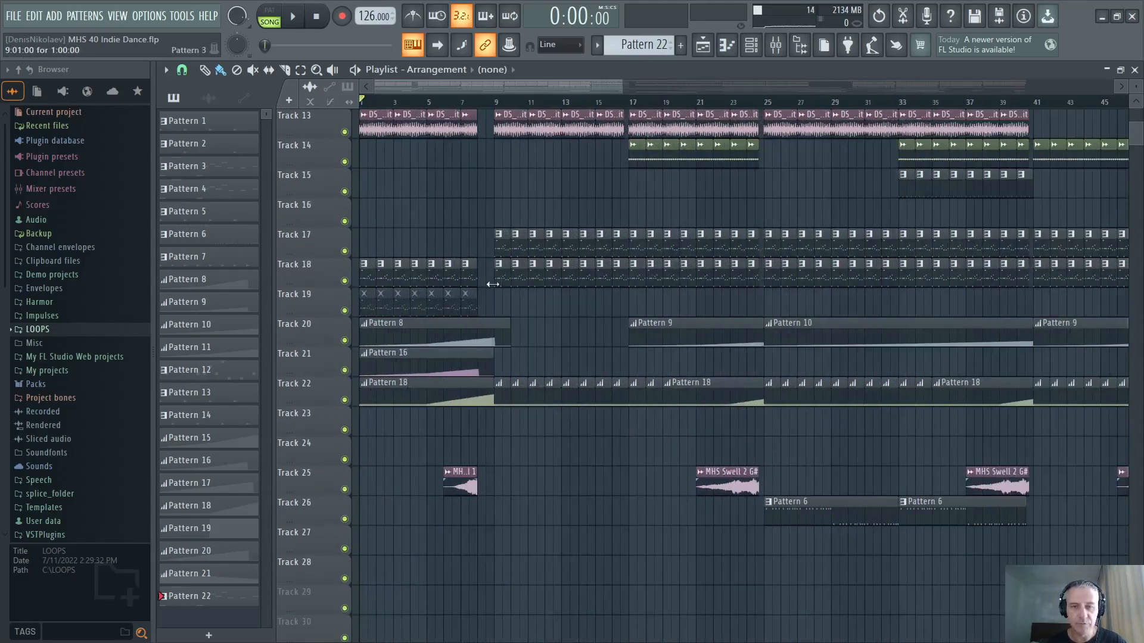
{"action": "scroll", "coordinate": [492, 284], "scroll_direction": "down", "scroll_amount": 2, "text": "ctrl"}
{"action": "scroll", "coordinate": [758, 439], "scroll_direction": "up", "scroll_amount": 4}
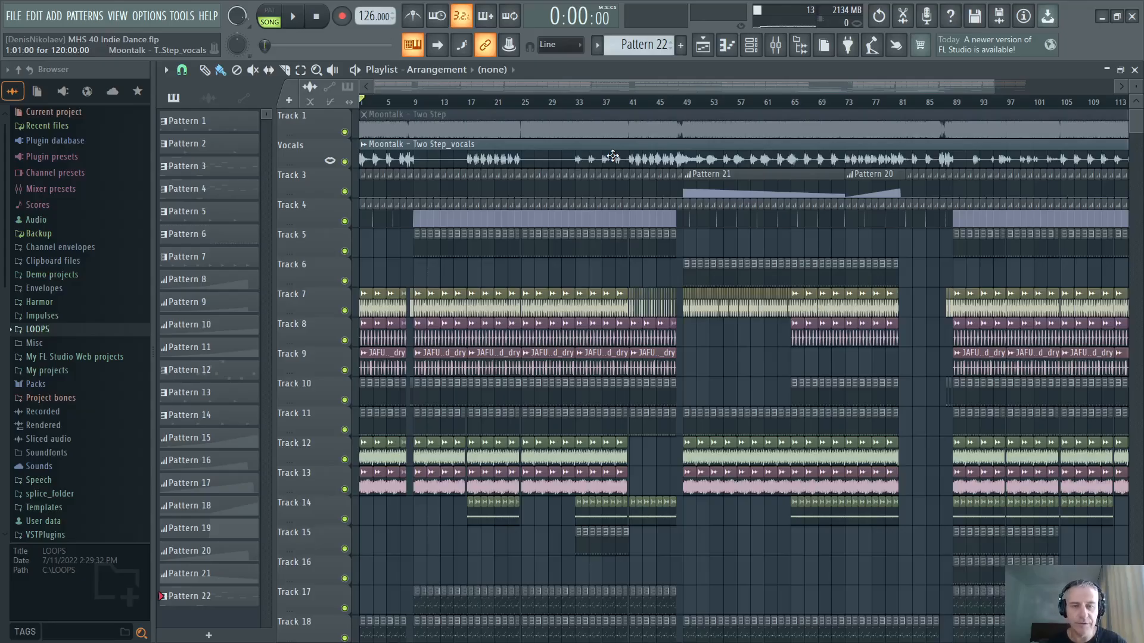
Step: Play the song from the beginning and follow the intro and the section from bar 9 across the tracks
{"action": "scroll", "coordinate": [397, 267], "scroll_direction": "up", "scroll_amount": 3, "text": "ctrl"}
{"action": "key", "text": "space"}
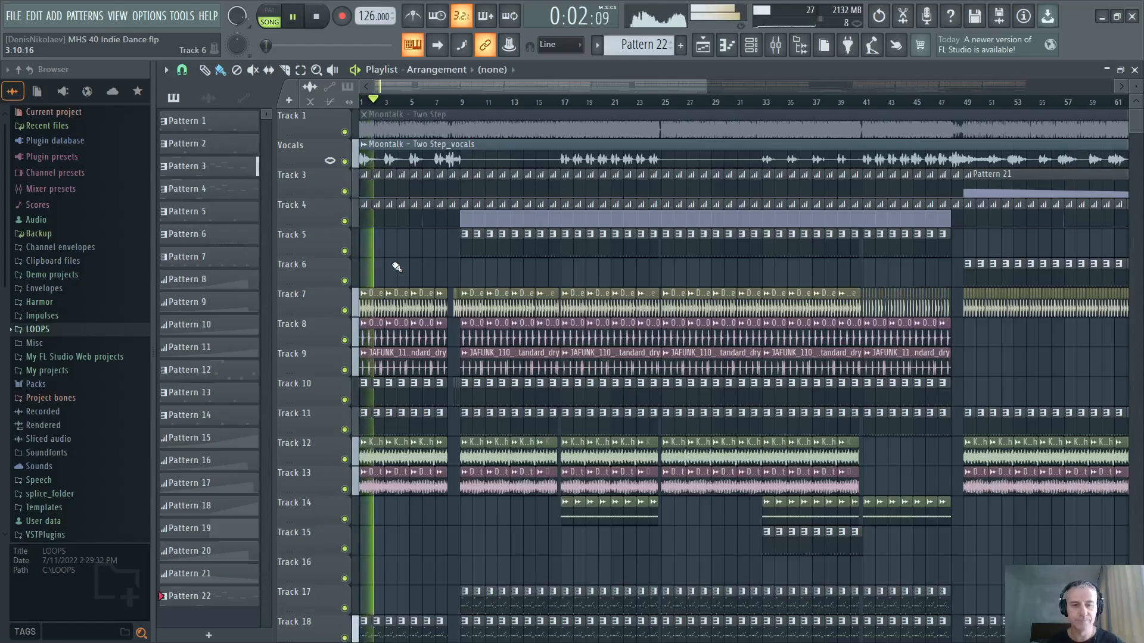
{"action": "scroll", "coordinate": [417, 322], "scroll_direction": "down", "scroll_amount": 7}
{"action": "scroll", "coordinate": [455, 375], "scroll_direction": "down", "scroll_amount": 1}
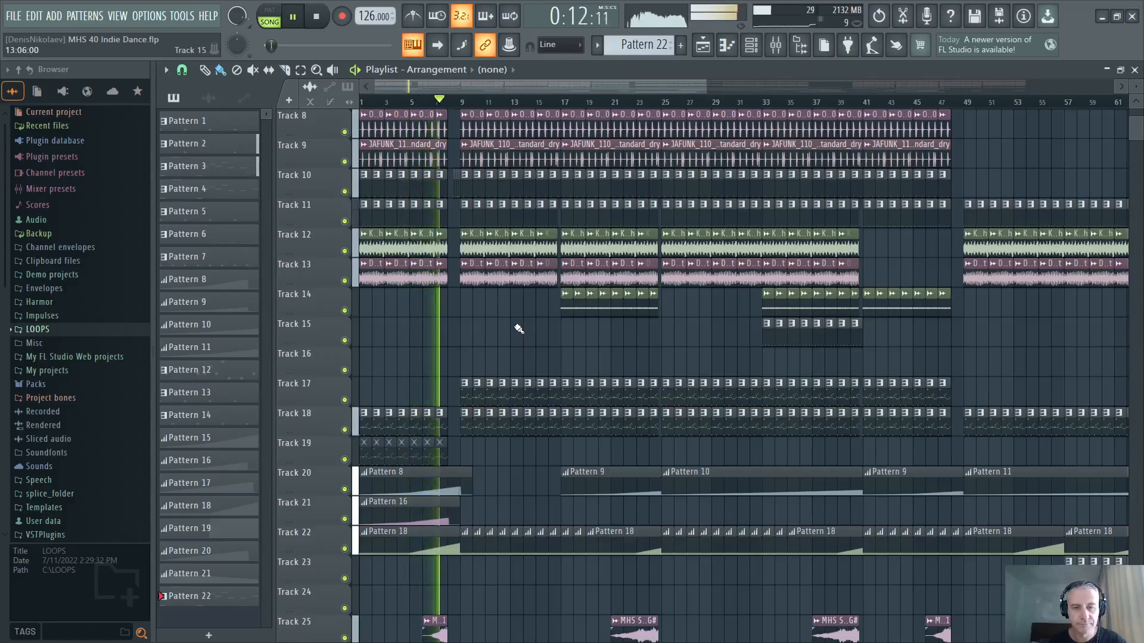
{"action": "scroll", "coordinate": [517, 327], "scroll_direction": "up", "scroll_amount": 7}
{"action": "scroll", "coordinate": [522, 278], "scroll_direction": "up", "scroll_amount": 2}
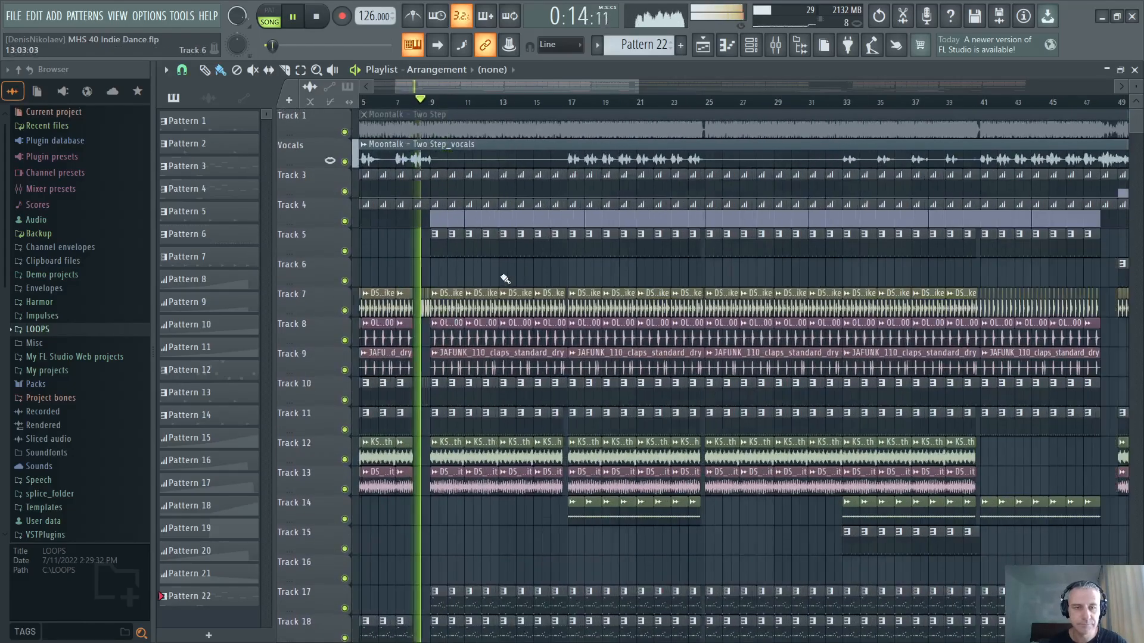
{"action": "scroll", "coordinate": [523, 278], "scroll_direction": "down", "scroll_amount": 3}
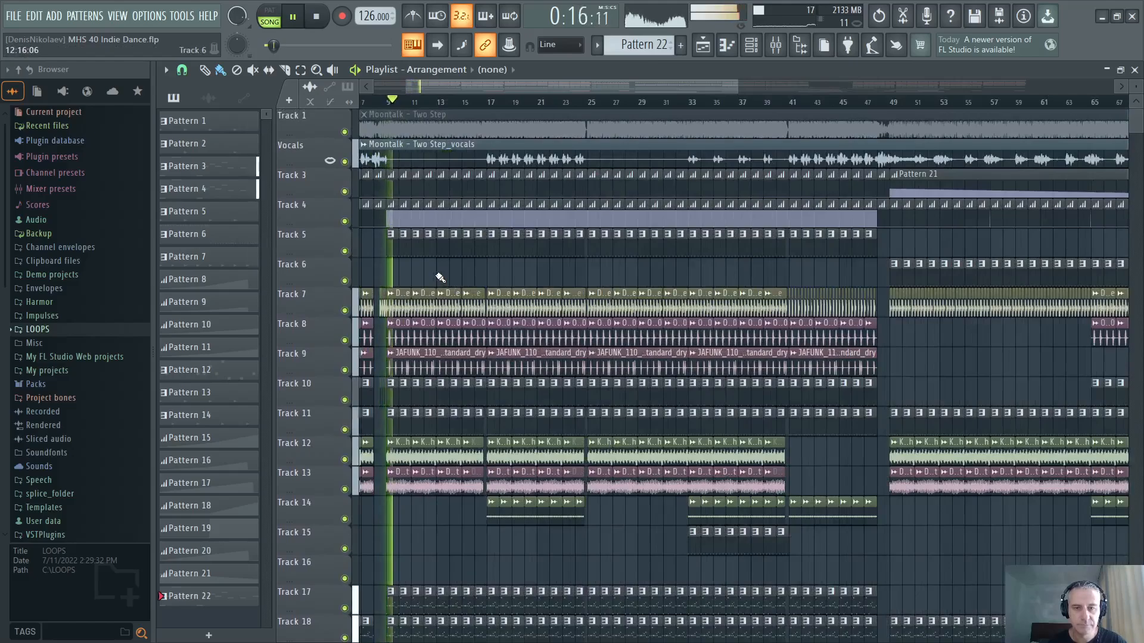
{"action": "scroll", "coordinate": [467, 301], "scroll_direction": "down", "scroll_amount": 13}
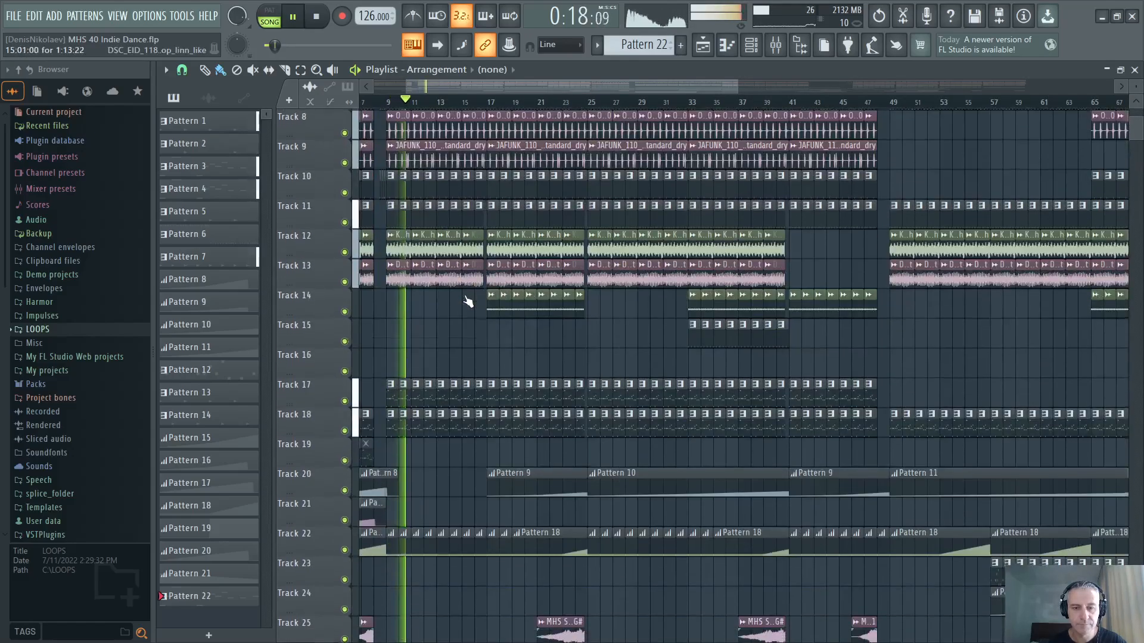
{"action": "scroll", "coordinate": [613, 297], "scroll_direction": "up", "scroll_amount": 13}
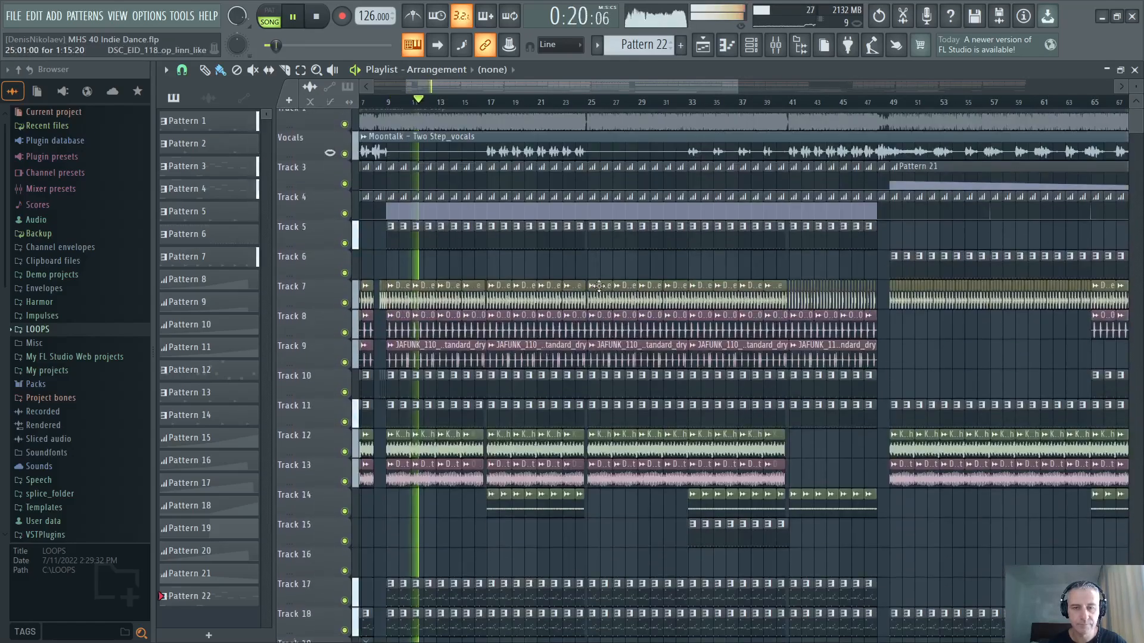
Step: Continue playback from about bar 23 and follow the instrument, automation and effect clips of that section
{"action": "left_click", "coordinate": [567, 102]}
{"action": "scroll", "coordinate": [417, 365], "scroll_direction": "up", "scroll_amount": 3}
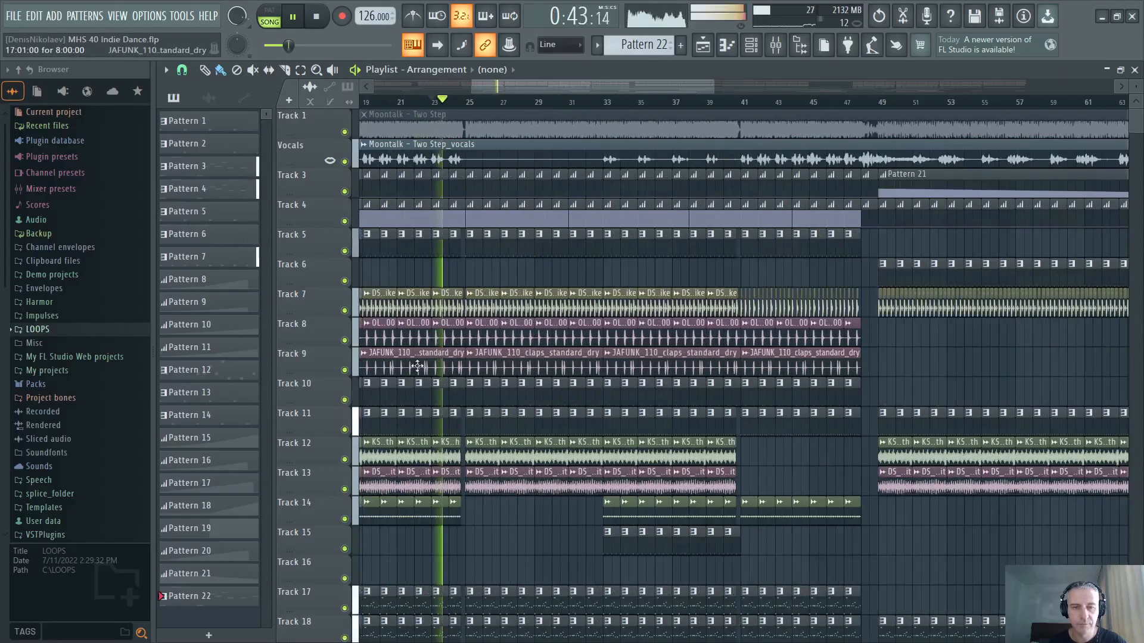
{"action": "scroll", "coordinate": [456, 366], "scroll_direction": "down", "scroll_amount": 1}
{"action": "scroll", "coordinate": [515, 360], "scroll_direction": "down", "scroll_amount": 1}
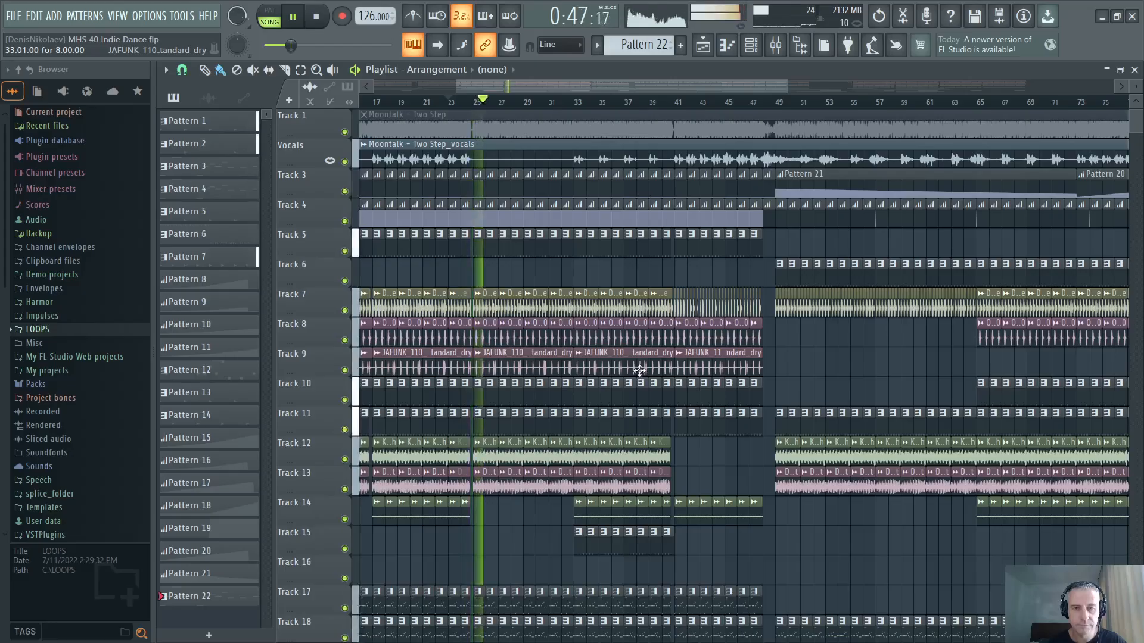
{"action": "scroll", "coordinate": [566, 345], "scroll_direction": "up", "scroll_amount": 2}
{"action": "scroll", "coordinate": [502, 283], "scroll_direction": "down", "scroll_amount": 1}
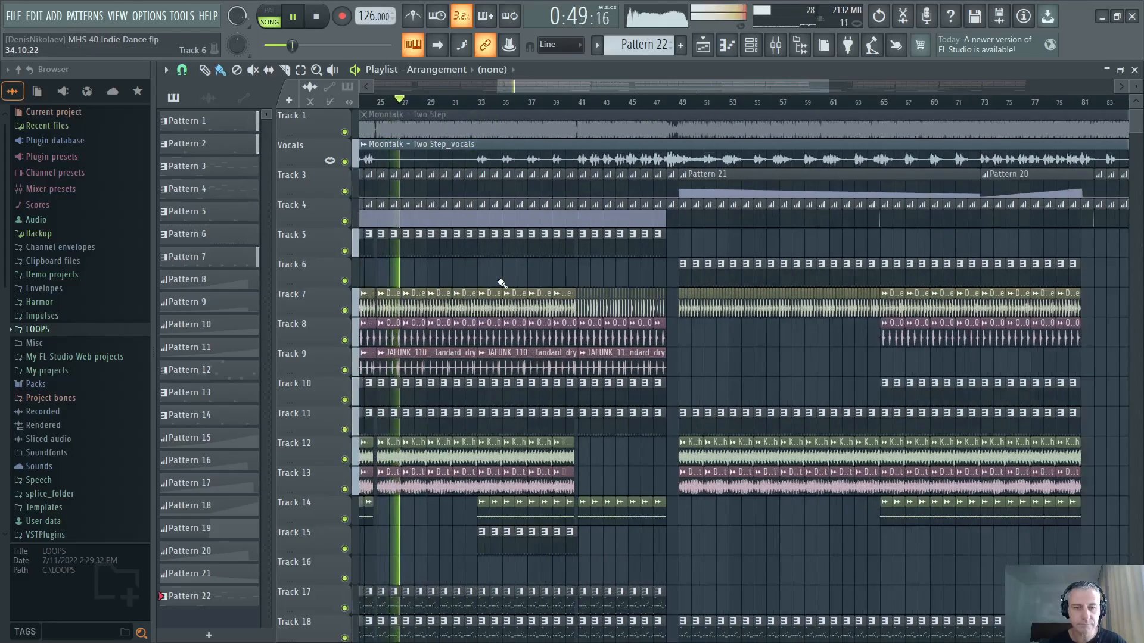
{"action": "scroll", "coordinate": [502, 284], "scroll_direction": "down", "scroll_amount": 6}
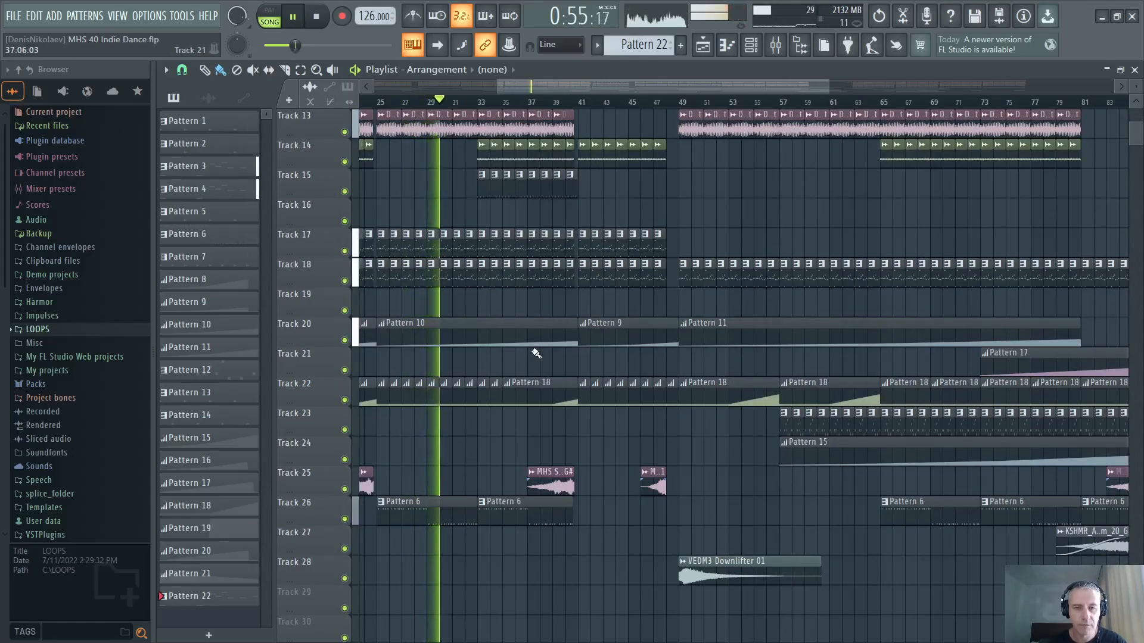
{"action": "scroll", "coordinate": [535, 354], "scroll_direction": "up", "scroll_amount": 6}
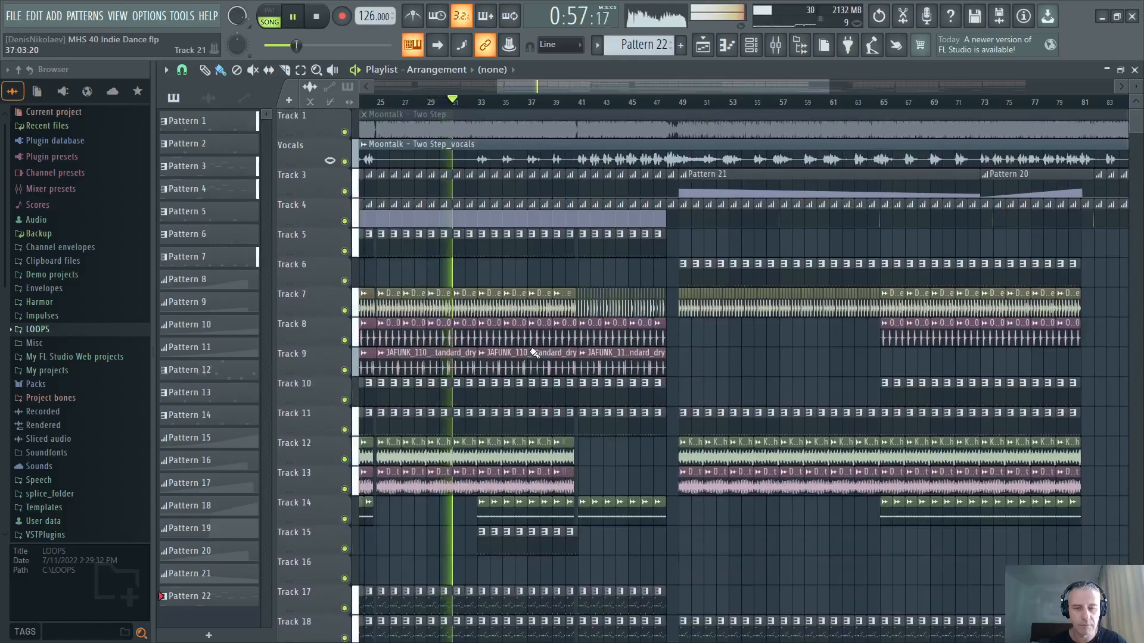
{"action": "scroll", "coordinate": [387, 280], "scroll_direction": "right", "scroll_amount": 5}
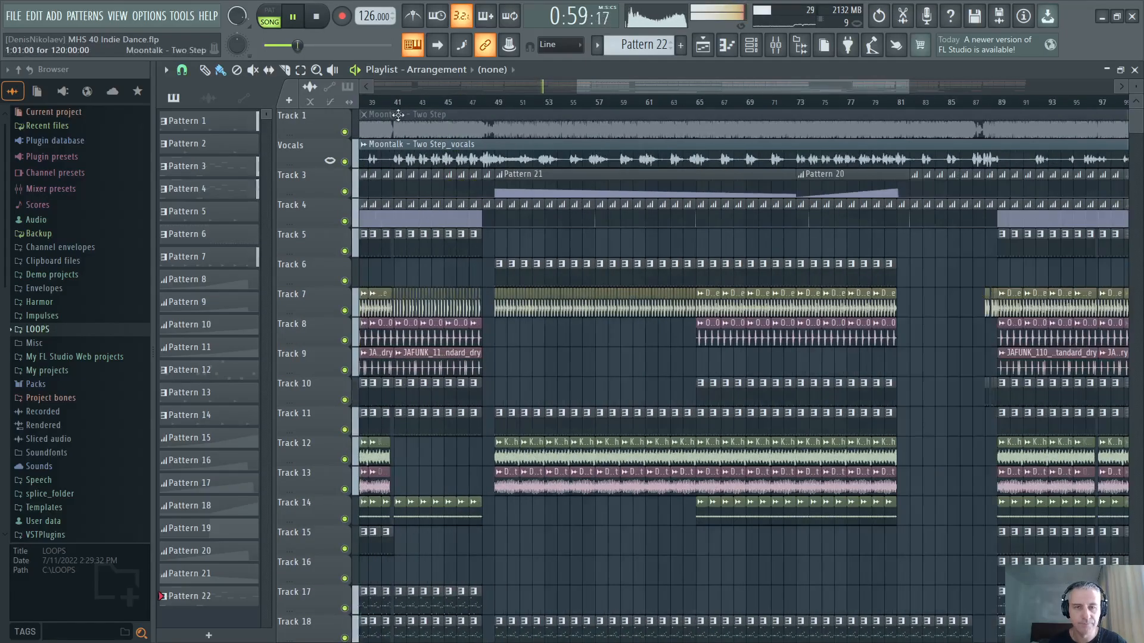
Step: Continue playback from bar 41 and check which tracks play in the section leading up to bar 49
{"action": "left_click", "coordinate": [399, 102]}
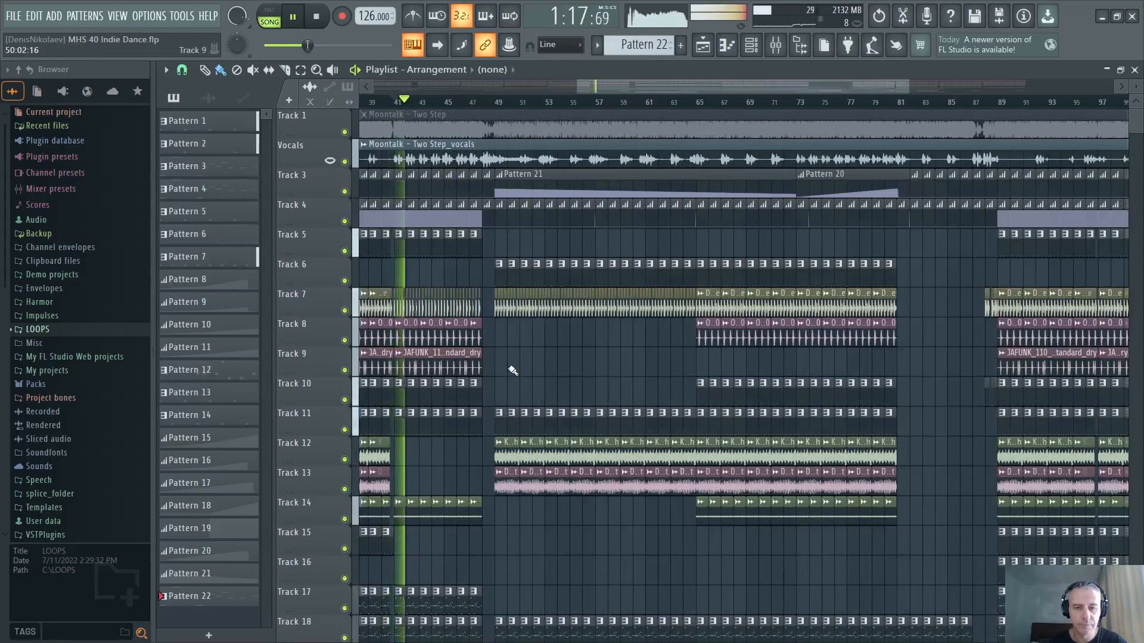
{"action": "scroll", "coordinate": [510, 368], "scroll_direction": "down", "scroll_amount": 3}
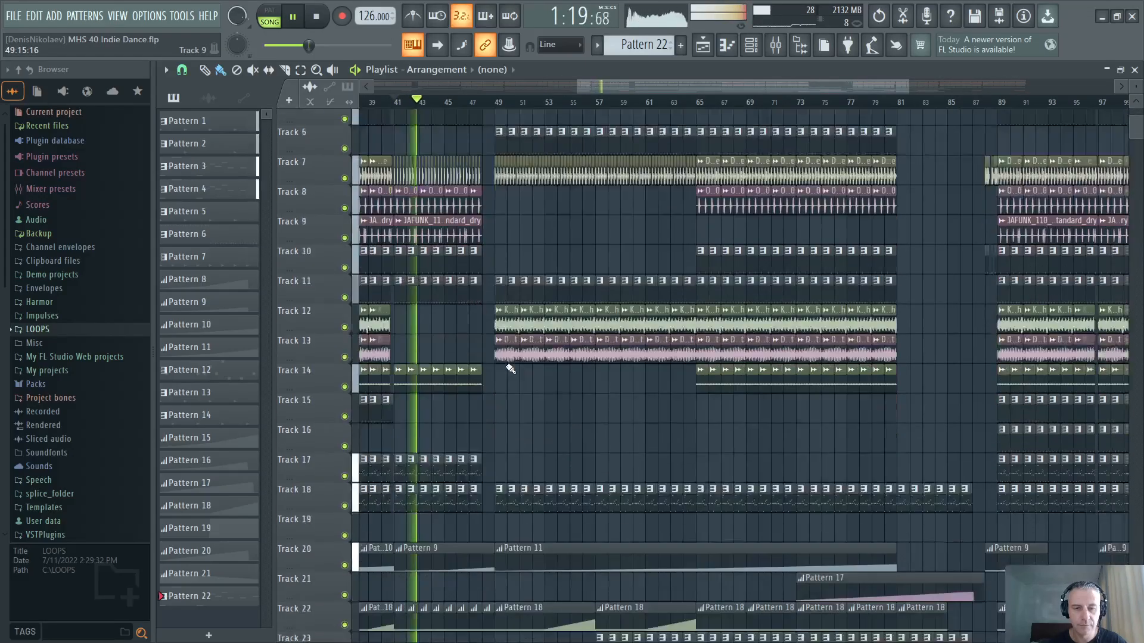
{"action": "scroll", "coordinate": [507, 364], "scroll_direction": "up", "scroll_amount": 3}
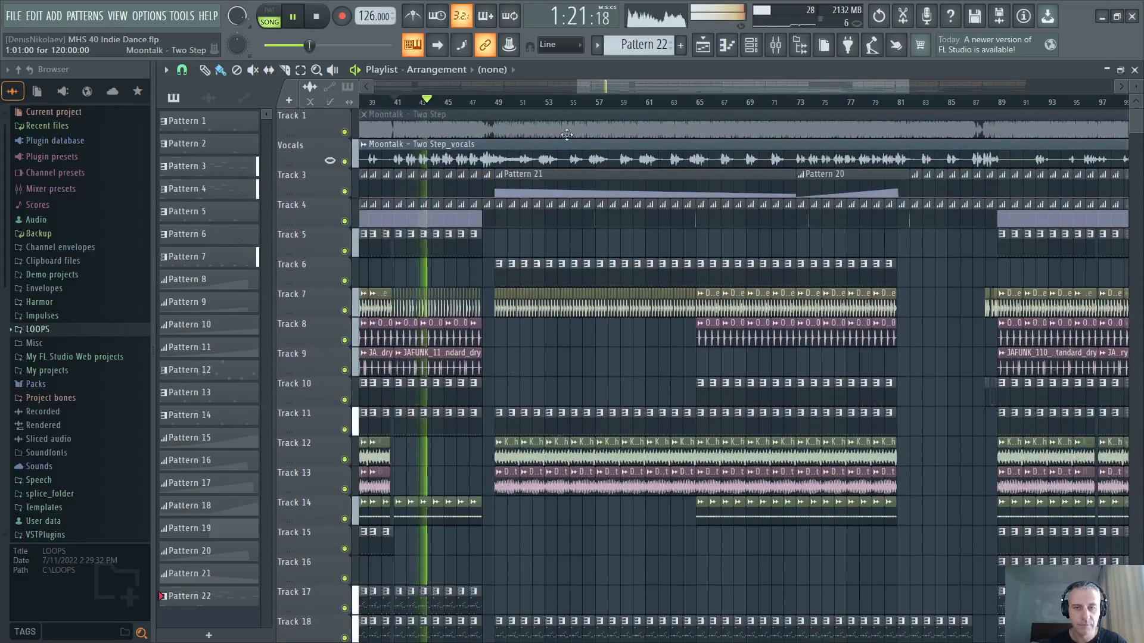
Step: Continue playback from about bar 78 and examine the clips on all tracks around the break before bar 89
{"action": "left_click", "coordinate": [658, 103]}
{"action": "scroll", "coordinate": [653, 111], "scroll_direction": "right", "scroll_amount": 5}
{"action": "left_click", "coordinate": [652, 104]}
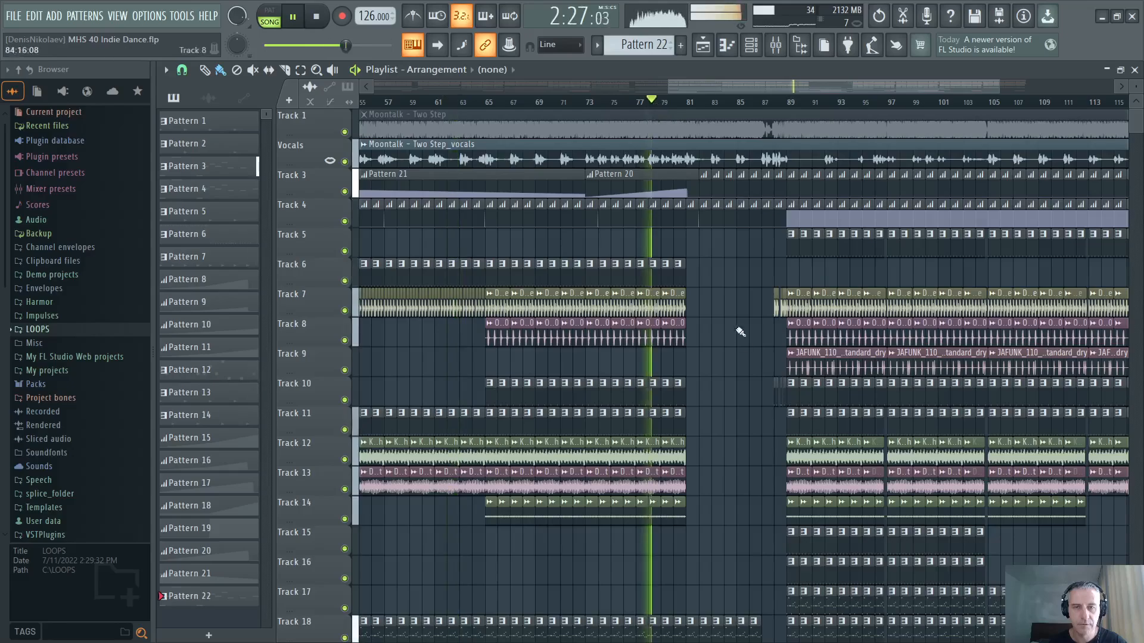
{"action": "scroll", "coordinate": [434, 357], "scroll_direction": "up", "scroll_amount": 3}
{"action": "scroll", "coordinate": [515, 359], "scroll_direction": "down", "scroll_amount": 3}
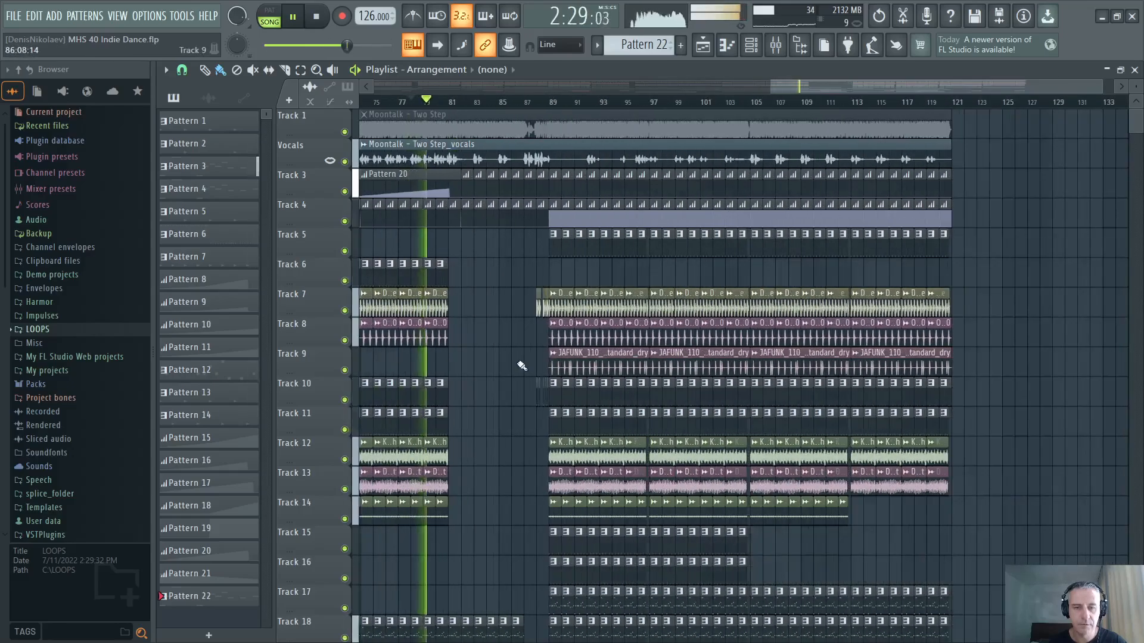
{"action": "scroll", "coordinate": [514, 359], "scroll_direction": "down", "scroll_amount": 6}
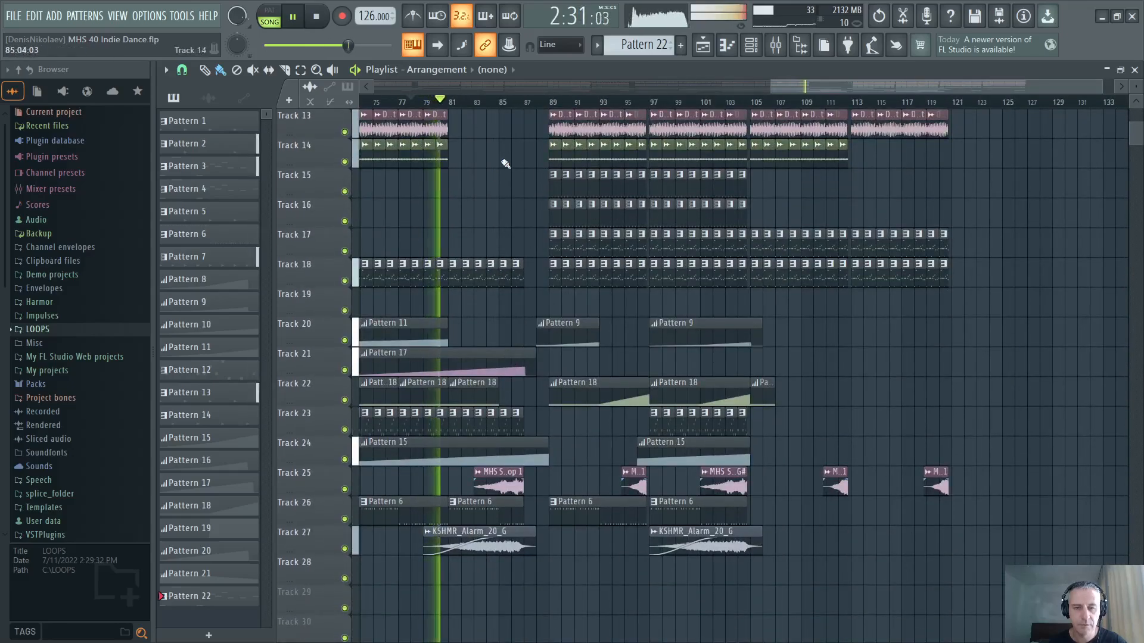
Step: Continue playback from about bar 84 and follow the build-up clips on tracks 13 to 28 into the final section
{"action": "left_click", "coordinate": [496, 102]}
{"action": "scroll", "coordinate": [558, 419], "scroll_direction": "up", "scroll_amount": 3}
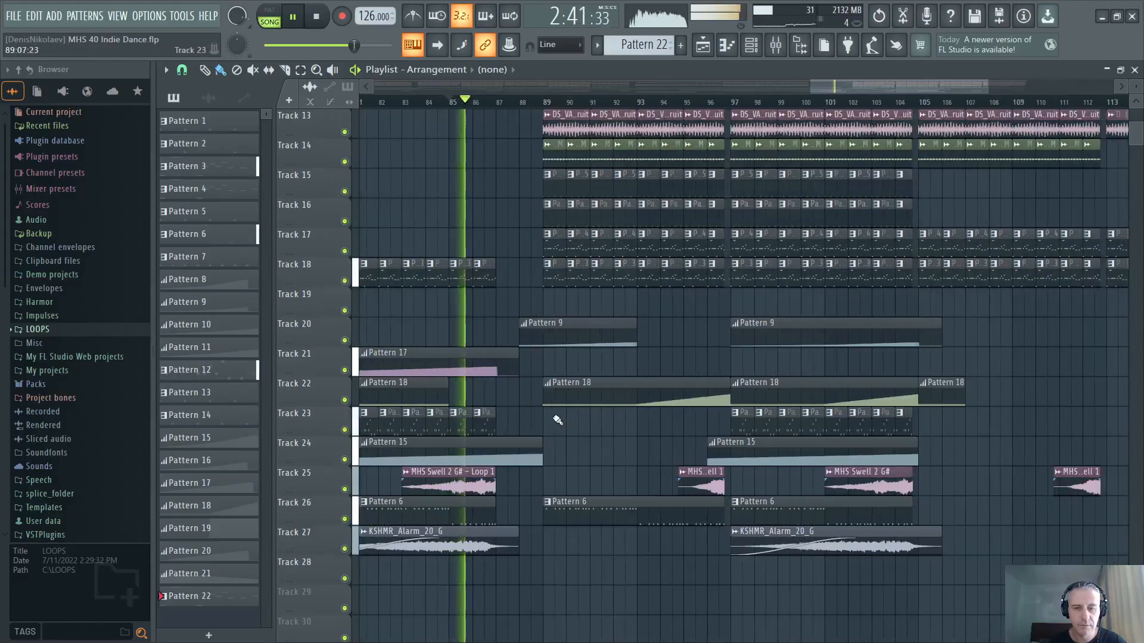
{"action": "scroll", "coordinate": [518, 396], "scroll_direction": "down", "scroll_amount": 4}
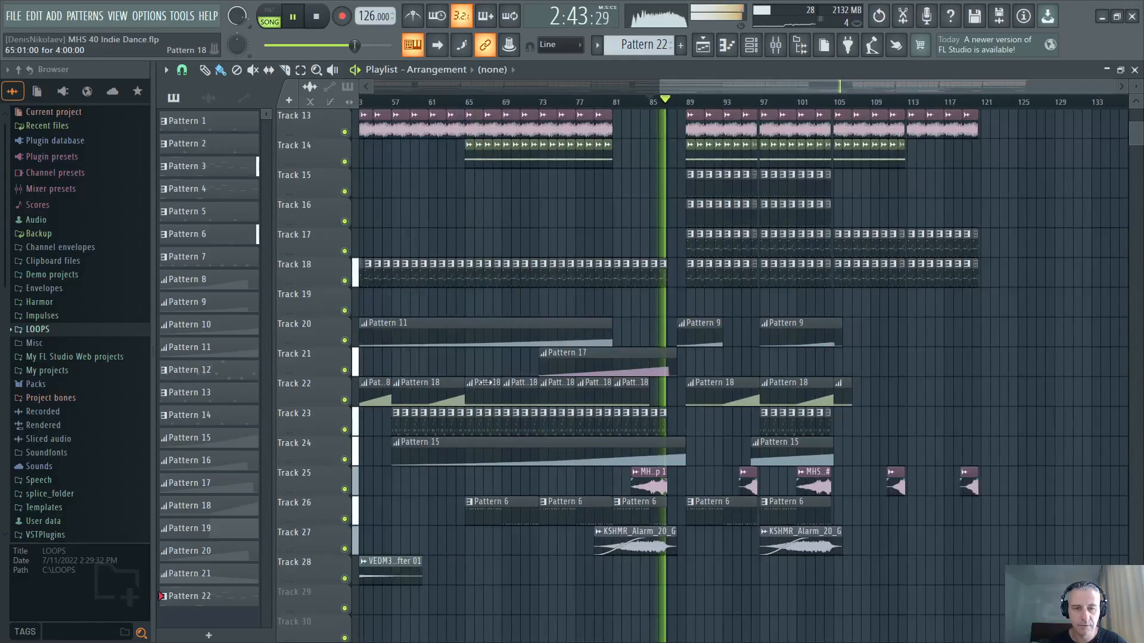
{"action": "scroll", "coordinate": [842, 380], "scroll_direction": "up", "scroll_amount": 4}
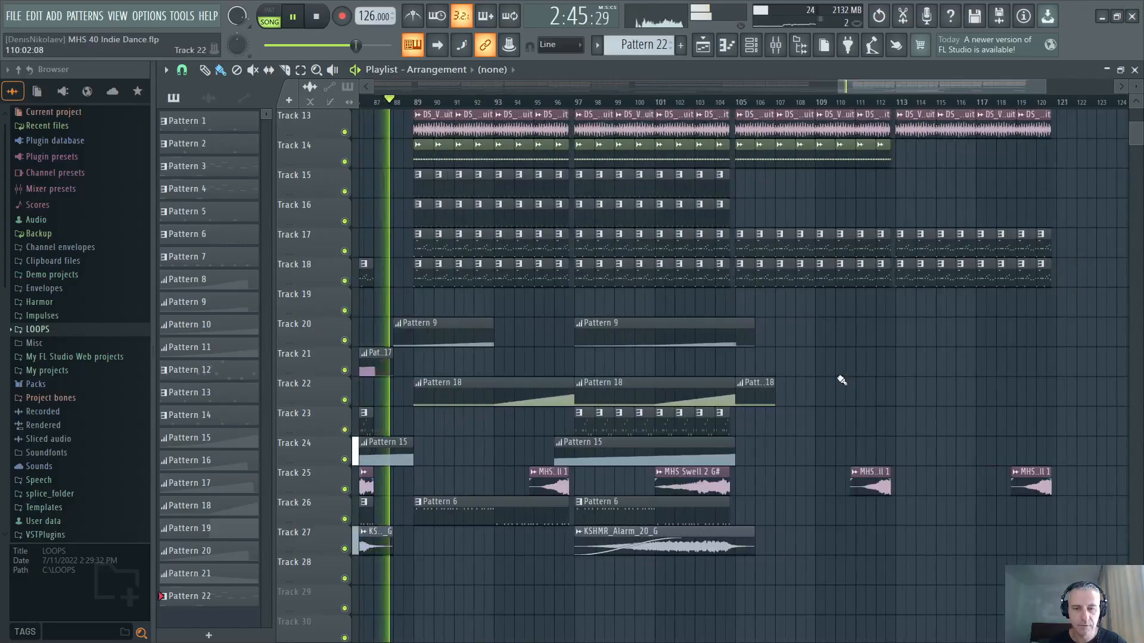
Step: Follow the clips on tracks 1 to 28 as playback moves from the break into the final section at bar 89
{"action": "scroll", "coordinate": [841, 380], "scroll_direction": "down", "scroll_amount": 2}
{"action": "scroll", "coordinate": [955, 383], "scroll_direction": "up", "scroll_amount": 4}
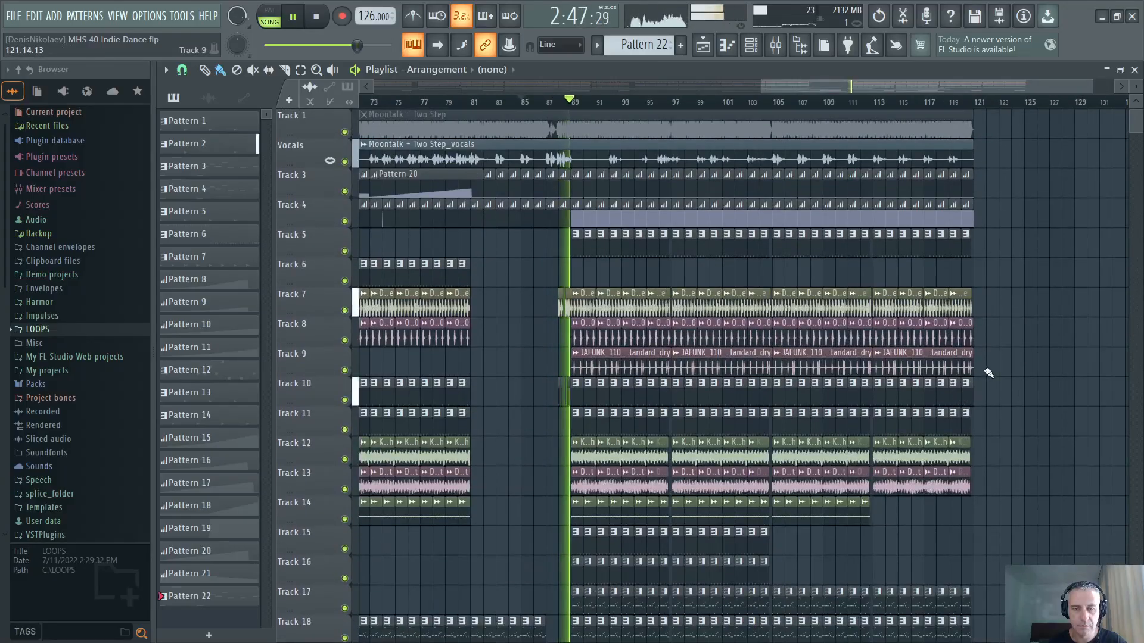
{"action": "scroll", "coordinate": [988, 373], "scroll_direction": "up", "scroll_amount": 4}
{"action": "scroll", "coordinate": [988, 371], "scroll_direction": "down", "scroll_amount": 3}
{"action": "scroll", "coordinate": [986, 369], "scroll_direction": "down", "scroll_amount": 1}
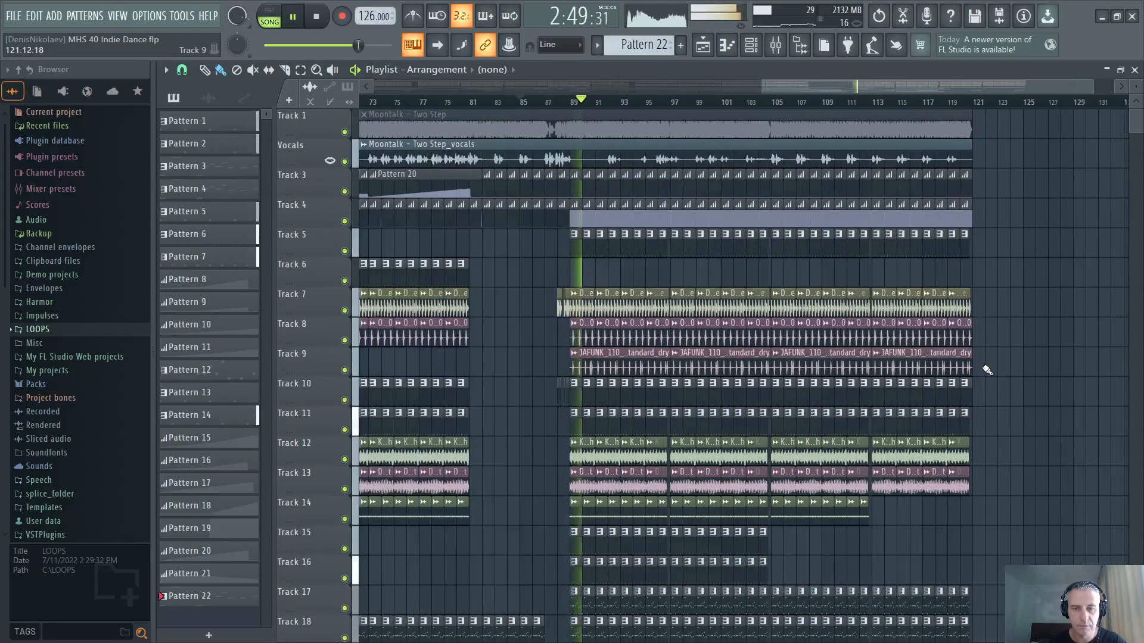
{"action": "scroll", "coordinate": [987, 370], "scroll_direction": "down", "scroll_amount": 5}
Step: Continue playback from bar 97 and check which clips on tracks 14 to 27 play in that section
{"action": "left_click", "coordinate": [672, 102]}
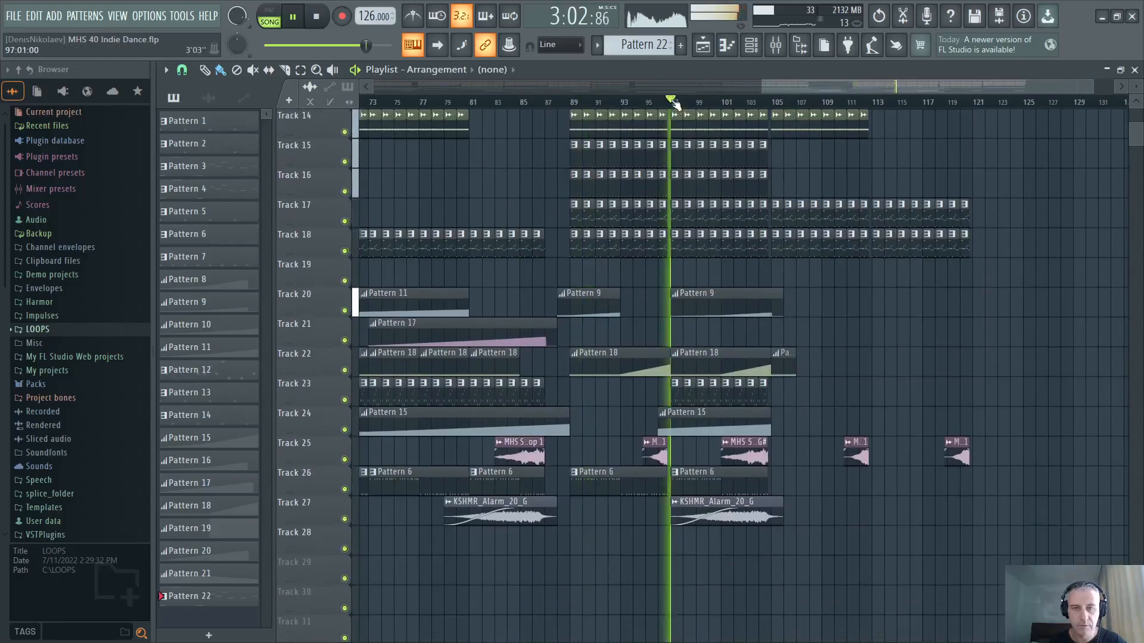
{"action": "scroll", "coordinate": [876, 369], "scroll_direction": "up", "scroll_amount": 2}
{"action": "scroll", "coordinate": [886, 376], "scroll_direction": "down", "scroll_amount": 1}
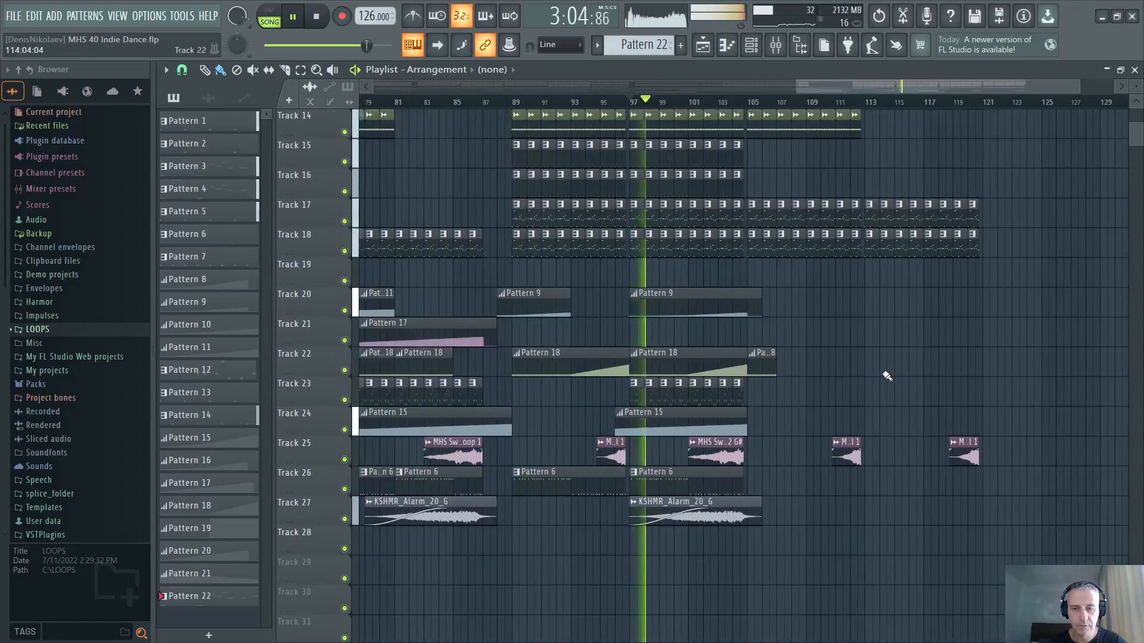
{"action": "scroll", "coordinate": [885, 373], "scroll_direction": "down", "scroll_amount": 1}
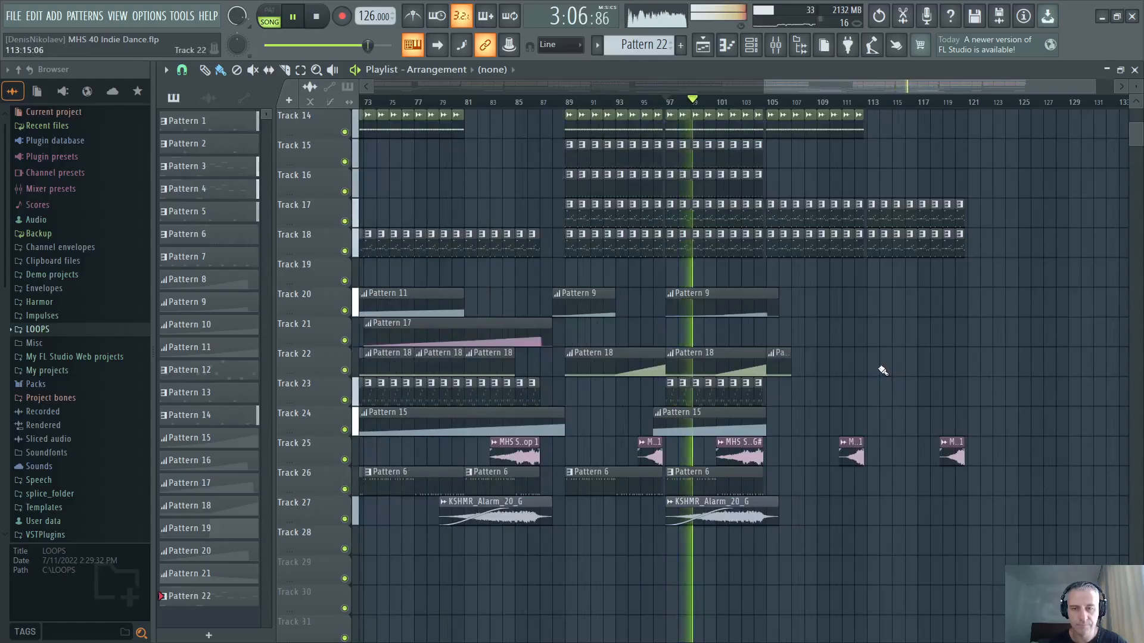
Step: Continue playback from bar 105, compare the upper and lower tracks there, and stop playback
{"action": "left_click", "coordinate": [771, 103]}
{"action": "scroll", "coordinate": [999, 311], "scroll_direction": "up", "scroll_amount": 5}
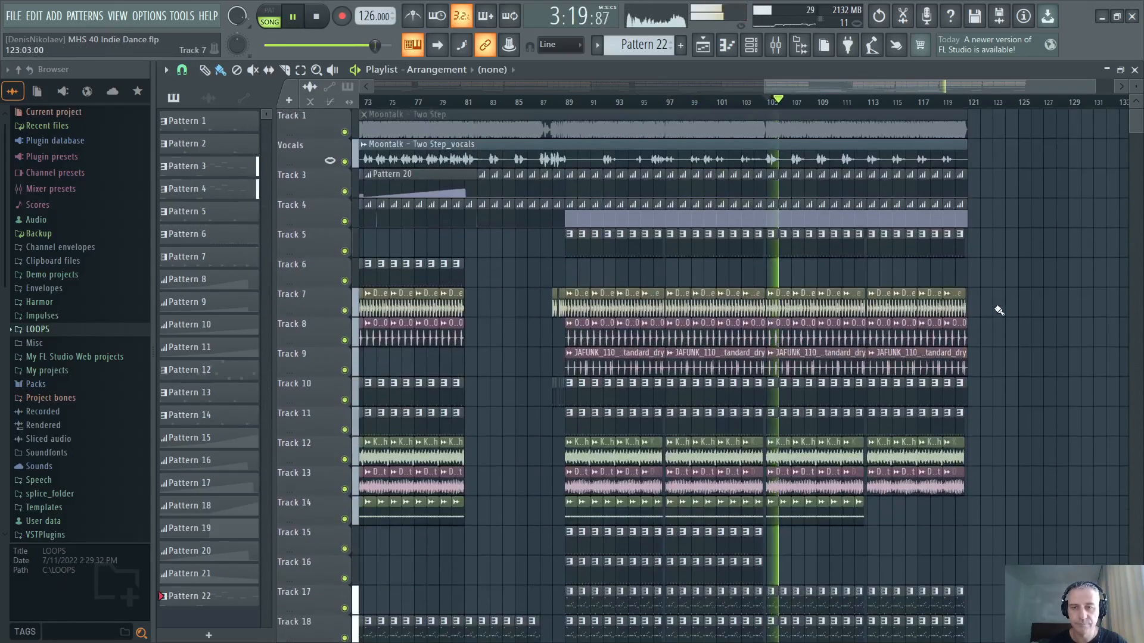
{"action": "scroll", "coordinate": [999, 308], "scroll_direction": "down", "scroll_amount": 5}
{"action": "key", "text": "space"}
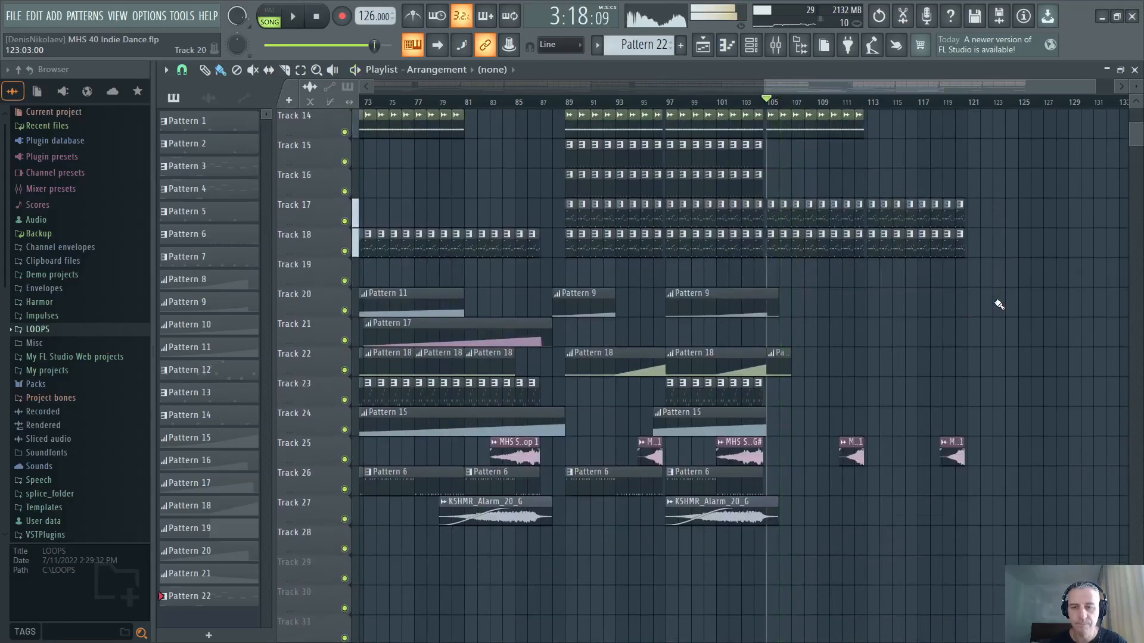
Step: Solo the drum and percussion tracks 4 to 16, leaving all other tracks muted
{"action": "scroll", "coordinate": [999, 305], "scroll_direction": "down", "scroll_amount": 4}
{"action": "scroll", "coordinate": [490, 224], "scroll_direction": "up", "scroll_amount": 6}
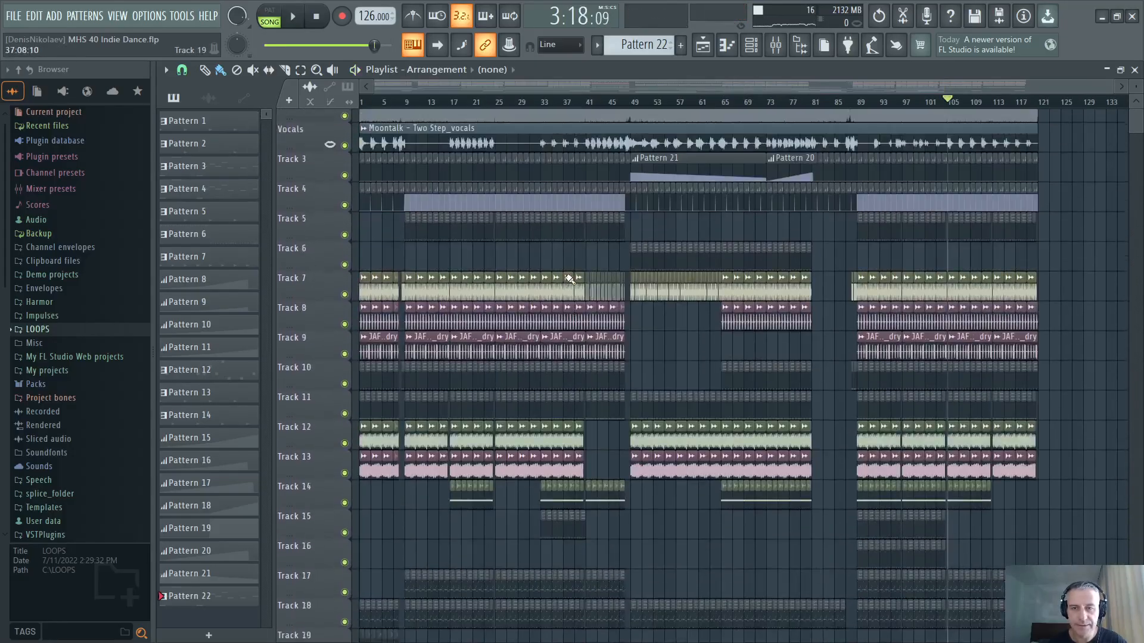
{"action": "scroll", "coordinate": [694, 301], "scroll_direction": "up", "scroll_amount": 5}
{"action": "scroll", "coordinate": [751, 277], "scroll_direction": "down", "scroll_amount": 2}
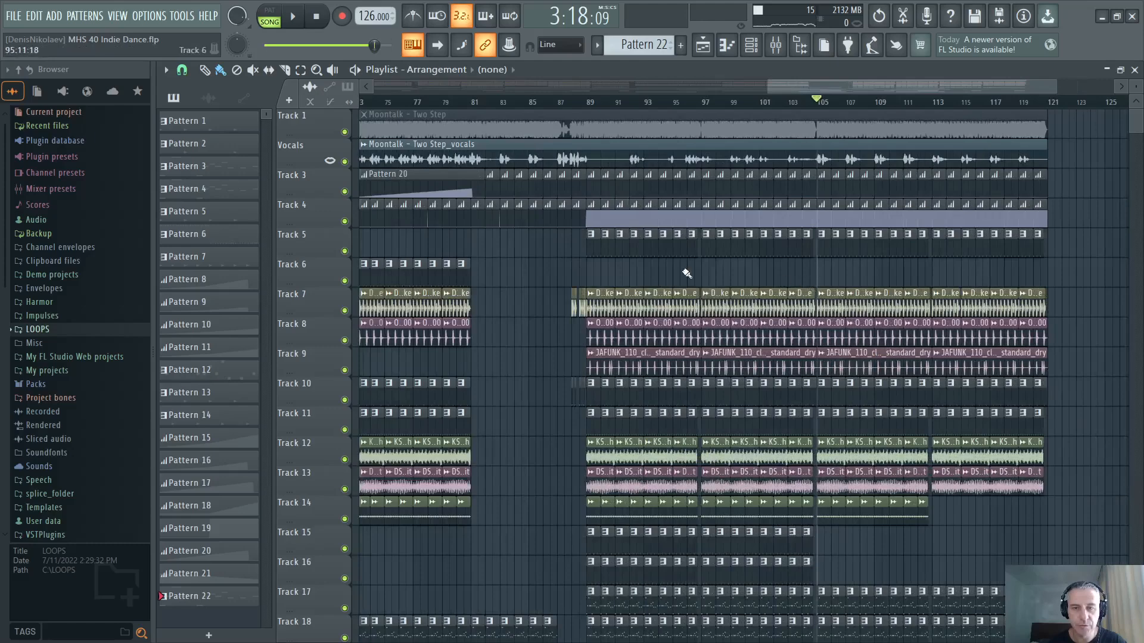
{"action": "right_click", "coordinate": [344, 222]}
{"action": "left_click_drag", "start_coordinate": [344, 250], "coordinate": [348, 500]}
{"action": "left_click", "coordinate": [345, 518]}
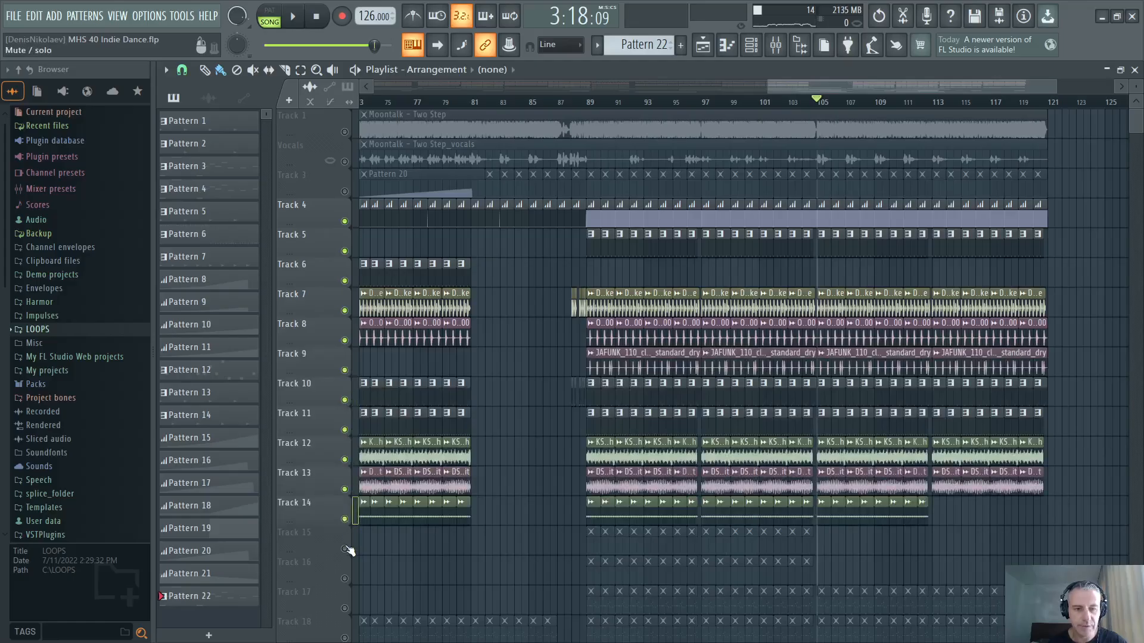
{"action": "left_click", "coordinate": [345, 546]}
{"action": "left_click", "coordinate": [345, 577]}
Step: Set the playback position to bar 88 and examine the chopped drum fill on tracks 7 and 10 before bar 89
{"action": "scroll", "coordinate": [624, 412], "scroll_direction": "up", "scroll_amount": 3}
{"action": "left_click", "coordinate": [508, 102]}
{"action": "scroll", "coordinate": [766, 395], "scroll_direction": "down", "scroll_amount": 3}
{"action": "scroll", "coordinate": [909, 388], "scroll_direction": "up", "scroll_amount": 3}
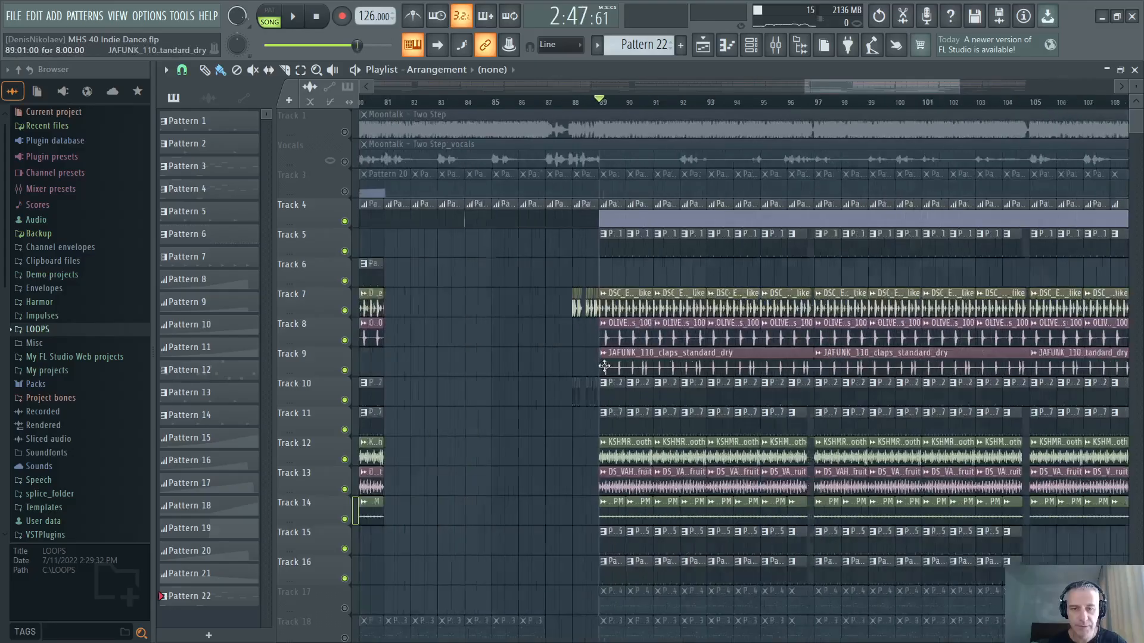
{"action": "scroll", "coordinate": [599, 361], "scroll_direction": "up", "scroll_amount": 4}
{"action": "left_click", "coordinate": [523, 102]}
{"action": "scroll", "coordinate": [480, 286], "scroll_direction": "down", "scroll_amount": 2}
{"action": "scroll", "coordinate": [524, 325], "scroll_direction": "up", "scroll_amount": 2}
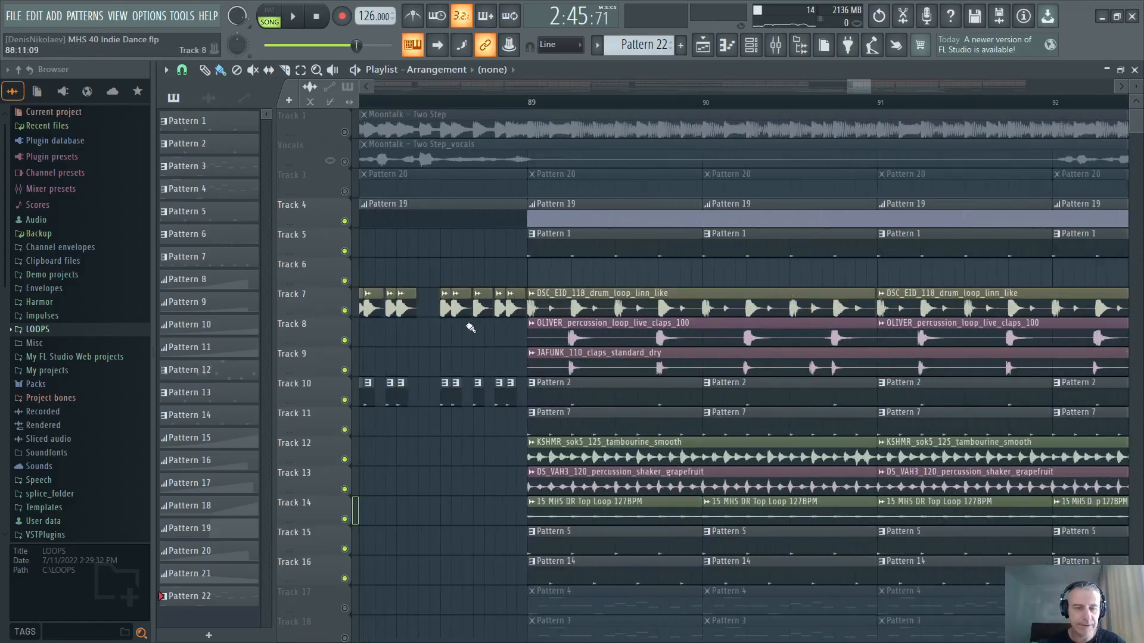
{"action": "scroll", "coordinate": [470, 327], "scroll_direction": "down", "scroll_amount": 2}
{"action": "scroll", "coordinate": [456, 325], "scroll_direction": "down", "scroll_amount": 4}
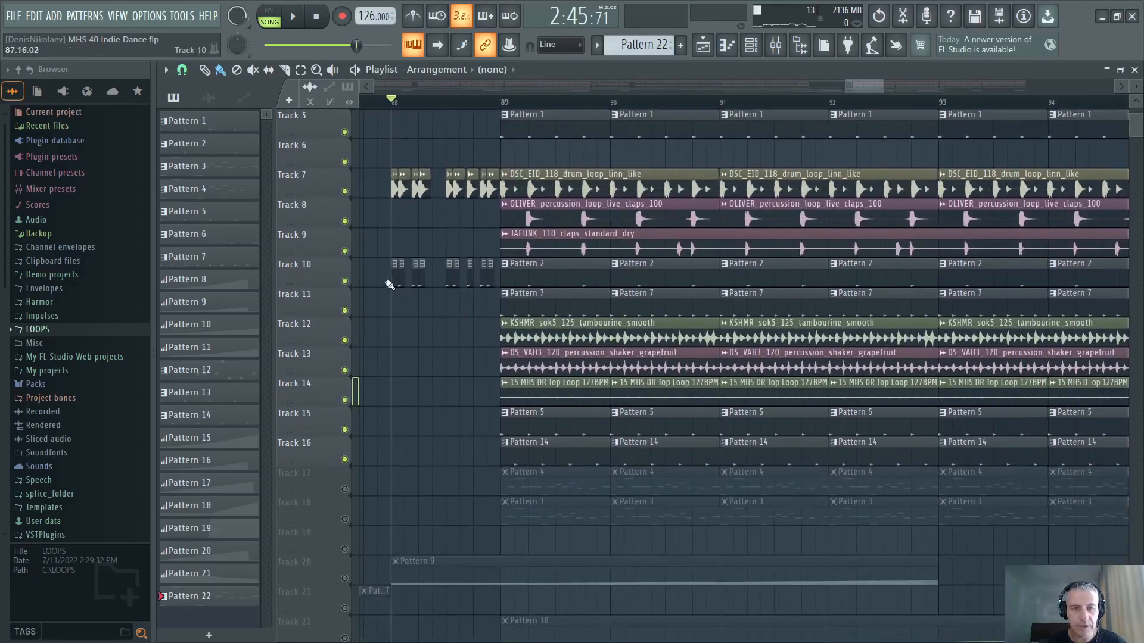
{"action": "scroll", "coordinate": [389, 282], "scroll_direction": "up", "scroll_amount": 2}
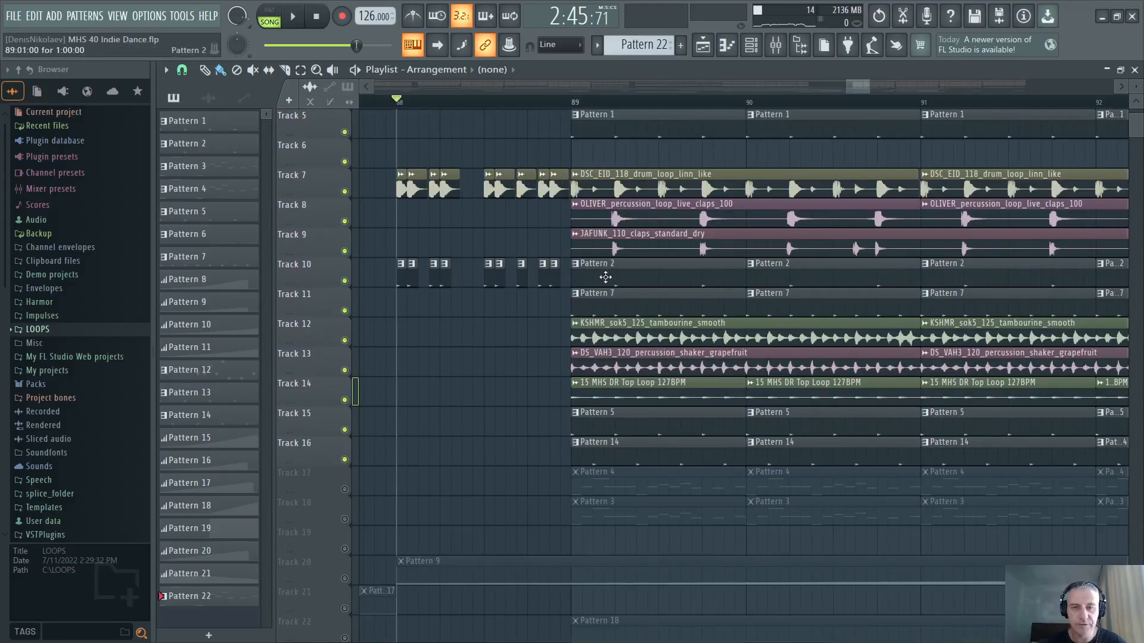
Step: Show the channel rack, inspect the steps of Pattern 2 from track 10, and maximize the playlist again
{"action": "key", "text": "F6"}
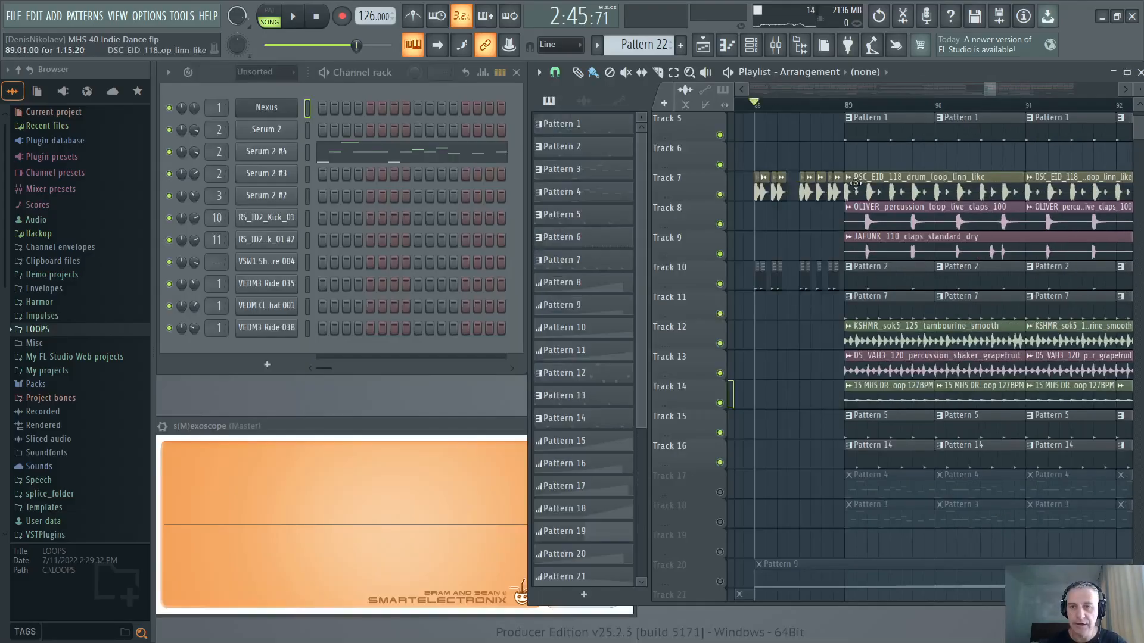
{"action": "left_click", "coordinate": [861, 284]}
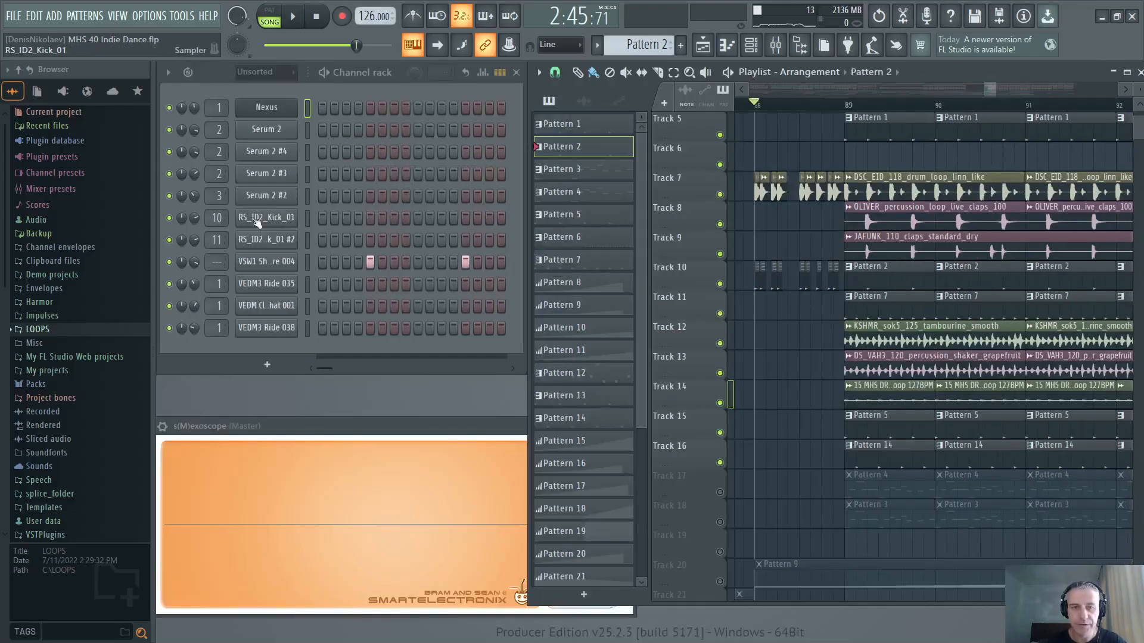
{"action": "left_click", "coordinate": [1138, 72]}
Step: Play the soloed percussion tracks from bar 88 through the fill into bar 89, then stop playback
{"action": "key", "text": "space"}
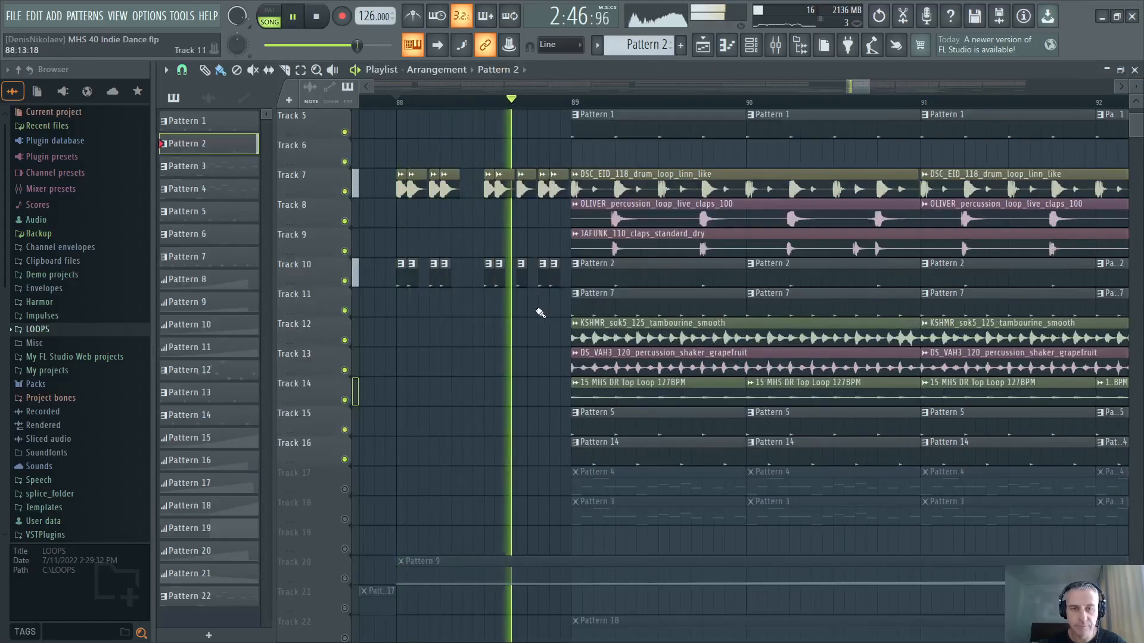
{"action": "scroll", "coordinate": [427, 296], "scroll_direction": "down", "scroll_amount": 3}
{"action": "scroll", "coordinate": [429, 310], "scroll_direction": "down", "scroll_amount": 4}
{"action": "scroll", "coordinate": [456, 327], "scroll_direction": "up", "scroll_amount": 1}
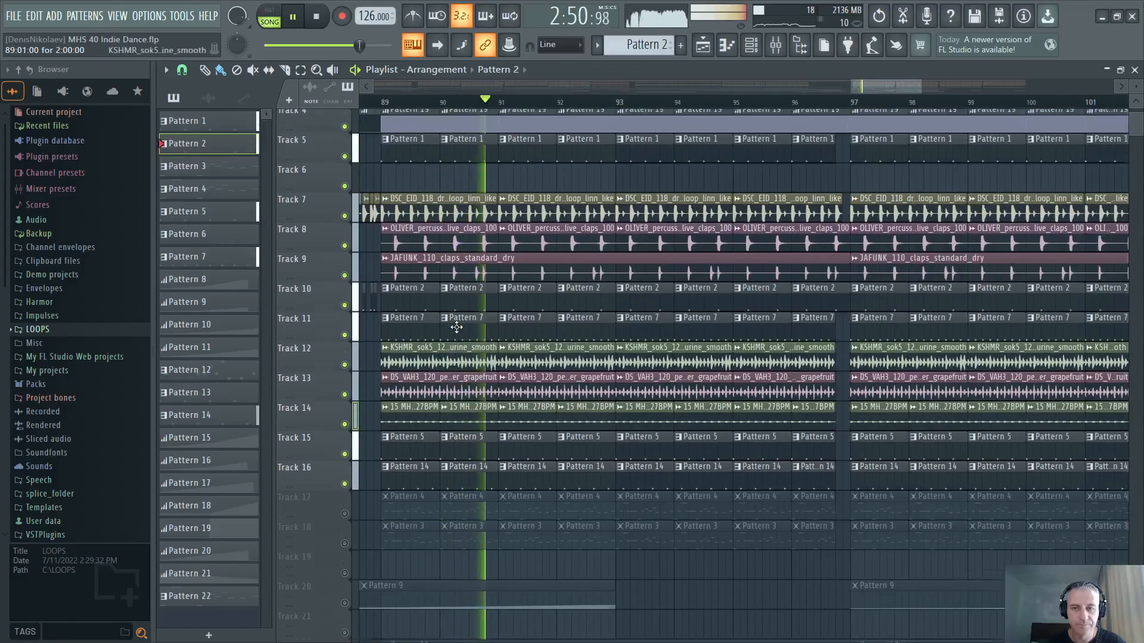
{"action": "scroll", "coordinate": [420, 316], "scroll_direction": "down", "scroll_amount": 2}
{"action": "key", "text": "space"}
Step: Solo only tracks 4 to 10, with the kick, drum loop, clap loops and Pattern 2
{"action": "right_click", "coordinate": [348, 161]}
{"action": "left_click", "coordinate": [345, 132]}
{"action": "left_click", "coordinate": [345, 221]}
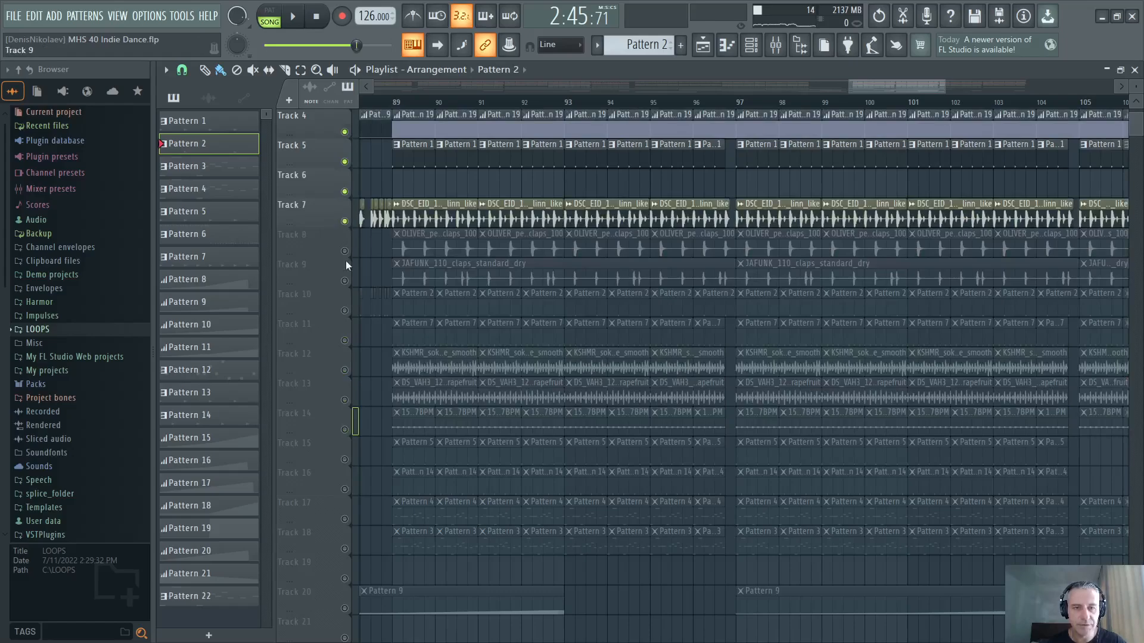
{"action": "left_click", "coordinate": [344, 252]}
{"action": "left_click", "coordinate": [344, 281]}
{"action": "left_click", "coordinate": [344, 310]}
{"action": "scroll", "coordinate": [417, 325], "scroll_direction": "up", "scroll_amount": 2}
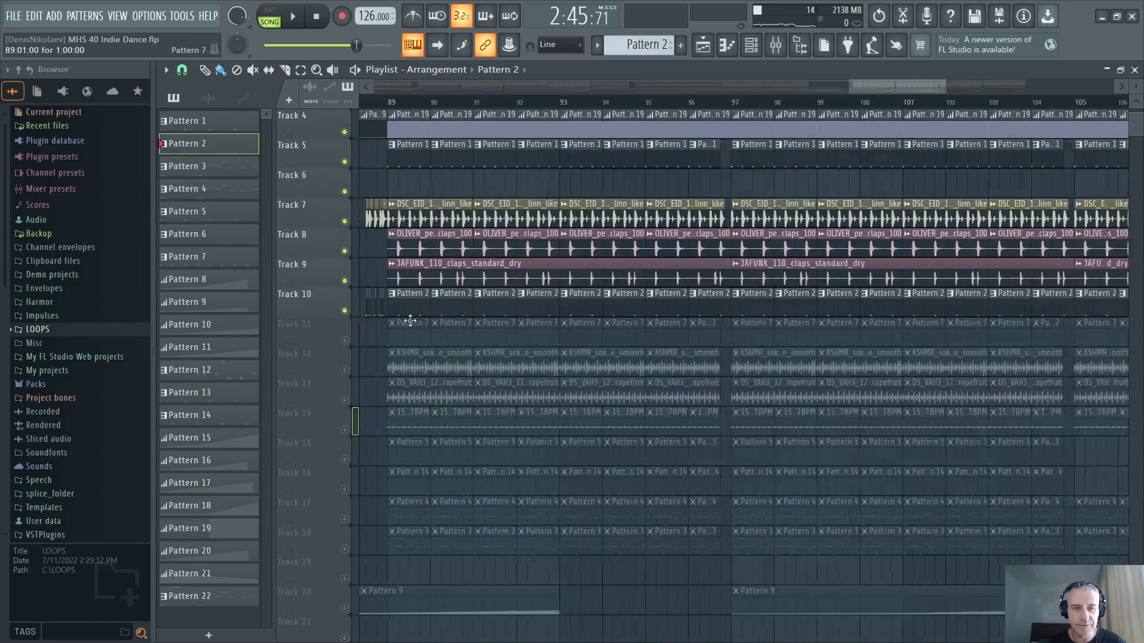
Step: Play the soloed drum and clap tracks from bar 89, stop, and examine the loop waveforms on tracks 7 to 9
{"action": "left_click", "coordinate": [396, 102]}
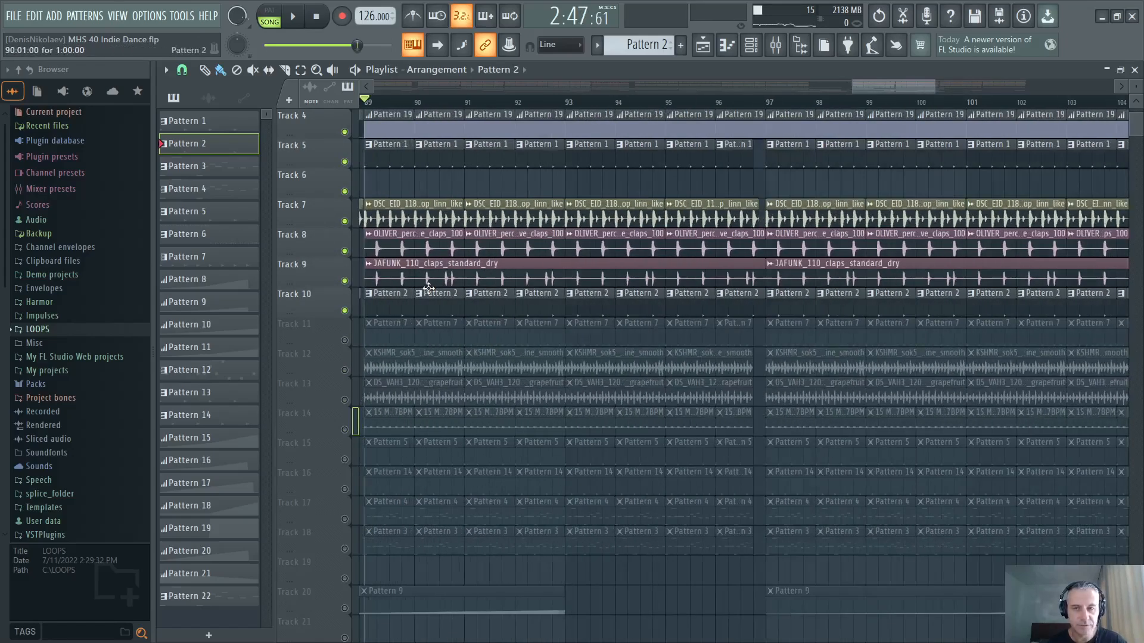
{"action": "scroll", "coordinate": [540, 282], "scroll_direction": "down", "scroll_amount": 1}
{"action": "key", "text": "space"}
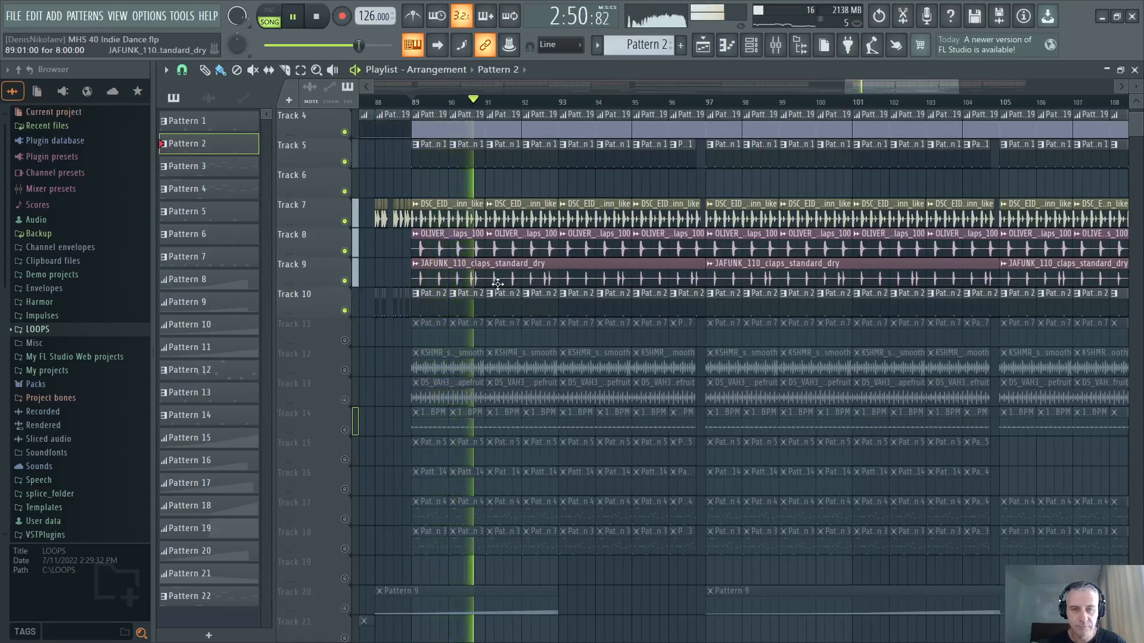
{"action": "key", "text": "space"}
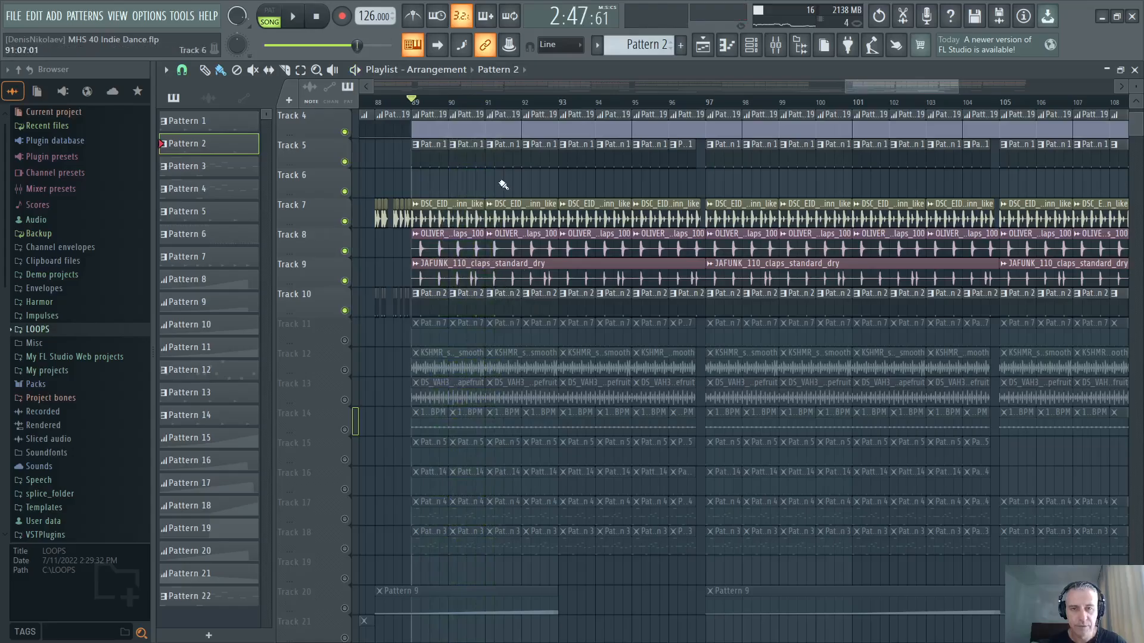
{"action": "scroll", "coordinate": [439, 224], "scroll_direction": "up", "scroll_amount": 3}
{"action": "scroll", "coordinate": [490, 228], "scroll_direction": "up", "scroll_amount": 1}
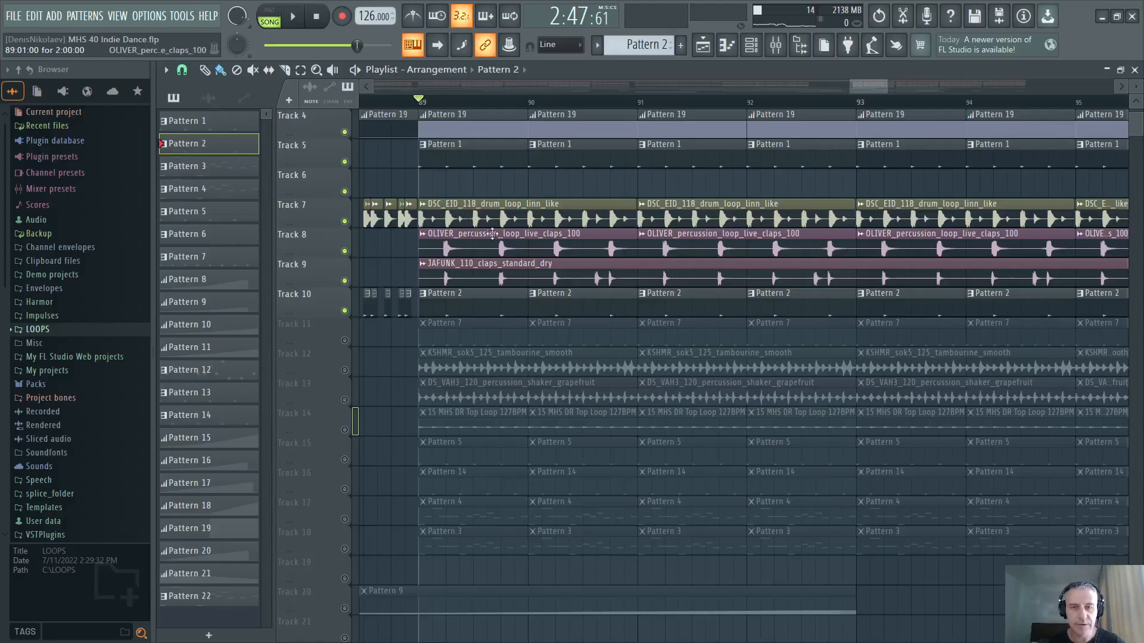
{"action": "scroll", "coordinate": [420, 221], "scroll_direction": "down", "scroll_amount": 1}
{"action": "scroll", "coordinate": [414, 223], "scroll_direction": "down", "scroll_amount": 1}
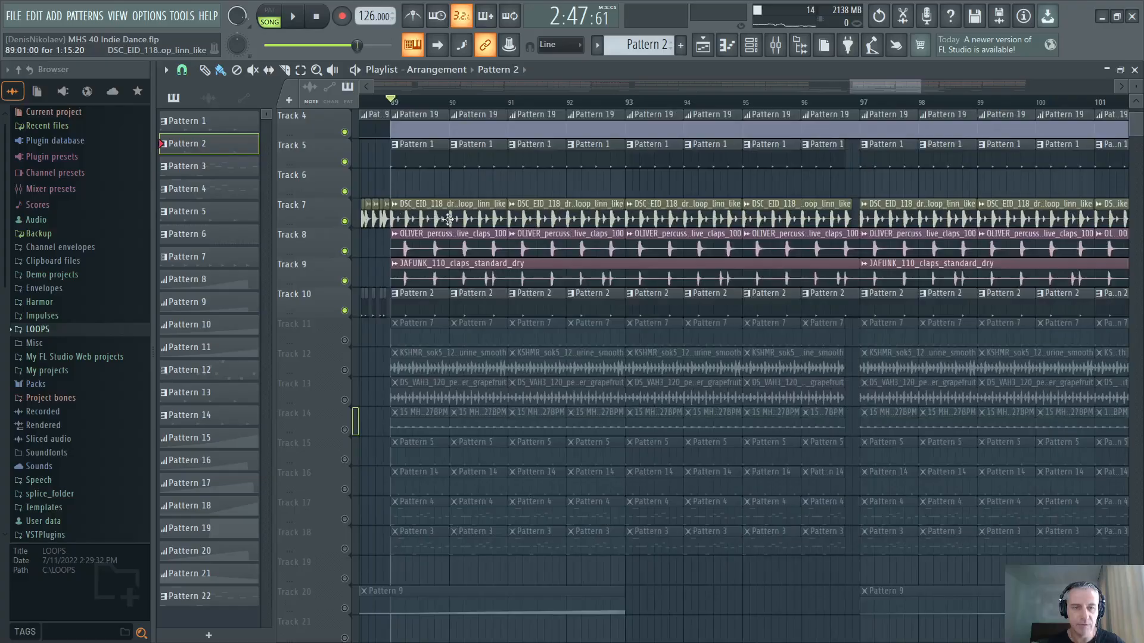
Step: Solo track 11 and listen to Pattern 7 from bar 89
{"action": "right_click", "coordinate": [344, 340]}
{"action": "scroll", "coordinate": [387, 364], "scroll_direction": "down", "scroll_amount": 1}
{"action": "key", "text": "space"}
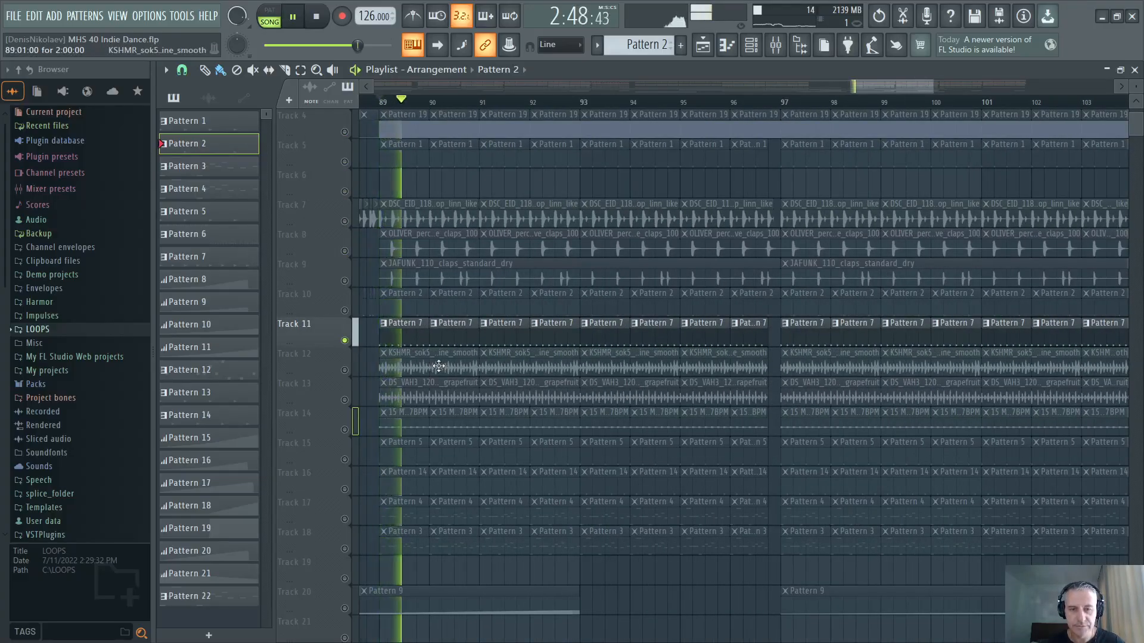
{"action": "key", "text": "space"}
Step: Solo the tambourine and shaker loops on tracks 12 and 13 and play them from bar 89
{"action": "right_click", "coordinate": [344, 370]}
{"action": "left_click", "coordinate": [344, 399]}
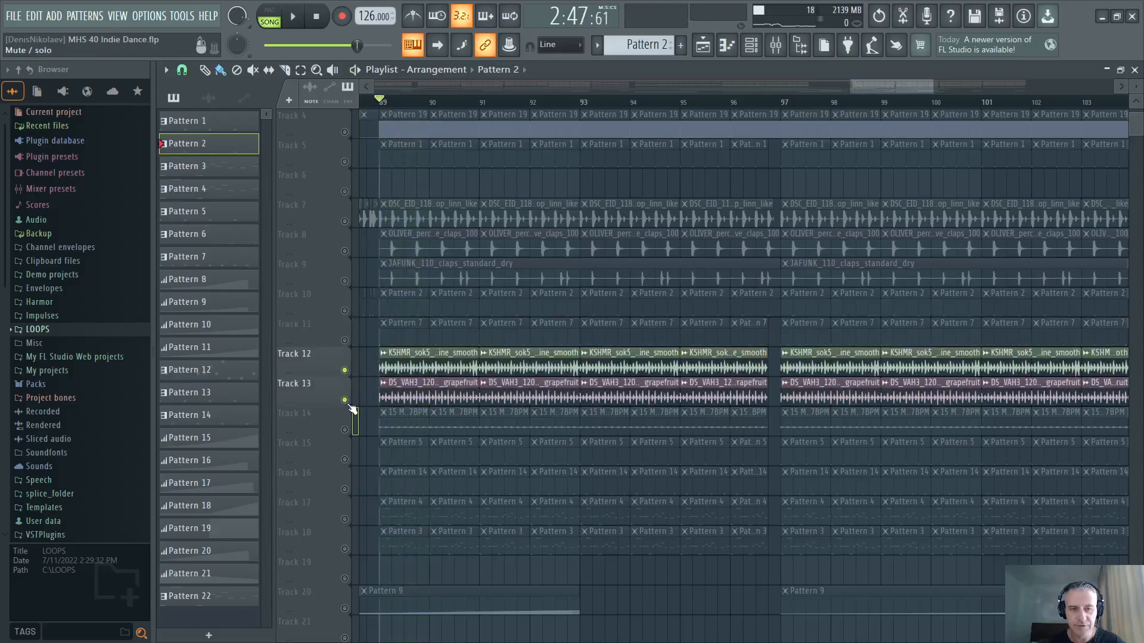
{"action": "key", "text": "space"}
{"action": "scroll", "coordinate": [342, 364], "scroll_direction": "down", "scroll_amount": 1}
Step: Solo the top loop on track 14, add tracks 13 and 12 during playback, and stop
{"action": "right_click", "coordinate": [344, 340]}
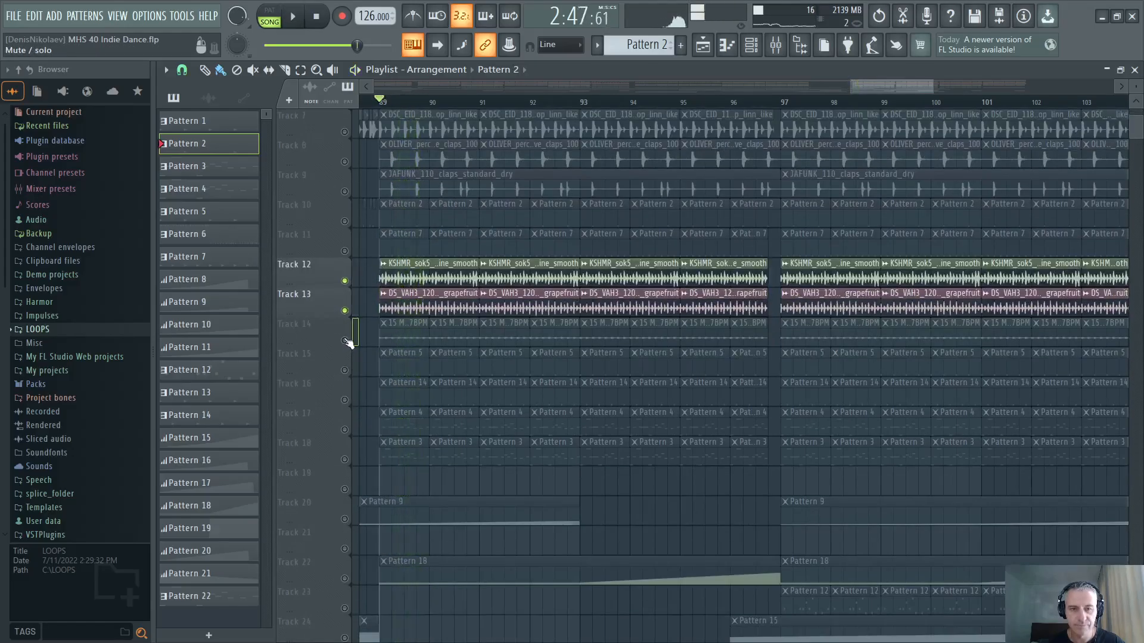
{"action": "left_click", "coordinate": [344, 310]}
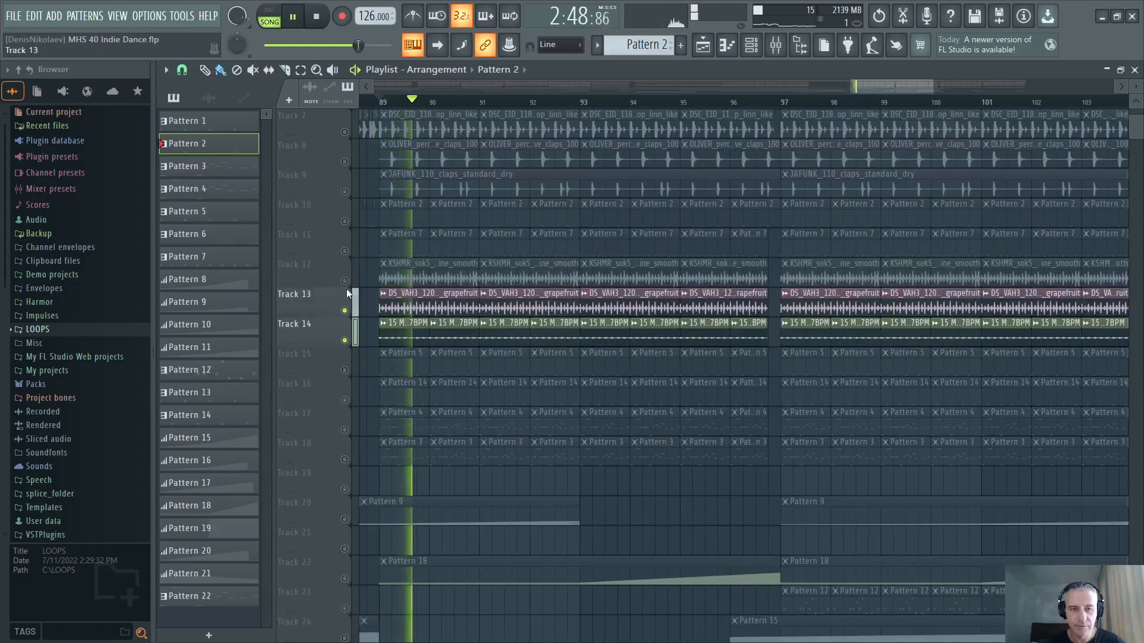
{"action": "left_click", "coordinate": [344, 280]}
{"action": "key", "text": "space"}
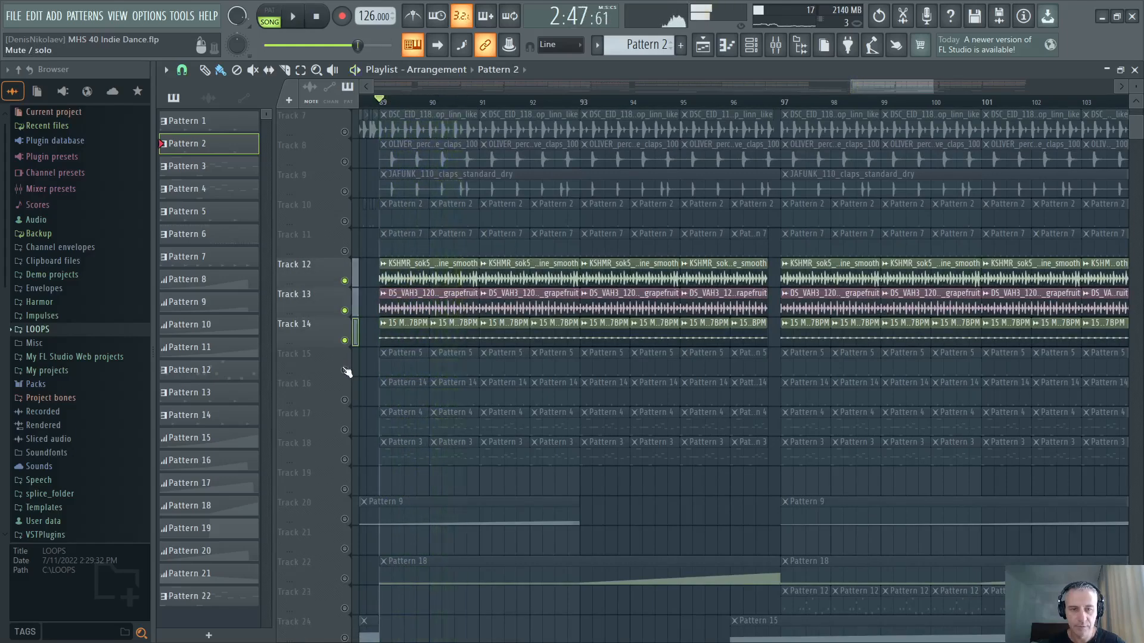
Step: Solo track 15 and listen to Pattern 5 from bar 89
{"action": "right_click", "coordinate": [344, 370]}
{"action": "scroll", "coordinate": [352, 295], "scroll_direction": "down", "scroll_amount": 3}
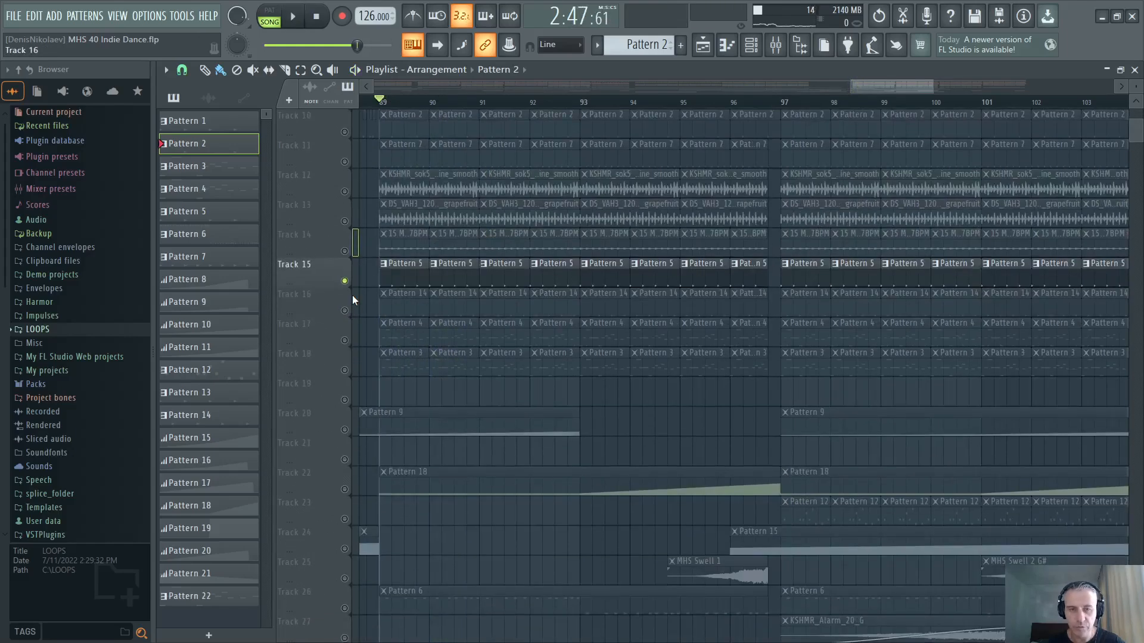
{"action": "key", "text": "space"}
{"action": "key", "text": "space"}
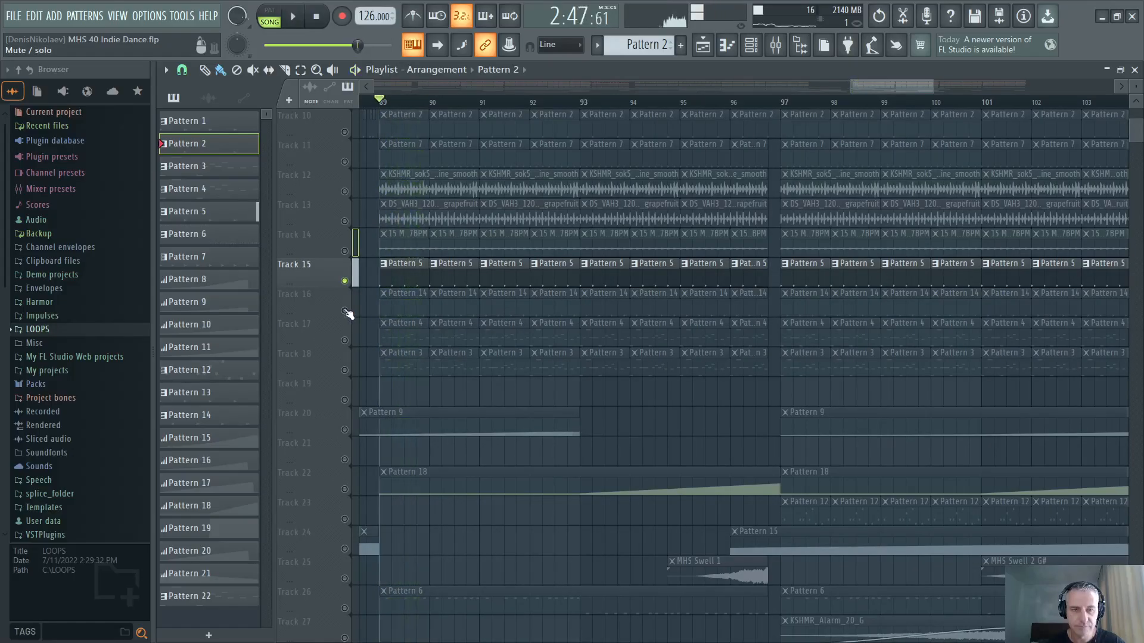
Step: Solo track 16, listen to Pattern 14 from bar 89, and stop playback
{"action": "key", "text": "space"}
{"action": "right_click", "coordinate": [345, 310]}
{"action": "scroll", "coordinate": [346, 310], "scroll_direction": "up", "scroll_amount": 6}
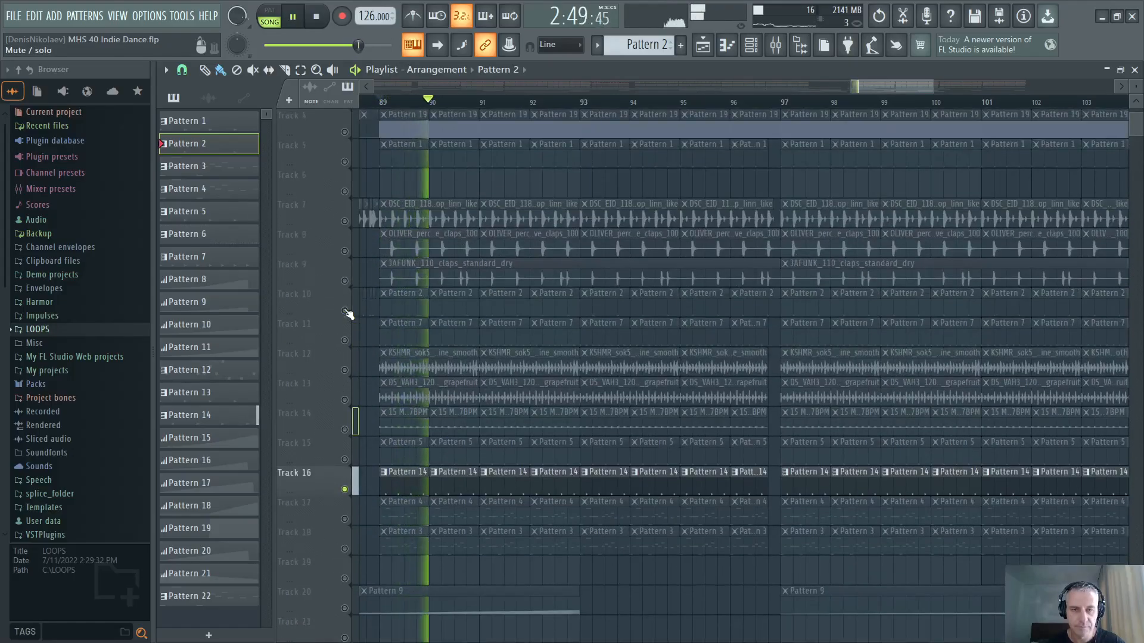
{"action": "scroll", "coordinate": [349, 314], "scroll_direction": "down", "scroll_amount": 9}
{"action": "key", "text": "space"}
Step: Solo the melodic pattern and automation tracks 17 to 22
{"action": "right_click", "coordinate": [345, 251]}
{"action": "left_click_drag", "start_coordinate": [345, 280], "coordinate": [347, 374]}
{"action": "left_click", "coordinate": [345, 400]}
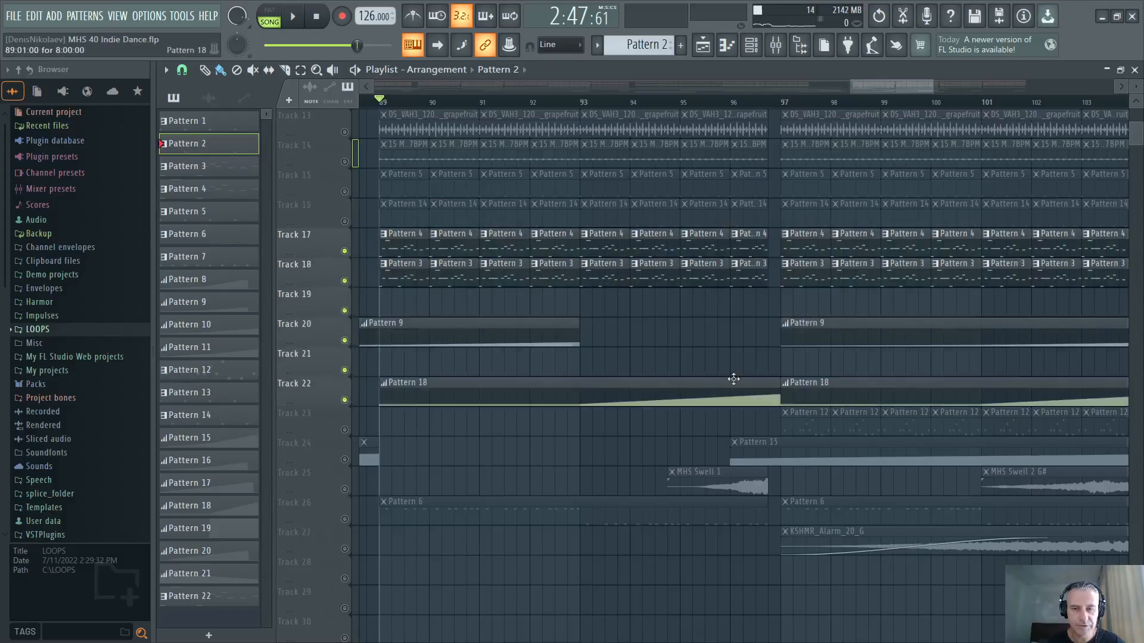
{"action": "scroll", "coordinate": [725, 381], "scroll_direction": "down", "scroll_amount": 6}
{"action": "scroll", "coordinate": [350, 441], "scroll_direction": "up", "scroll_amount": 6}
Step: Return the playback position to the start of the song and restore the smaller playlist window beside the channel rack
{"action": "left_click_drag", "start_coordinate": [399, 104], "coordinate": [326, 106]}
{"action": "double_click", "coordinate": [943, 68]}
{"action": "scroll", "coordinate": [717, 388], "scroll_direction": "up", "scroll_amount": 2}
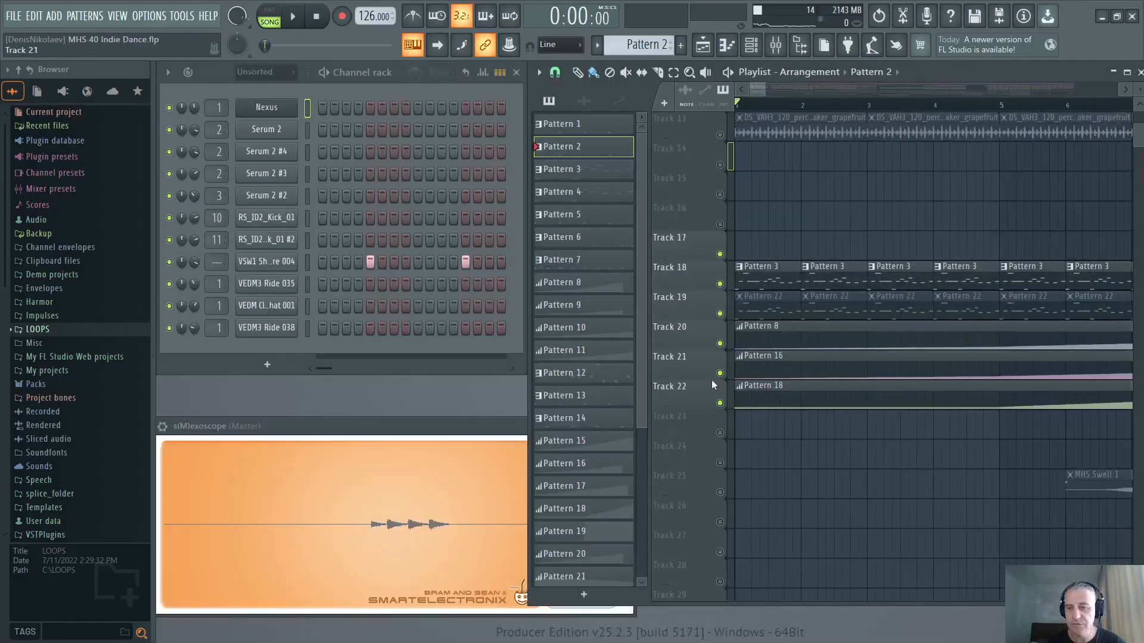
Step: Play the soloed tracks from the start, examine Pattern 3's Serum 2 notes in the piano roll, and stop playback
{"action": "scroll", "coordinate": [717, 388], "scroll_direction": "up", "scroll_amount": 2}
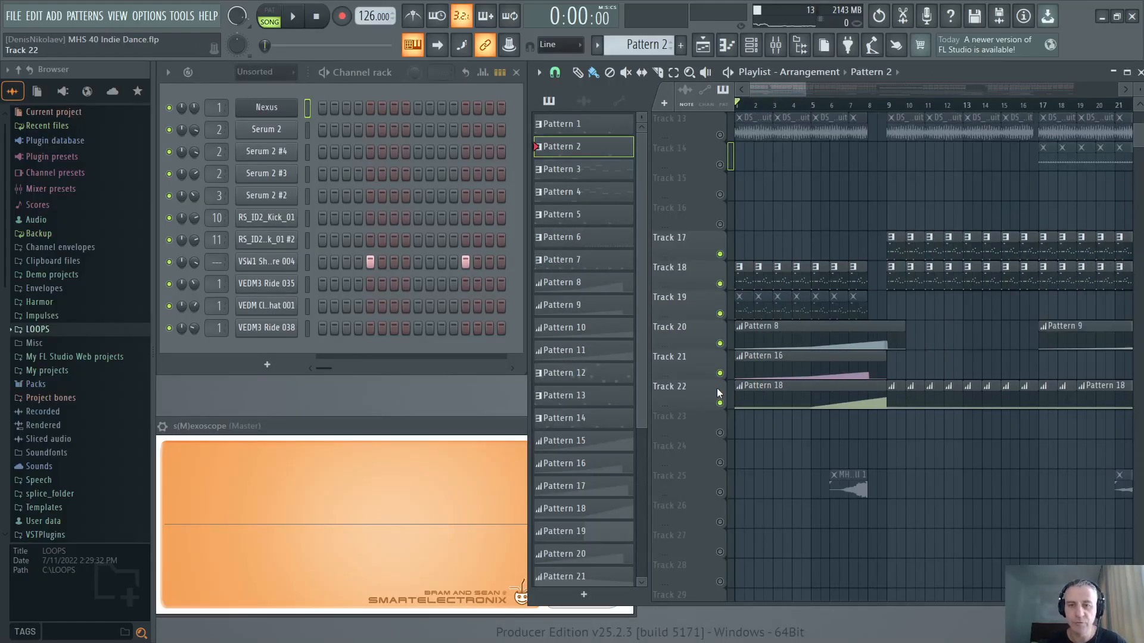
{"action": "key", "text": "space"}
{"action": "left_click", "coordinate": [758, 275]}
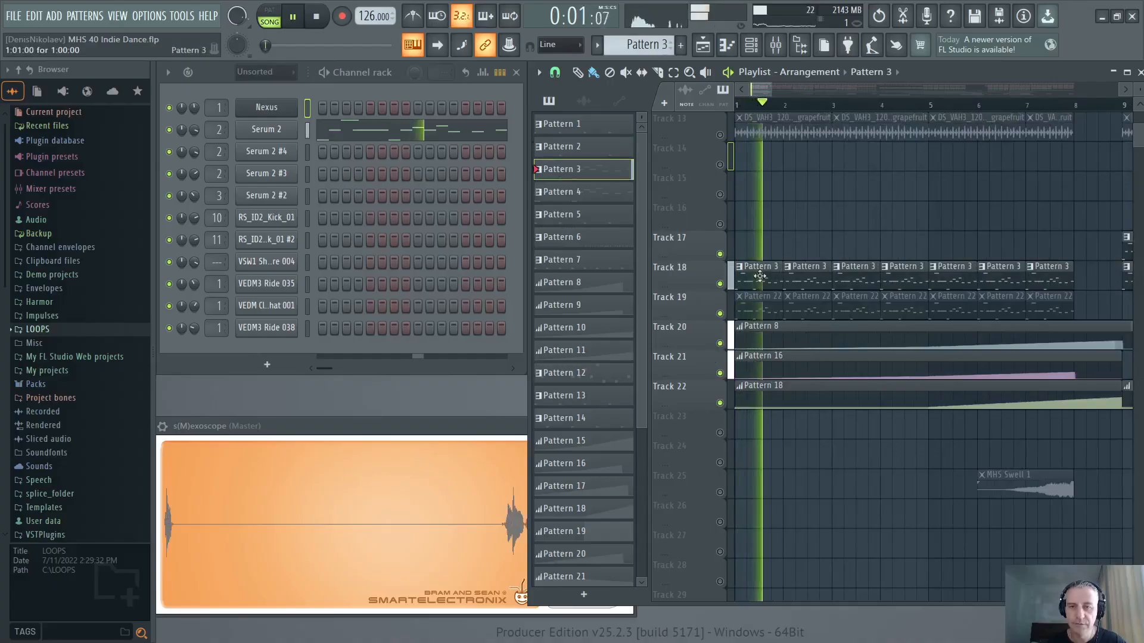
{"action": "left_click", "coordinate": [338, 131]}
{"action": "scroll", "coordinate": [338, 230], "scroll_direction": "up", "scroll_amount": 3}
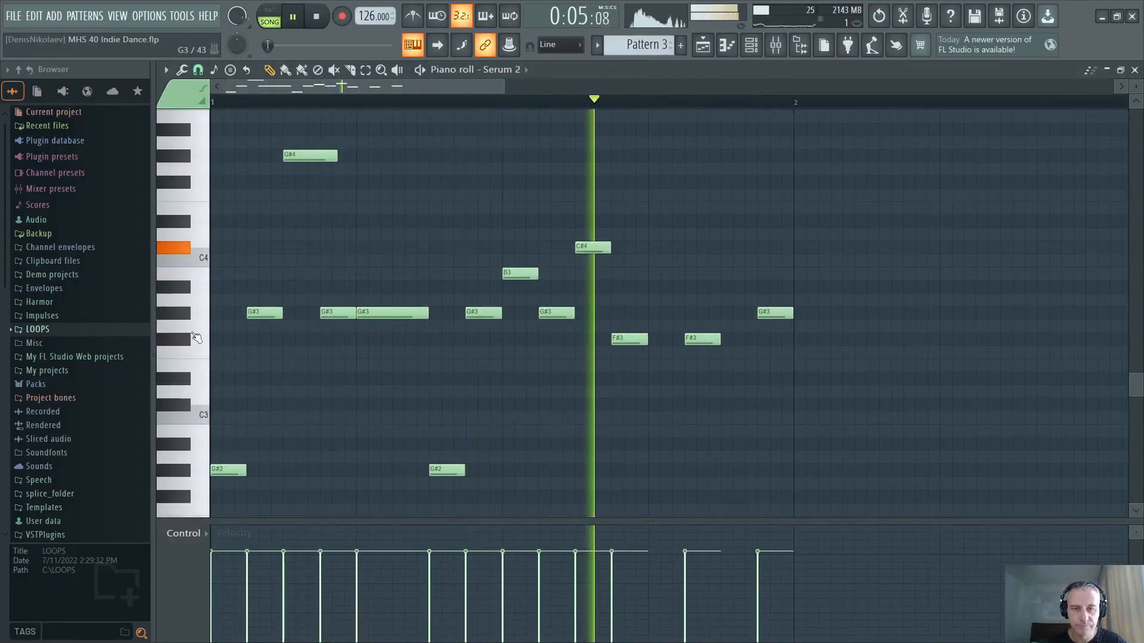
{"action": "key", "text": "Escape"}
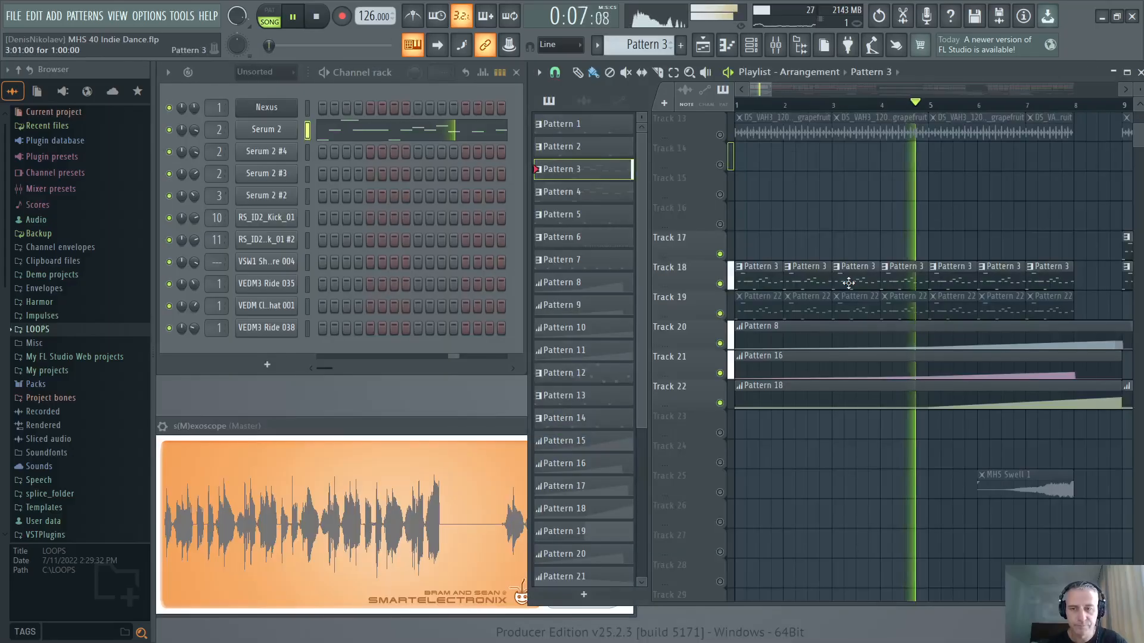
{"action": "scroll", "coordinate": [804, 342], "scroll_direction": "down", "scroll_amount": 1}
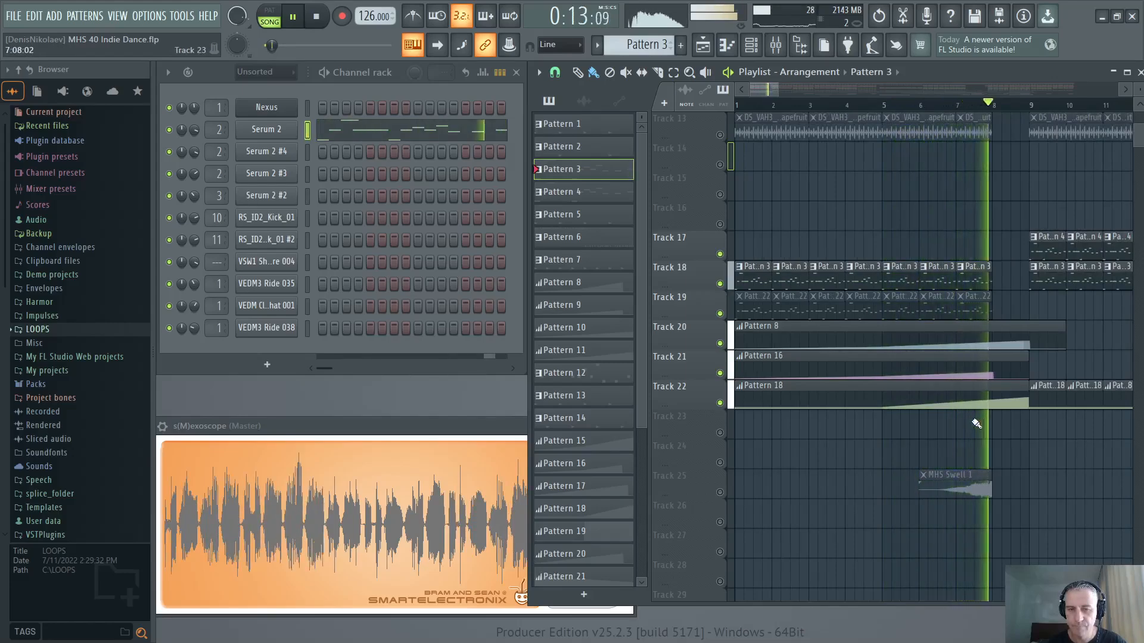
{"action": "key", "text": "space"}
Step: Examine the Serum 2 Filter 1 Freq automation stored in Pattern 8 on track 20
{"action": "scroll", "coordinate": [846, 361], "scroll_direction": "down", "scroll_amount": 2}
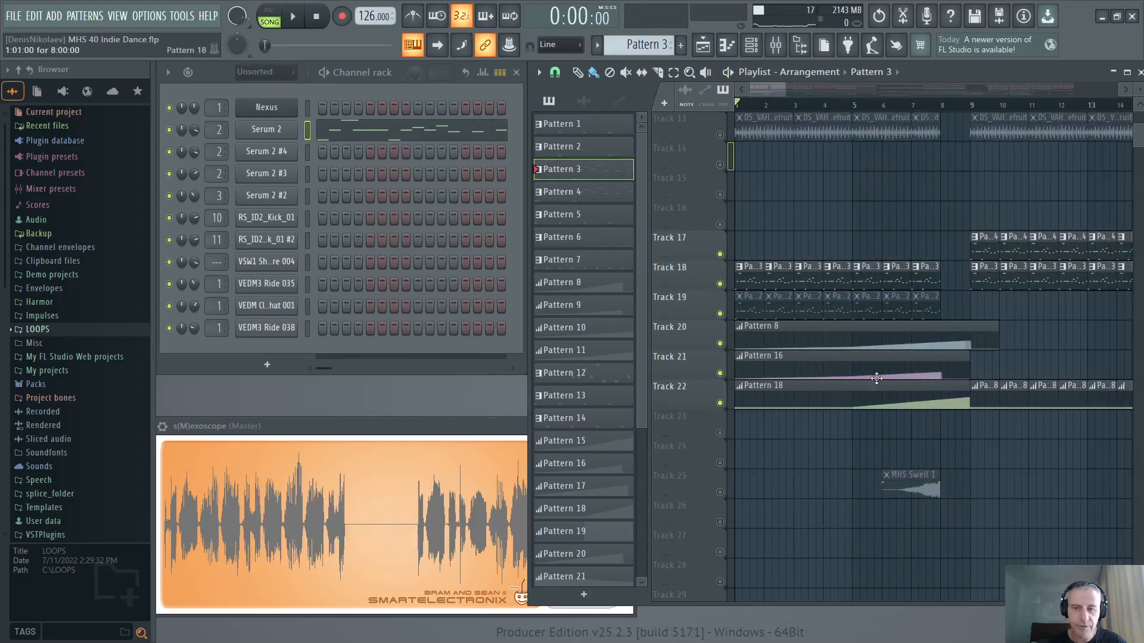
{"action": "double_click", "coordinate": [827, 334]}
{"action": "left_click", "coordinate": [183, 532]}
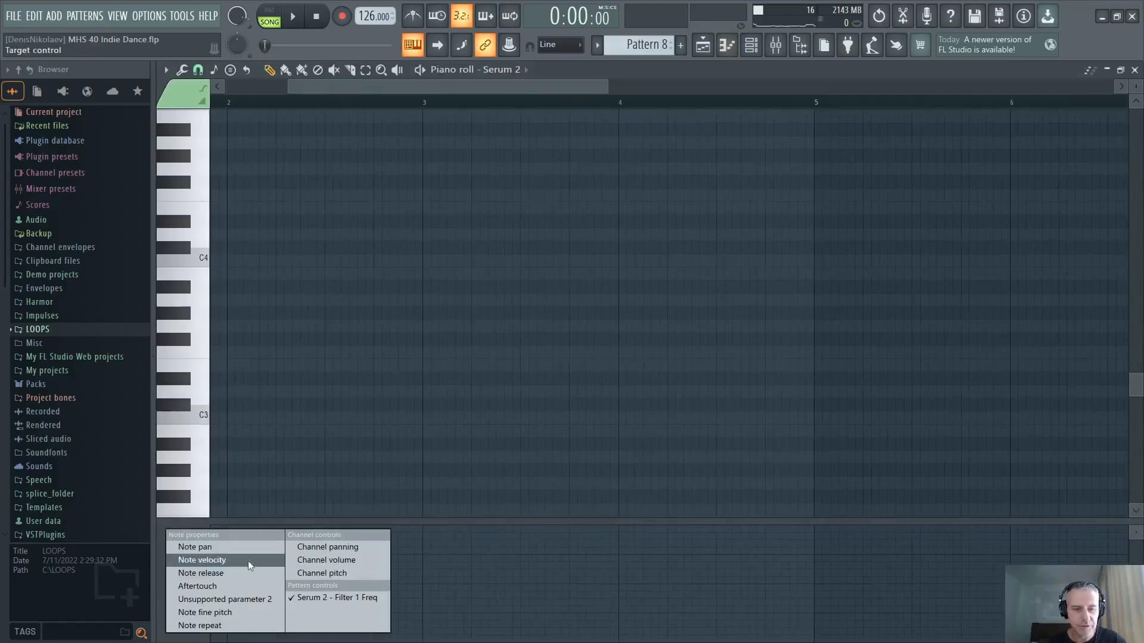
{"action": "left_click", "coordinate": [329, 598]}
{"action": "scroll", "coordinate": [497, 582], "scroll_direction": "down", "scroll_amount": 3}
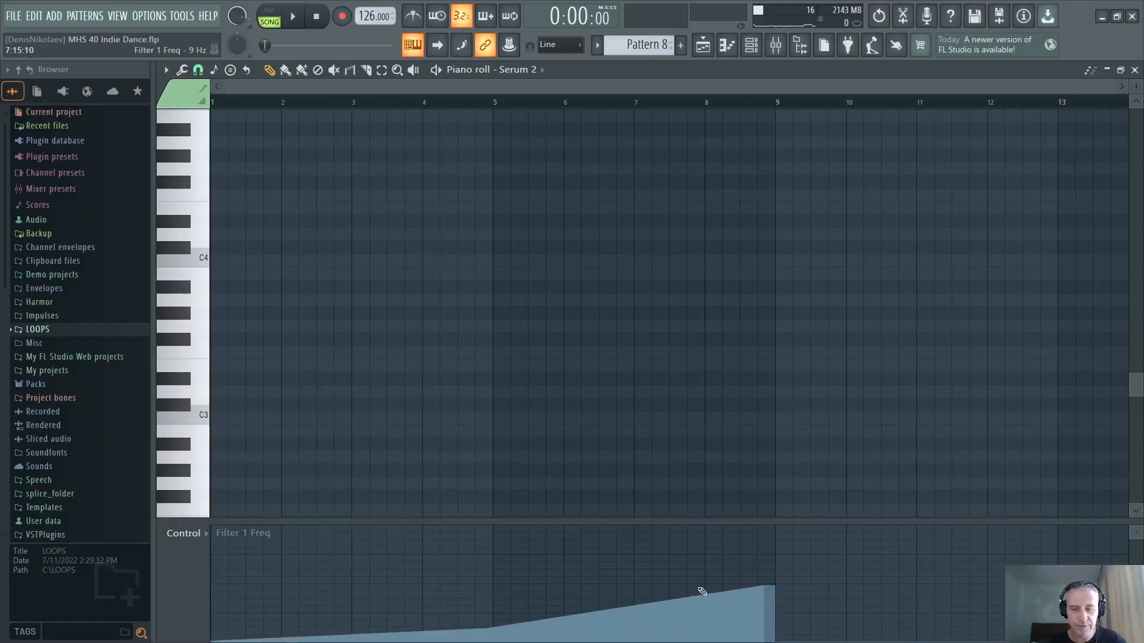
{"action": "key", "text": "Escape"}
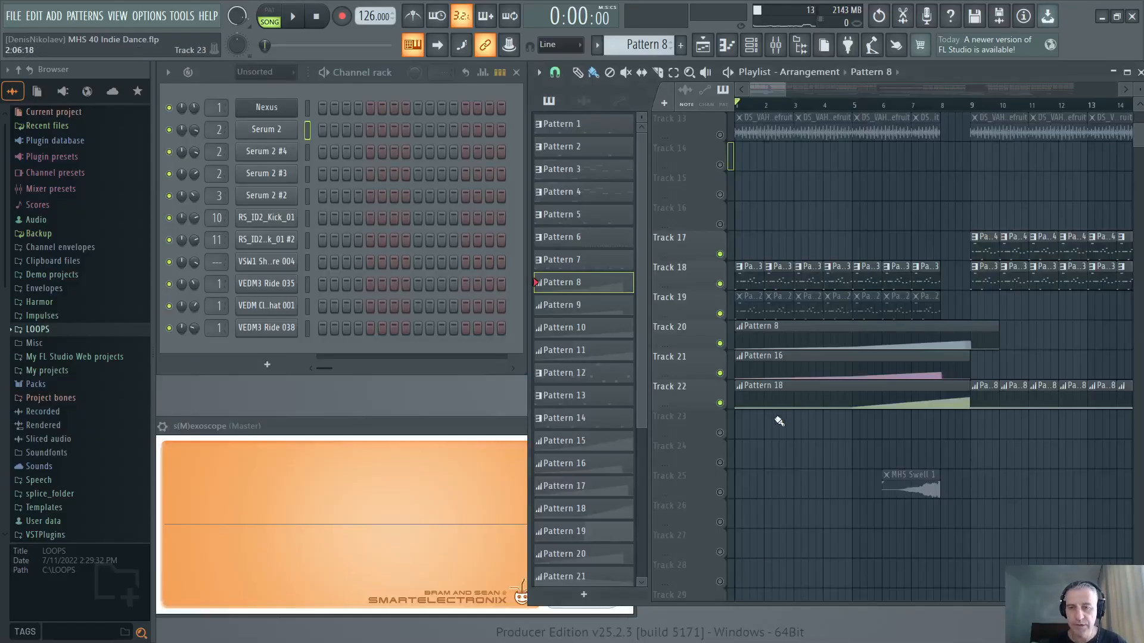
Step: Examine the Serum 2 REVERB automation stored in Pattern 16 on track 21
{"action": "double_click", "coordinate": [772, 356]}
{"action": "left_click", "coordinate": [183, 532]}
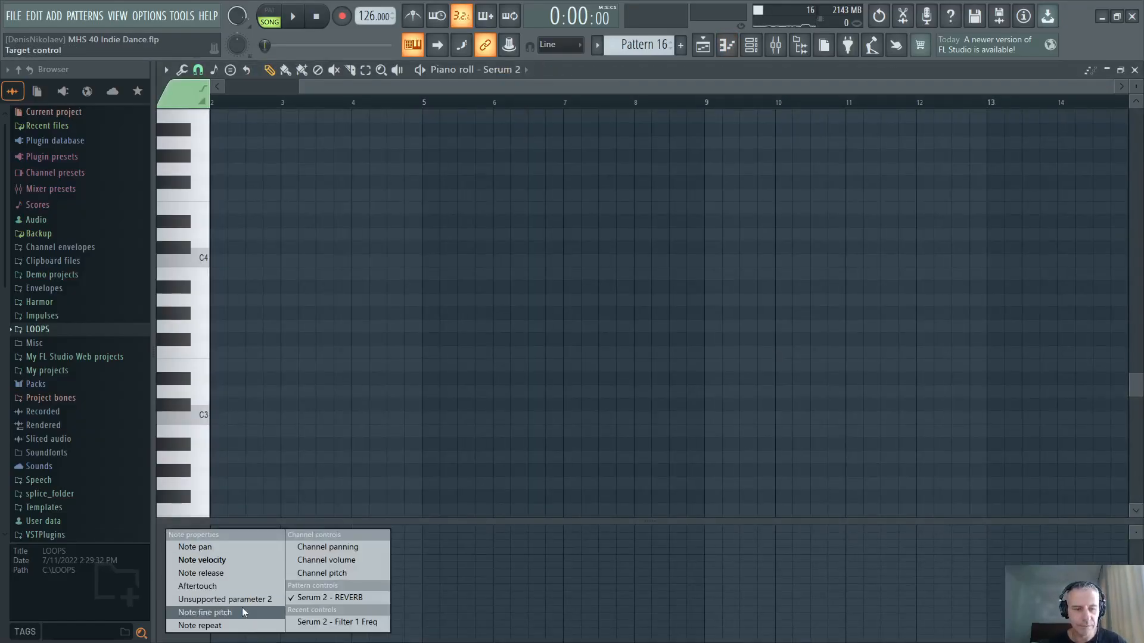
{"action": "left_click", "coordinate": [342, 598]}
{"action": "scroll", "coordinate": [427, 588], "scroll_direction": "up", "scroll_amount": 1}
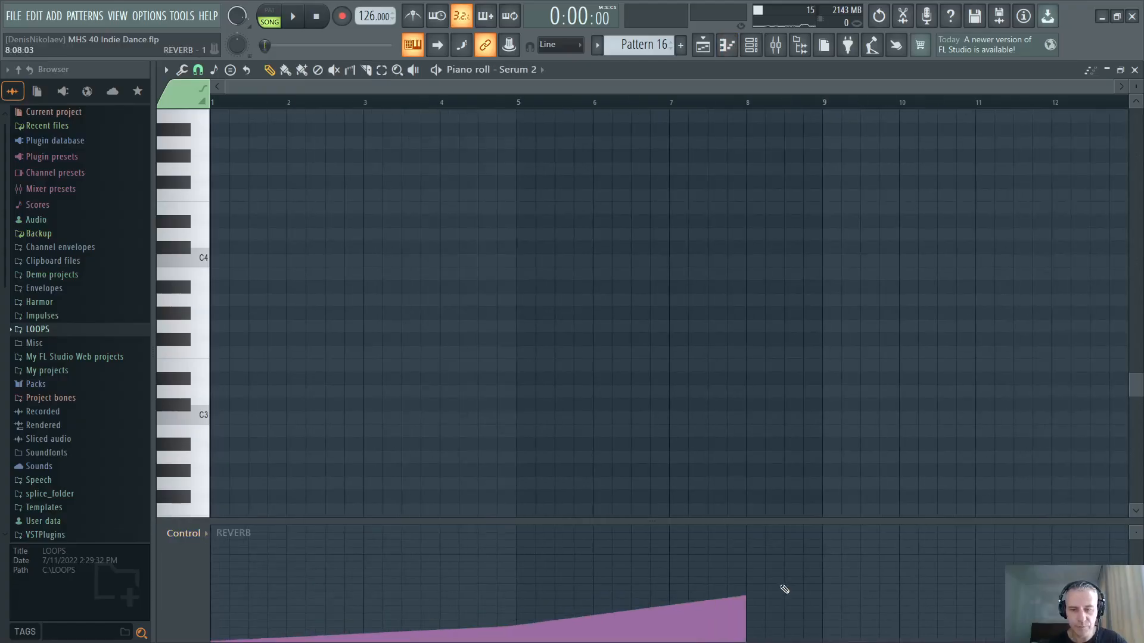
{"action": "key", "text": "Escape"}
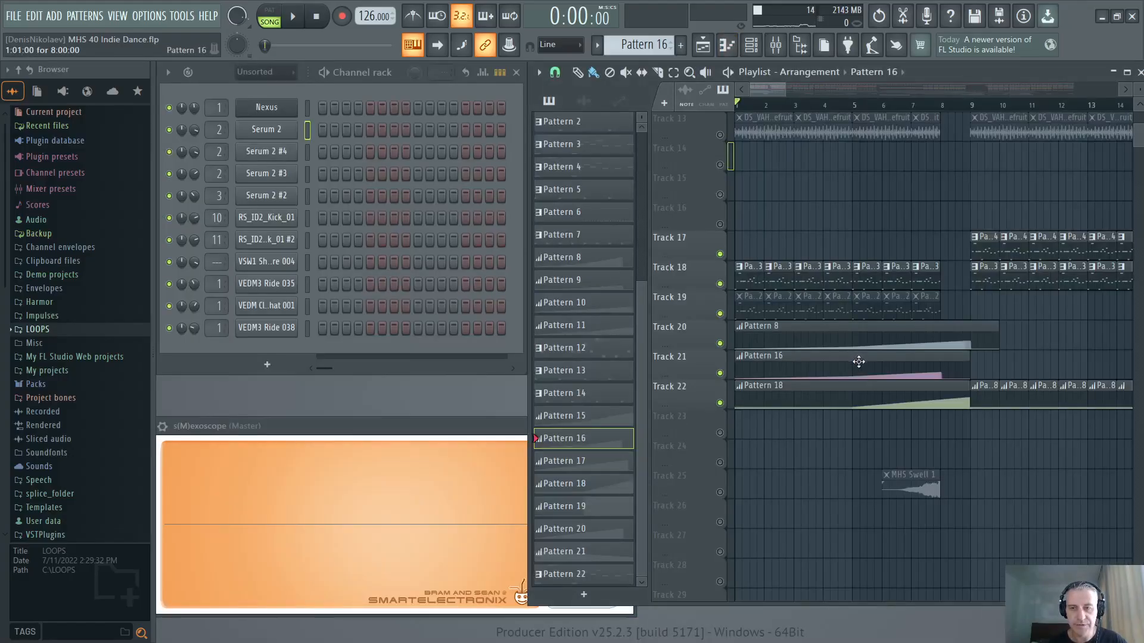
Step: Examine the Serum 2 DIST automation stored in Pattern 18 on track 22
{"action": "double_click", "coordinate": [811, 391]}
{"action": "left_click", "coordinate": [183, 533]}
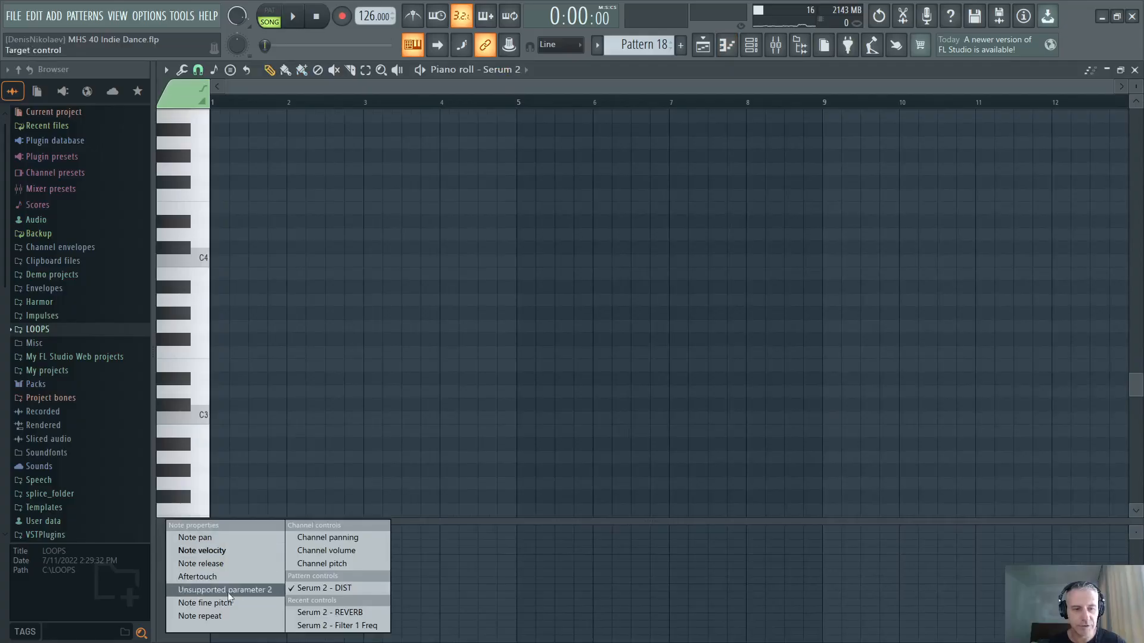
{"action": "left_click", "coordinate": [323, 588]}
{"action": "key", "text": "Escape"}
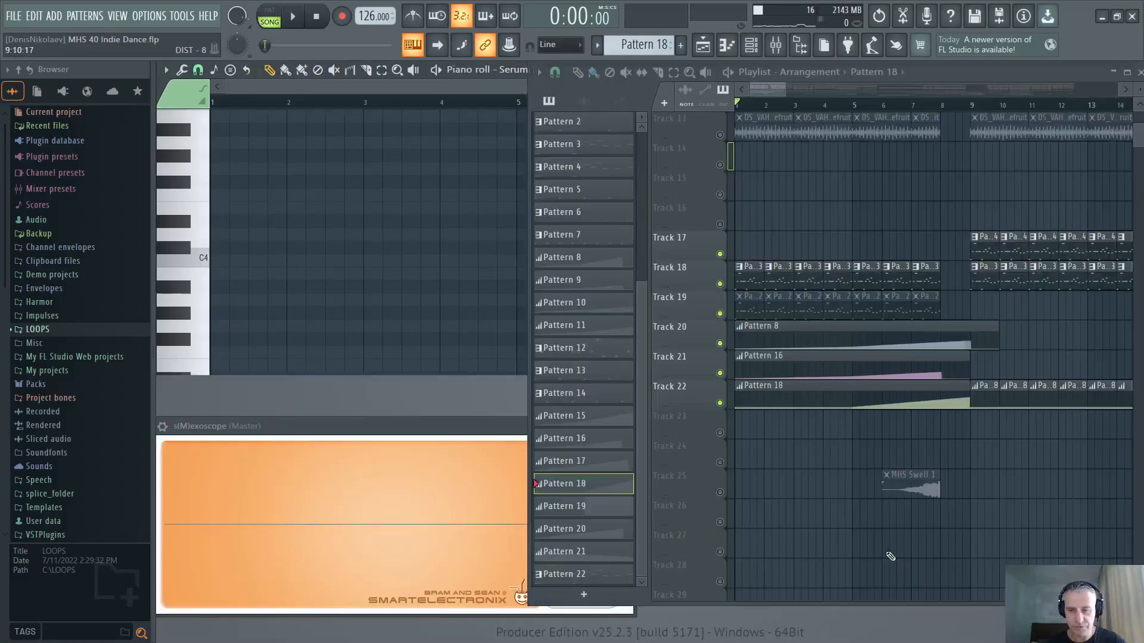
Step: Open Pattern 3's Serum 2 synth and examine how its macros relate to the reverb mix and distortion drive in the effects
{"action": "left_click", "coordinate": [748, 279]}
{"action": "left_click", "coordinate": [267, 130]}
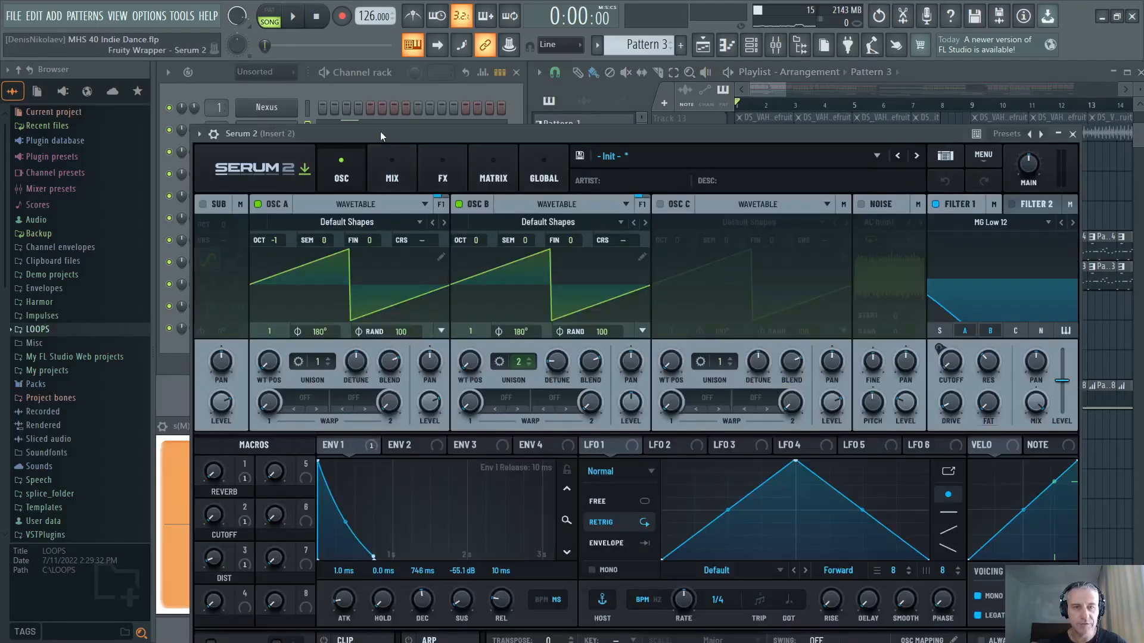
{"action": "left_click_drag", "start_coordinate": [380, 131], "coordinate": [355, 79]}
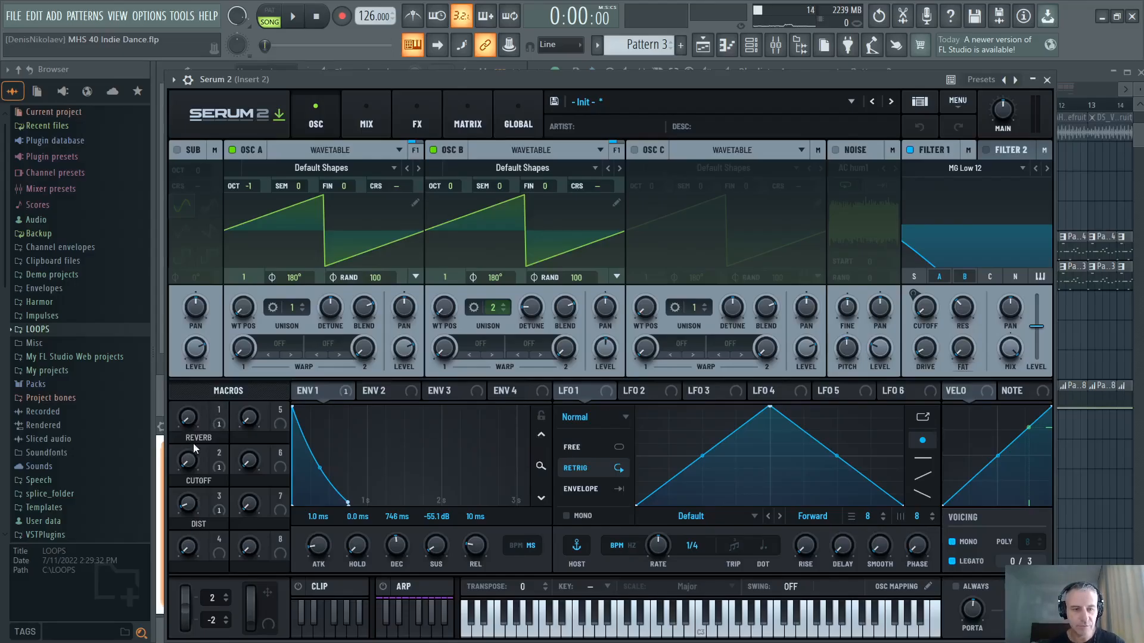
{"action": "left_click", "coordinate": [417, 124]}
{"action": "scroll", "coordinate": [1000, 323], "scroll_direction": "down", "scroll_amount": 3}
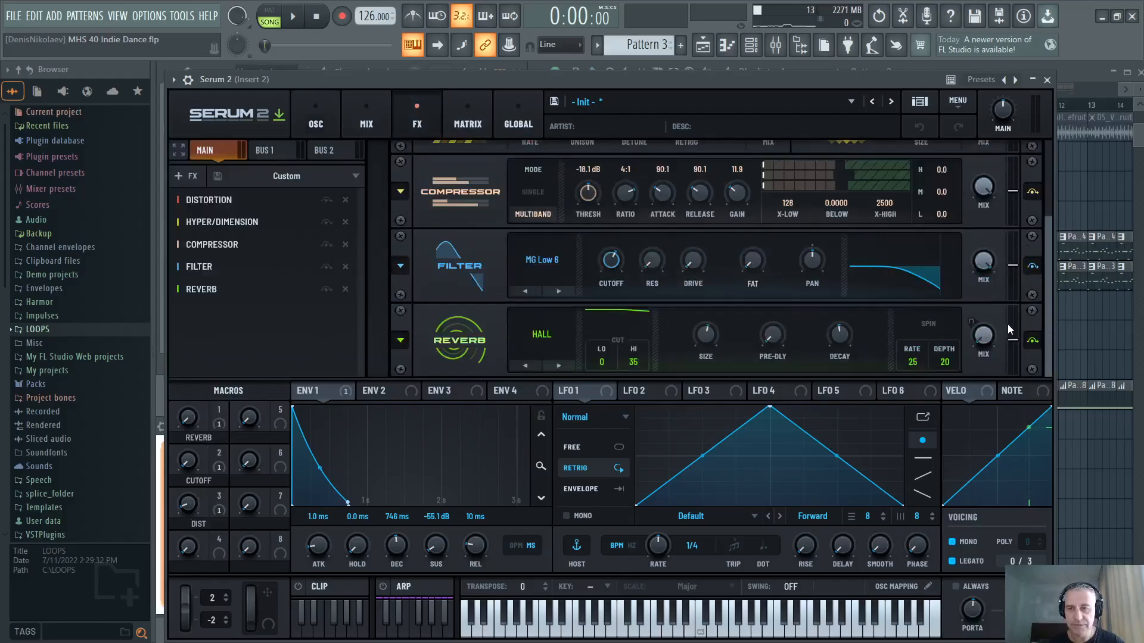
{"action": "mouse_move", "coordinate": [987, 342]}
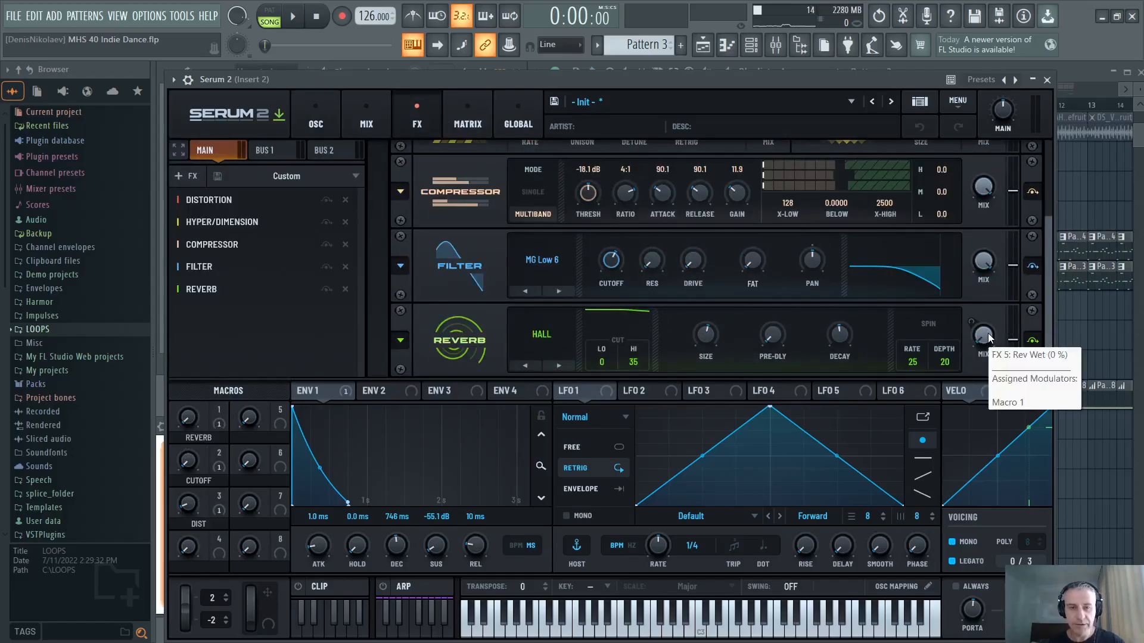
{"action": "left_click", "coordinate": [318, 117]}
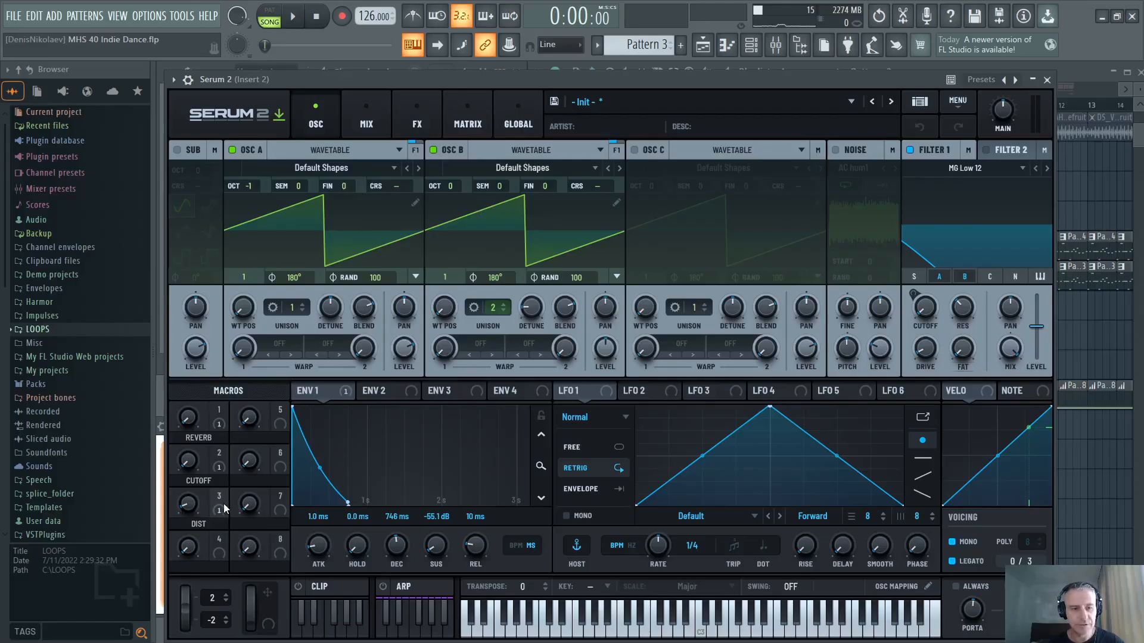
{"action": "left_click", "coordinate": [416, 106]}
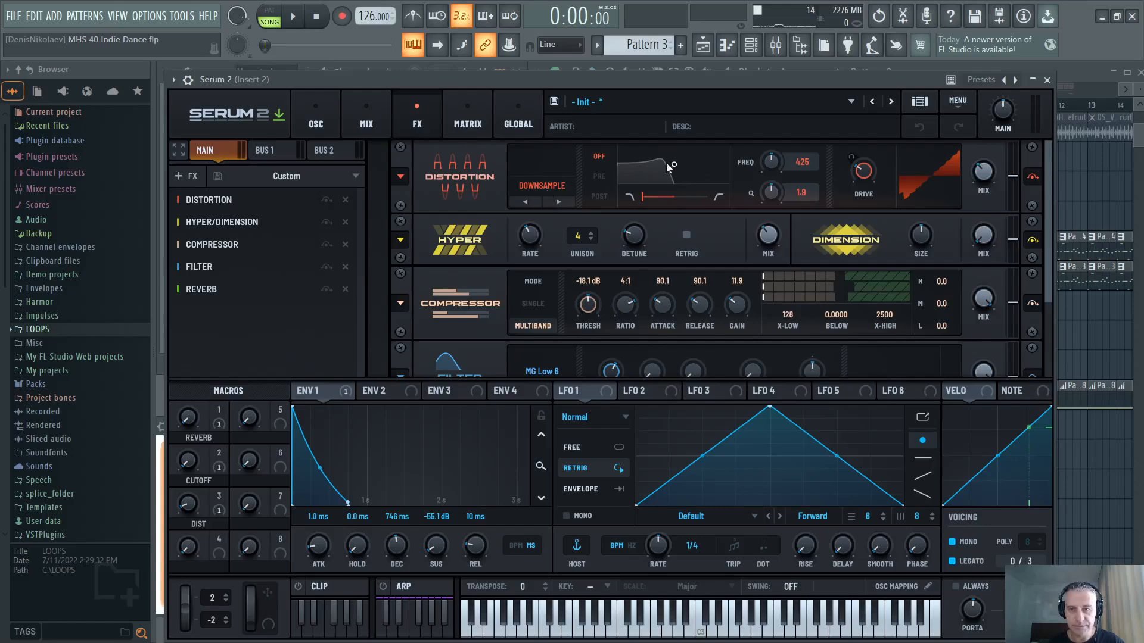
Step: Solo tracks 22 and 18 and play from the middle of bar 3 while watching the distortion drive in Serum 2
{"action": "left_click", "coordinate": [977, 69]}
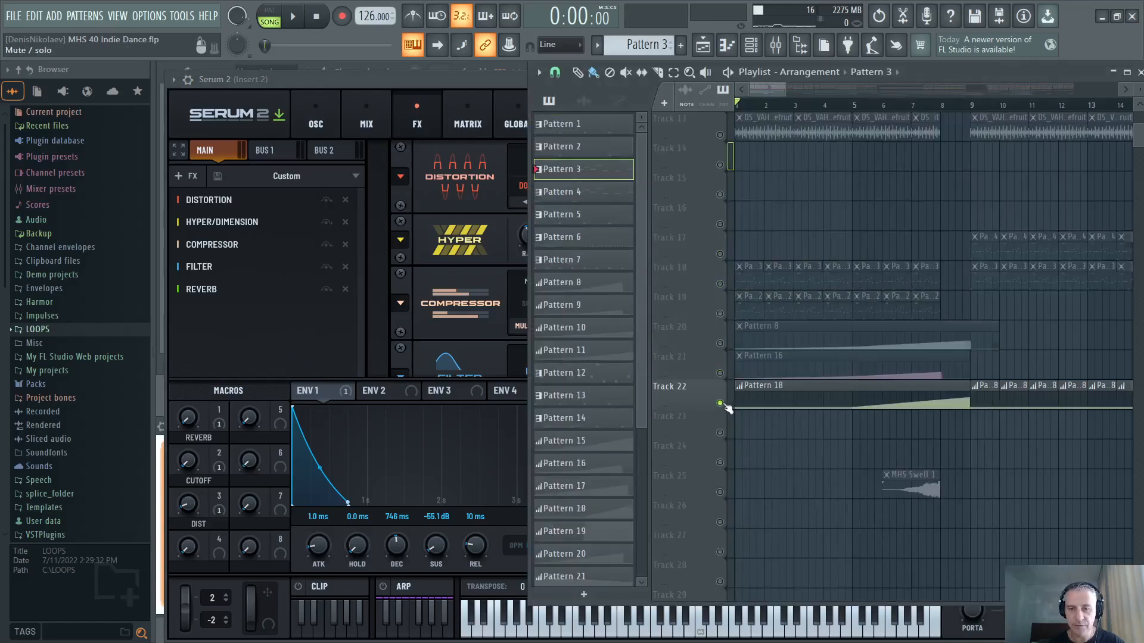
{"action": "left_click", "coordinate": [720, 285]}
{"action": "left_click", "coordinate": [808, 104]}
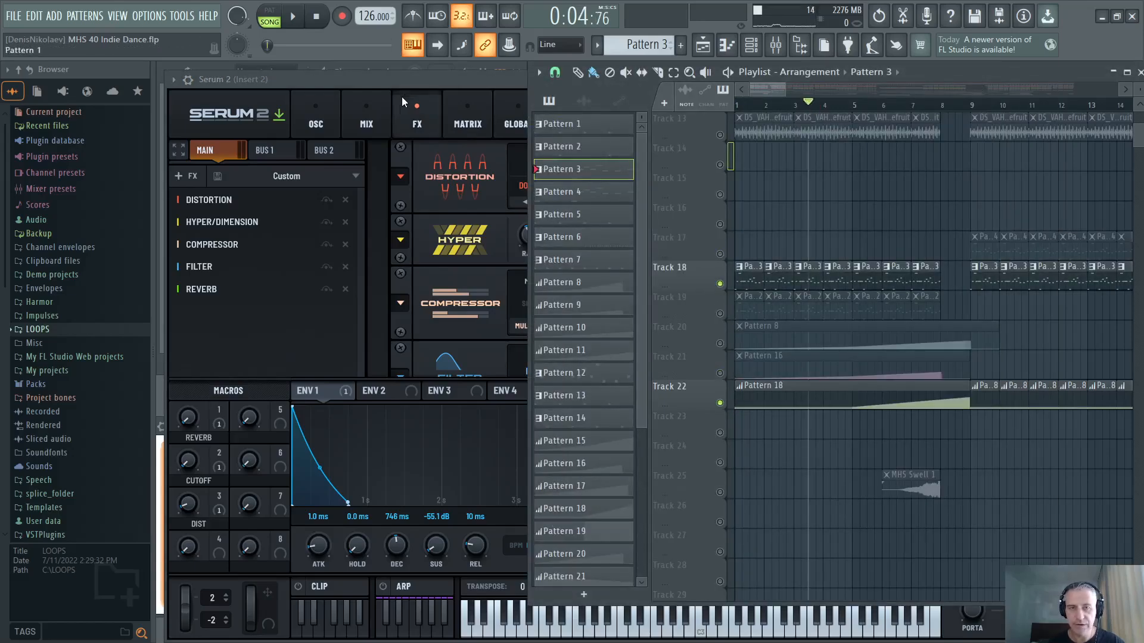
{"action": "left_click", "coordinate": [436, 81]}
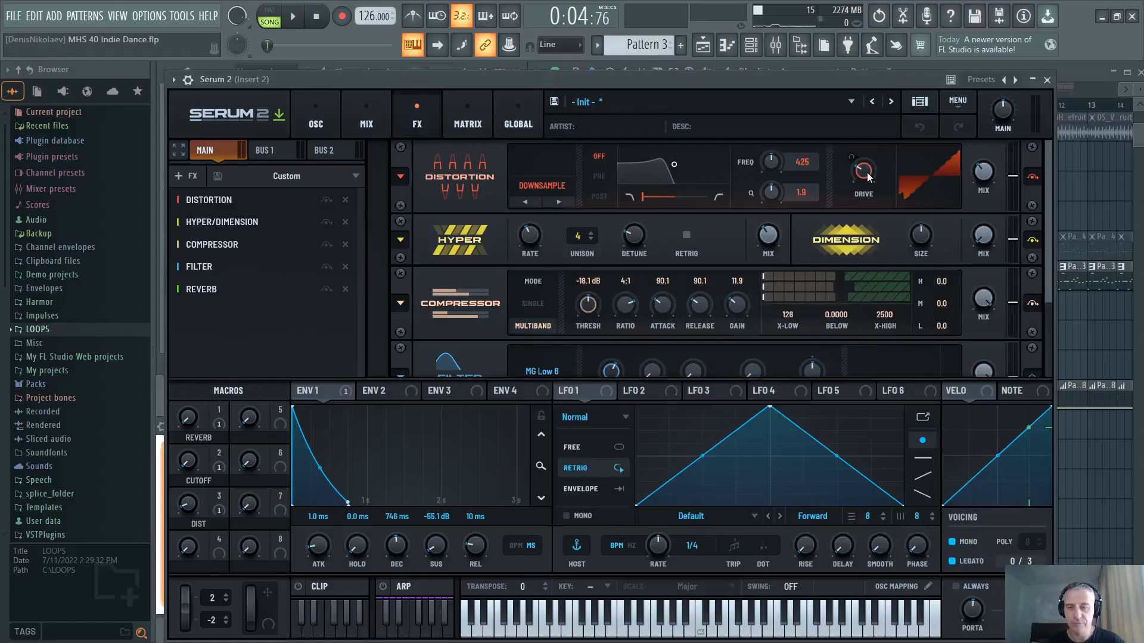
{"action": "mouse_move", "coordinate": [862, 174]}
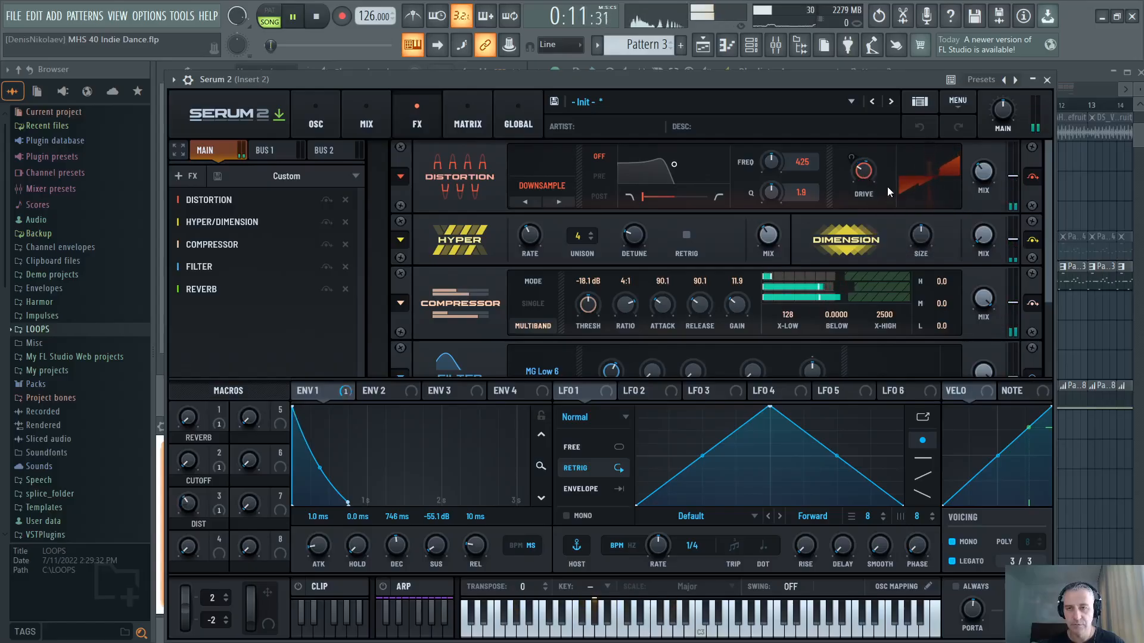
{"action": "key", "text": "space"}
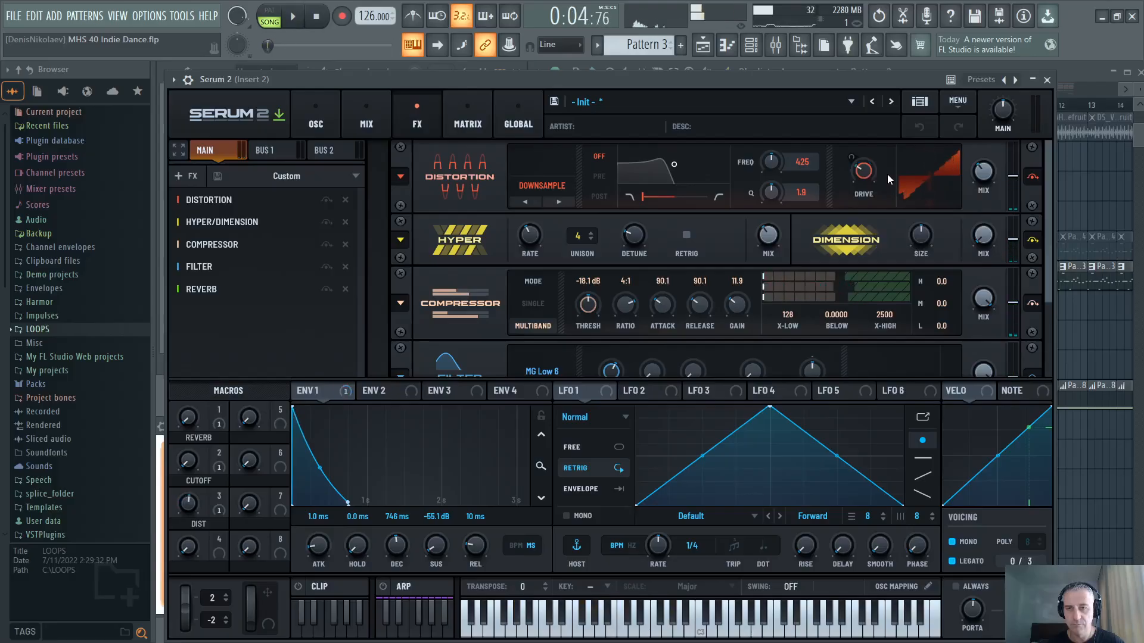
Step: Try the distortion's drive control in Serum 2, return to the oscillator page, and close the synth
{"action": "mouse_move", "coordinate": [869, 157]}
{"action": "left_mouse_down"}
{"action": "mouse_move", "coordinate": [872, 146]}
{"action": "mouse_move", "coordinate": [867, 176]}
{"action": "mouse_move", "coordinate": [868, 141]}
{"action": "left_mouse_up"}
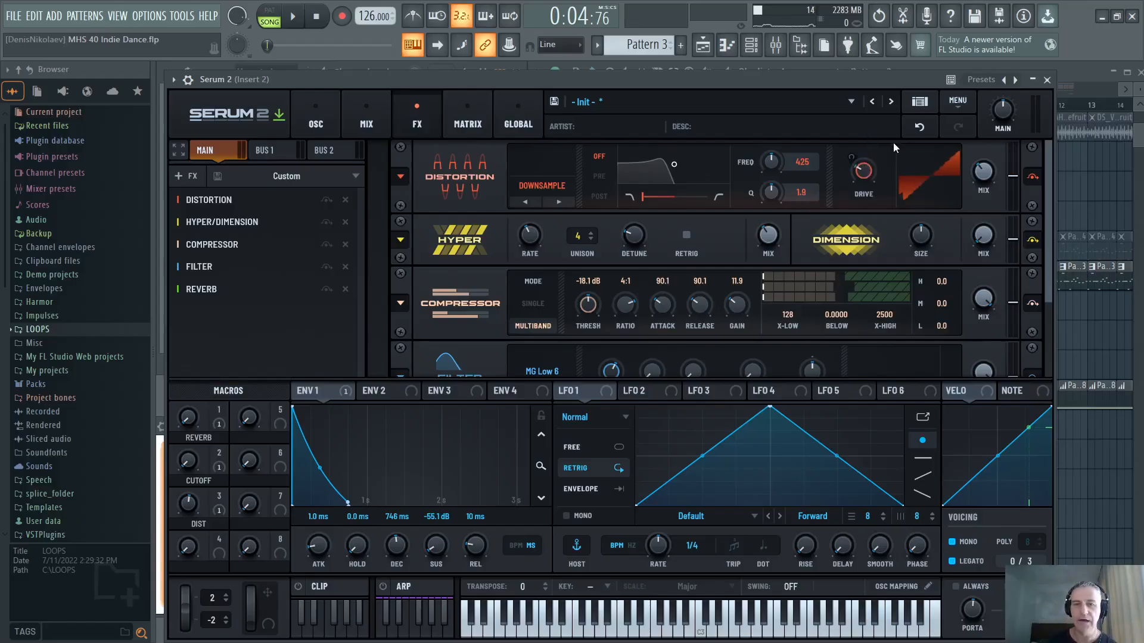
{"action": "left_click", "coordinate": [317, 119]}
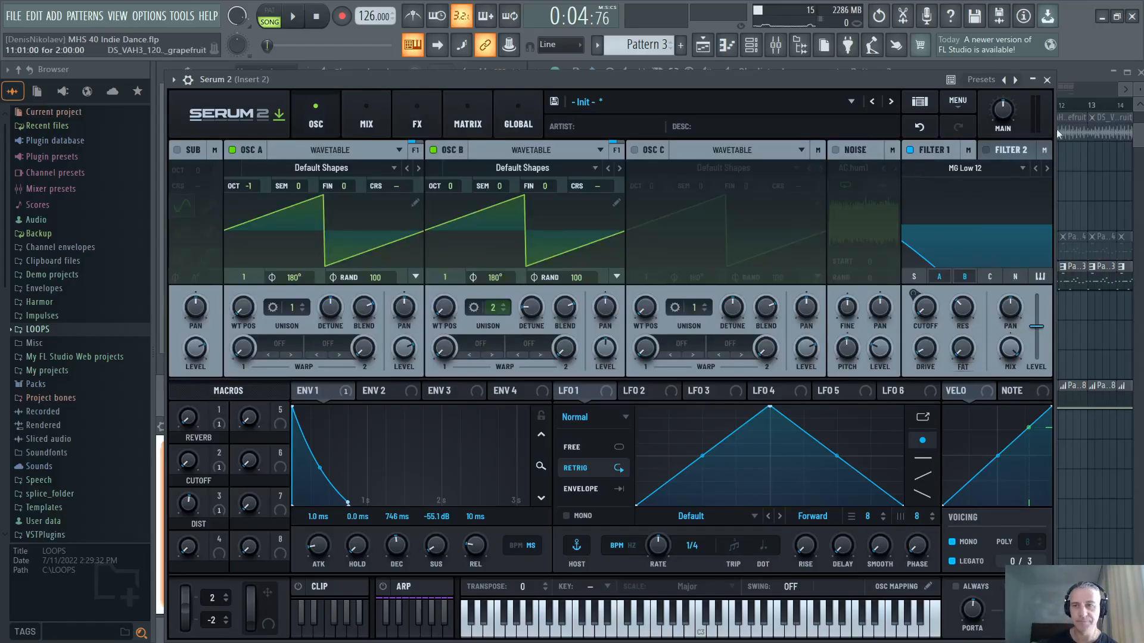
{"action": "left_click", "coordinate": [1046, 80]}
Step: Mute track 22, enable track 21 alongside track 18, listen to the reverb automation, and move the start position to bar 6
{"action": "left_click", "coordinate": [719, 403]}
{"action": "left_click", "coordinate": [719, 373]}
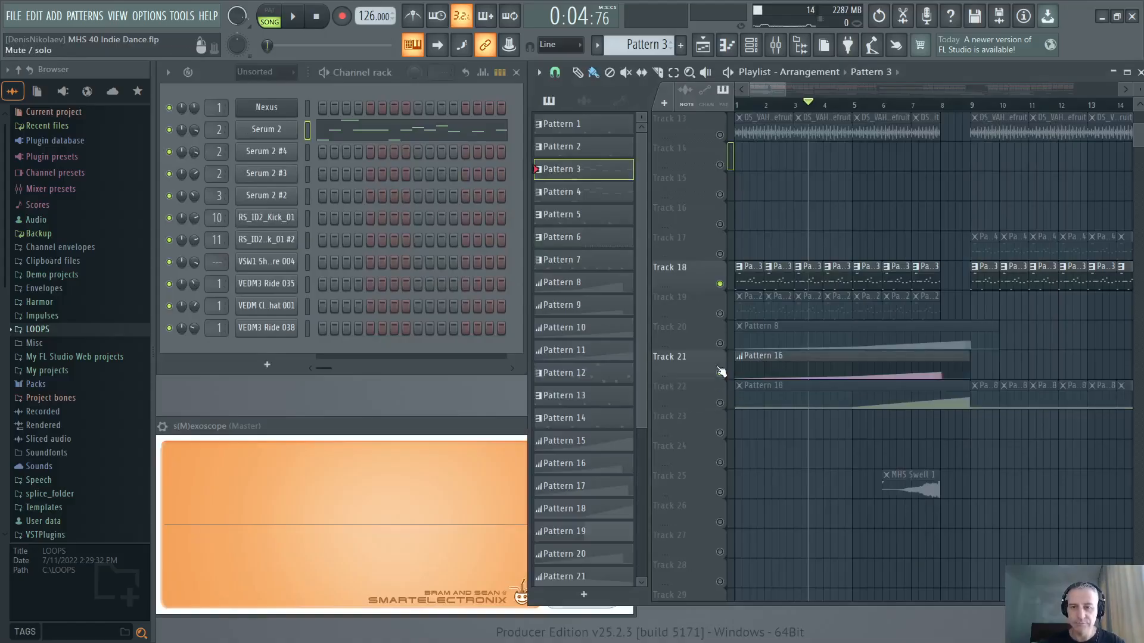
{"action": "scroll", "coordinate": [868, 365], "scroll_direction": "down", "scroll_amount": 2}
{"action": "key", "text": "space"}
{"action": "left_click", "coordinate": [875, 108]}
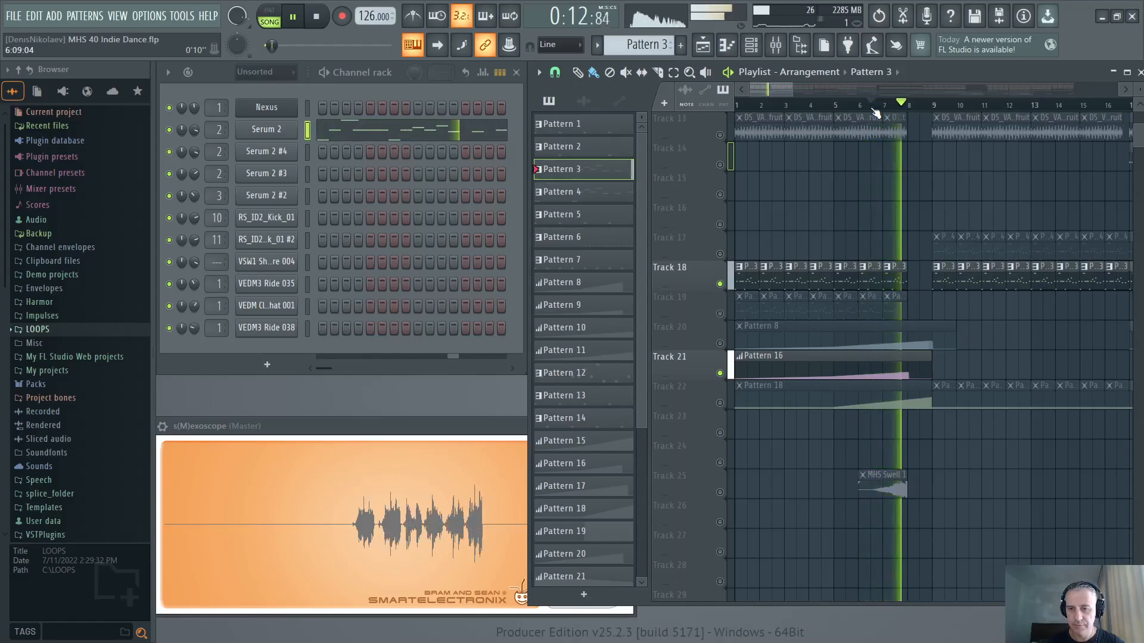
{"action": "key", "text": "space"}
Step: Solo track 20 together with track 18 and listen to the filter automation from the middle of bar 6
{"action": "right_click", "coordinate": [720, 343]}
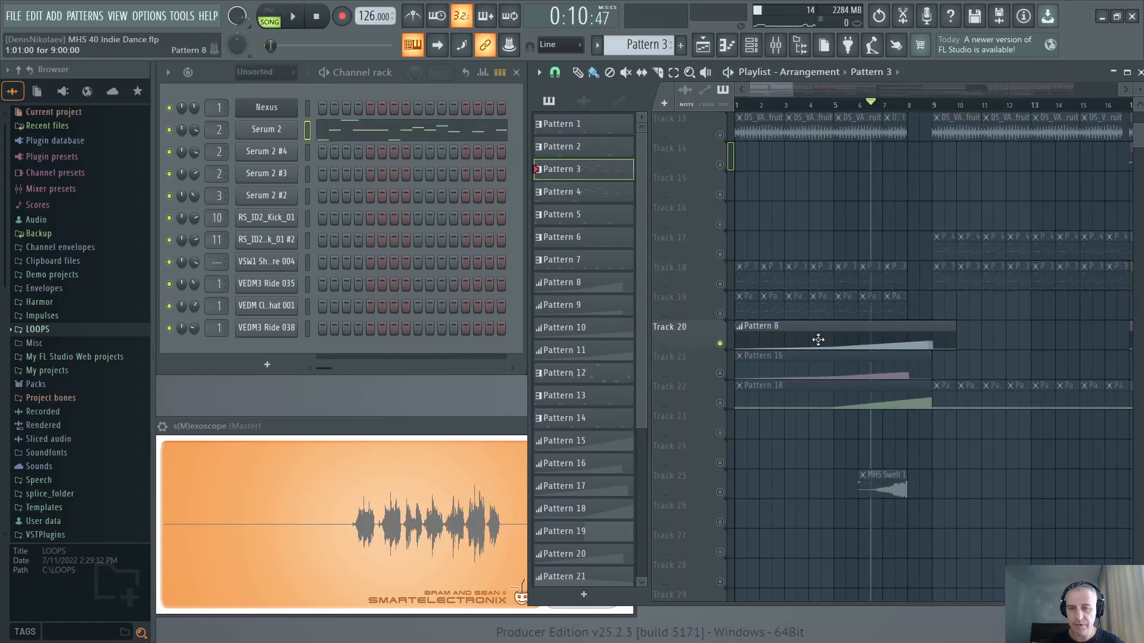
{"action": "left_click", "coordinate": [719, 284]}
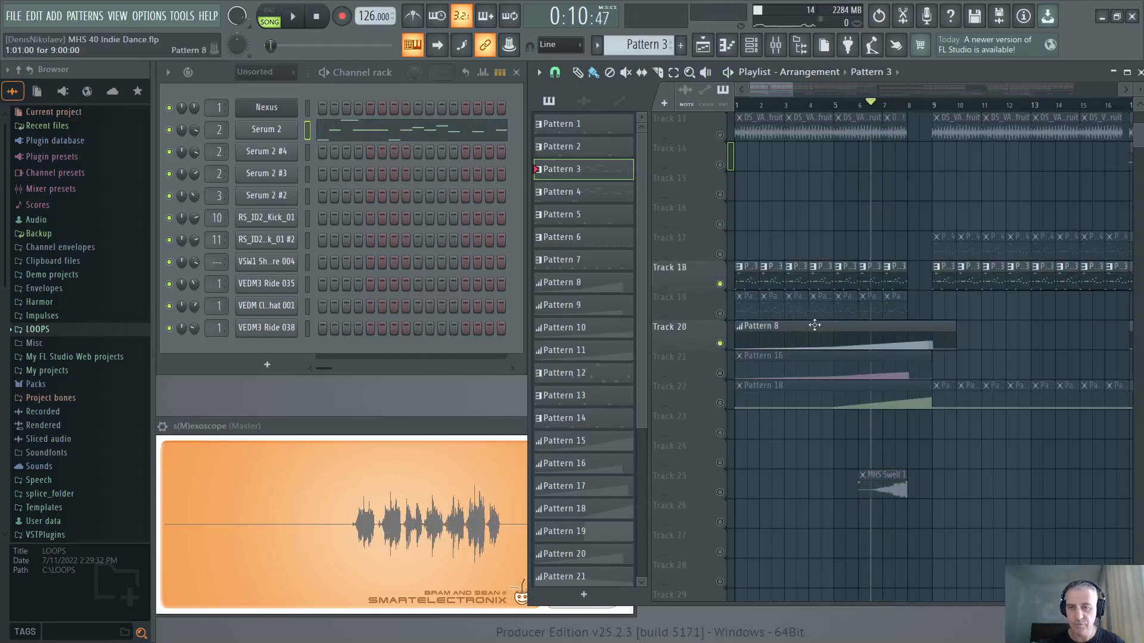
{"action": "scroll", "coordinate": [932, 332], "scroll_direction": "up", "scroll_amount": 2}
{"action": "key", "text": "space"}
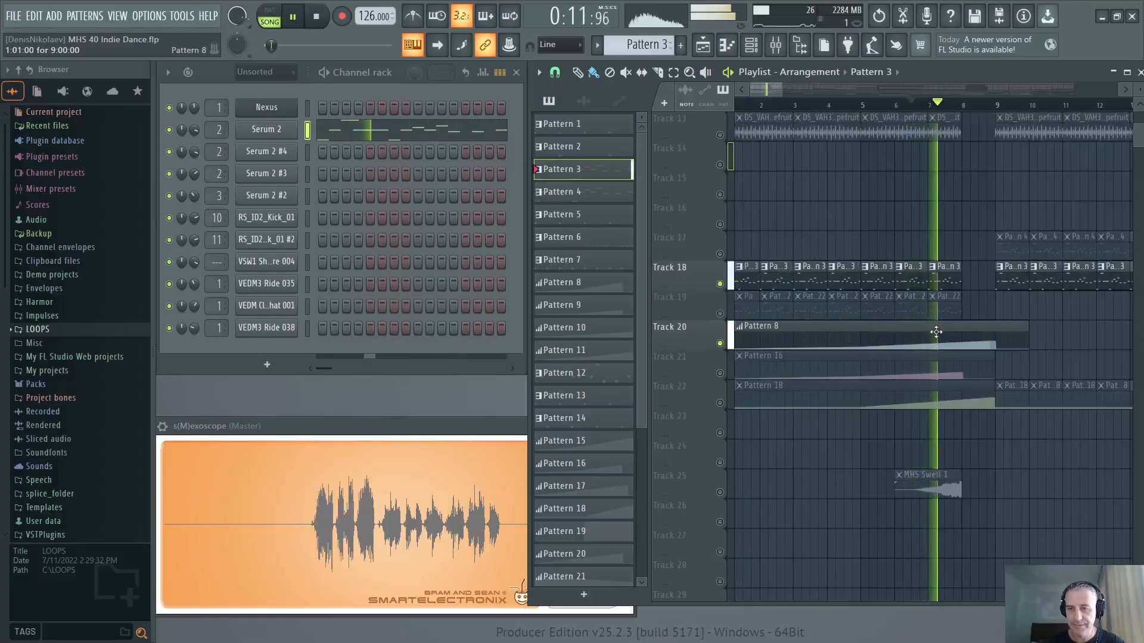
{"action": "key", "text": "space"}
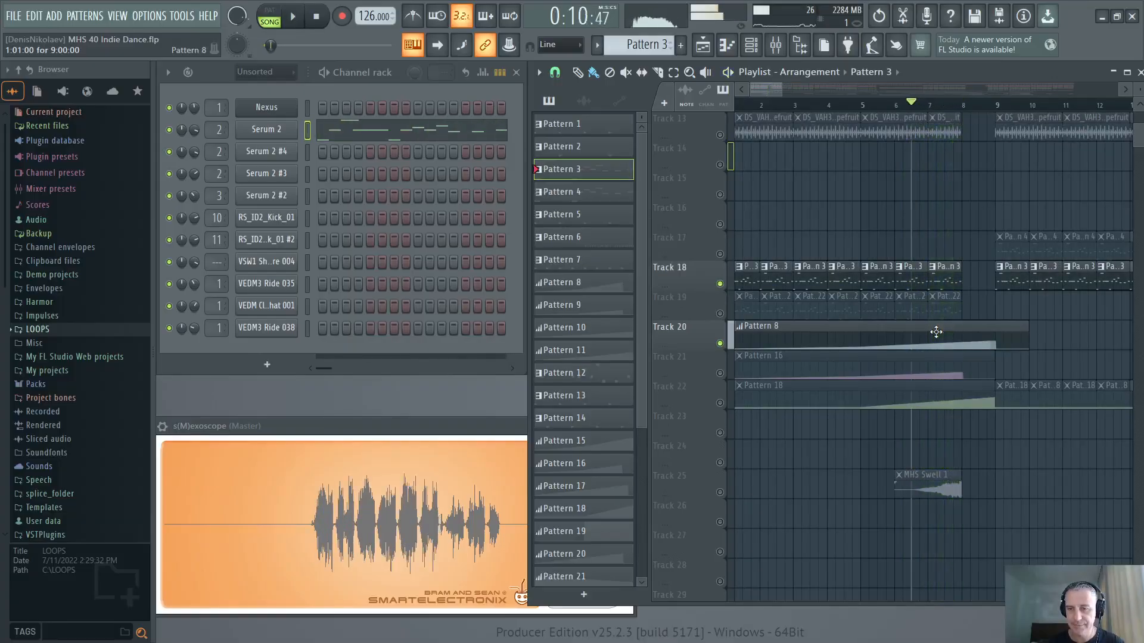
Step: Solo track 18 with automation tracks 20, 21 and 22, and listen to the combined result from the start of the song
{"action": "right_click", "coordinate": [719, 284]}
{"action": "right_click", "coordinate": [719, 284]}
{"action": "scroll", "coordinate": [838, 296], "scroll_direction": "up", "scroll_amount": 2}
{"action": "scroll", "coordinate": [684, 327], "scroll_direction": "down", "scroll_amount": 3}
{"action": "right_click", "coordinate": [720, 284]}
{"action": "left_click", "coordinate": [720, 344]}
{"action": "left_click", "coordinate": [720, 374]}
{"action": "left_click", "coordinate": [719, 403]}
{"action": "key", "text": "space"}
{"action": "scroll", "coordinate": [755, 275], "scroll_direction": "up", "scroll_amount": 2}
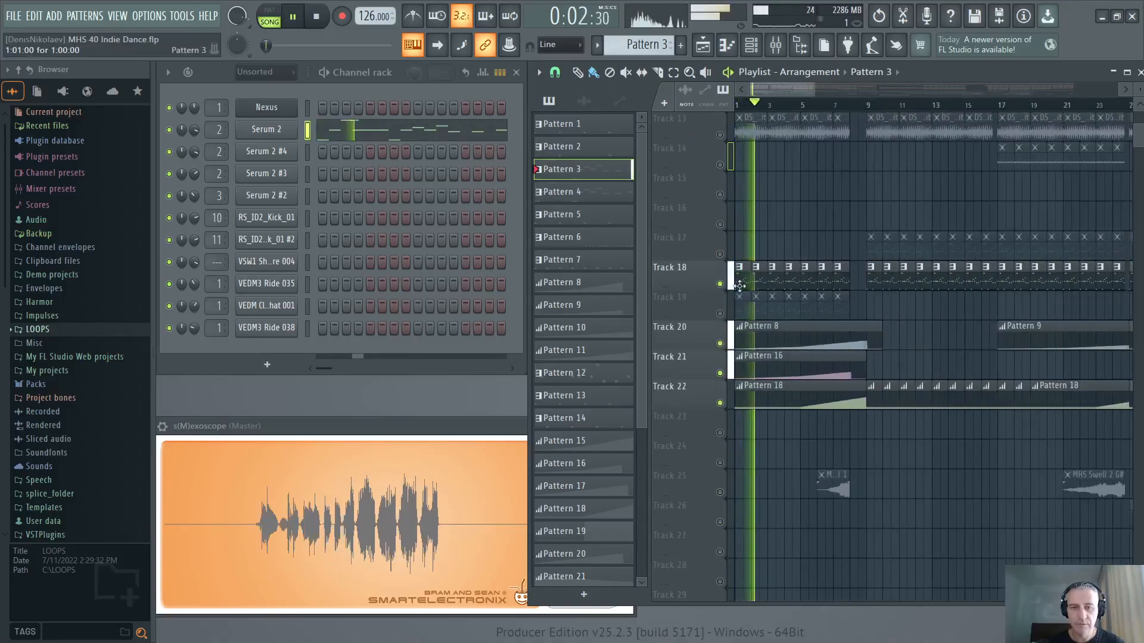
{"action": "key", "text": "space"}
{"action": "scroll", "coordinate": [737, 276], "scroll_direction": "down", "scroll_amount": 2}
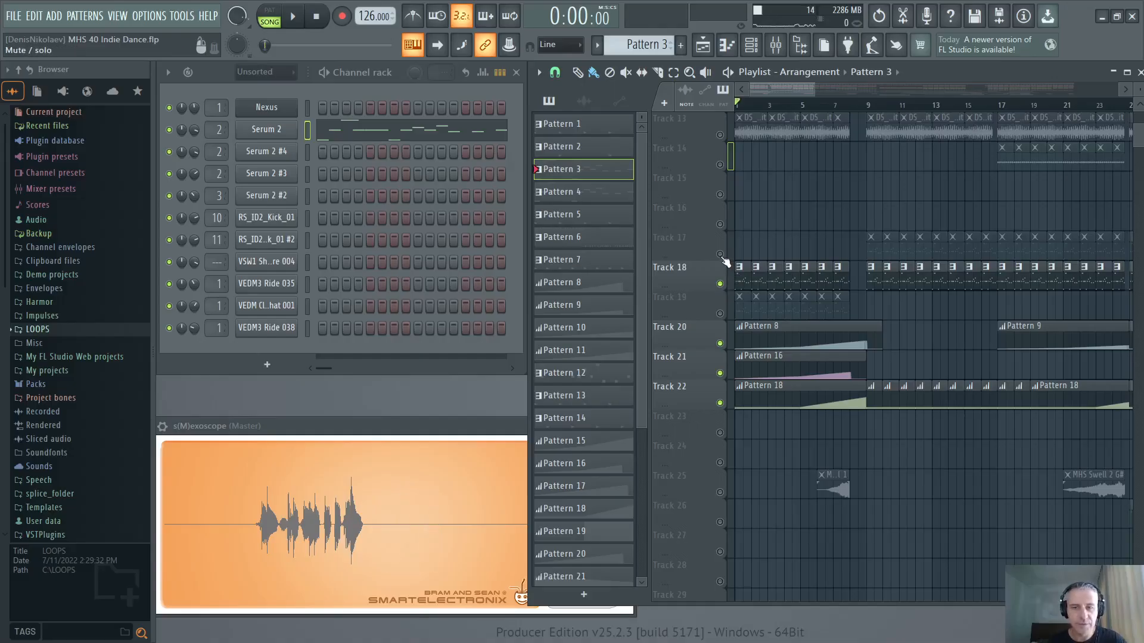
Step: Enable track 17 alongside track 18 and its automation tracks, and examine Pattern 3's Serum 2 notes in the piano roll
{"action": "left_click", "coordinate": [719, 254]}
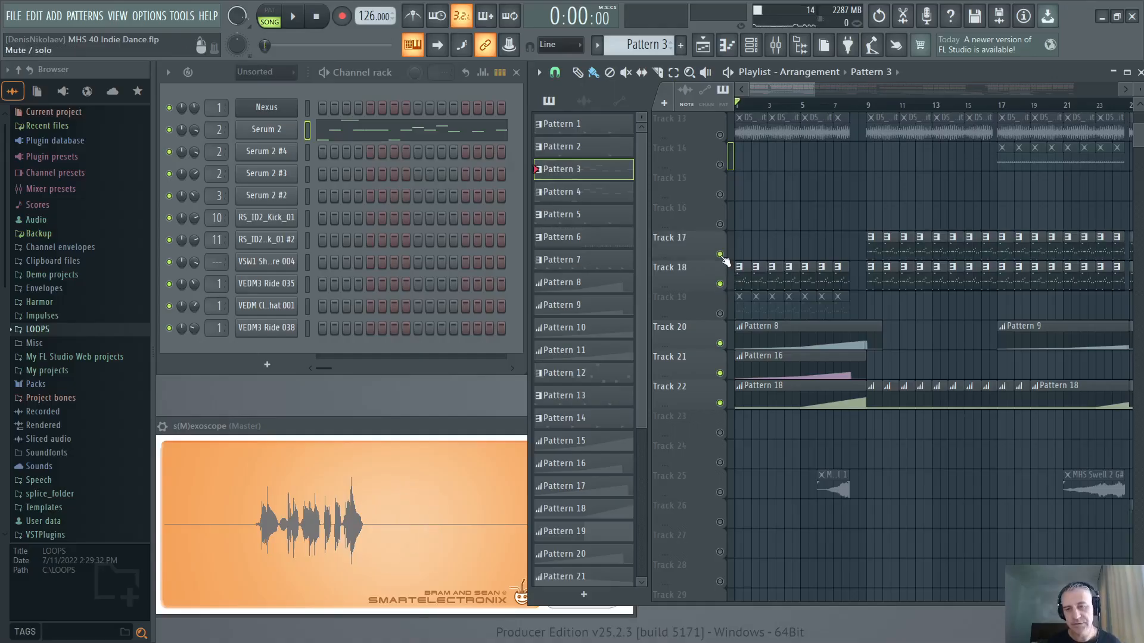
{"action": "left_click", "coordinate": [352, 136]}
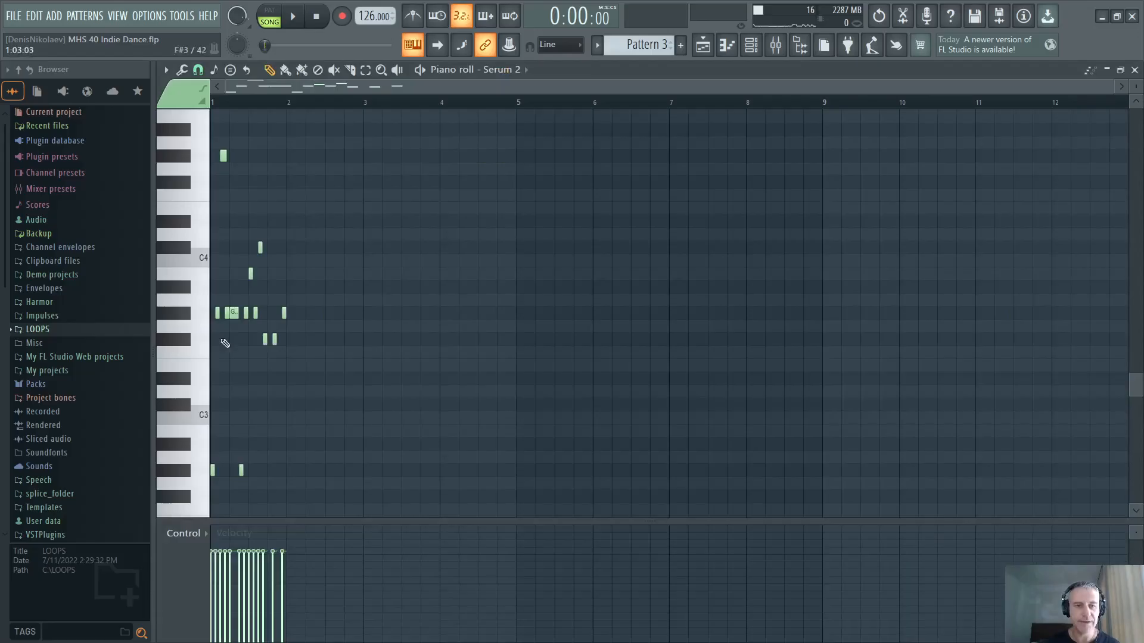
{"action": "scroll", "coordinate": [163, 383], "scroll_direction": "up", "scroll_amount": 6}
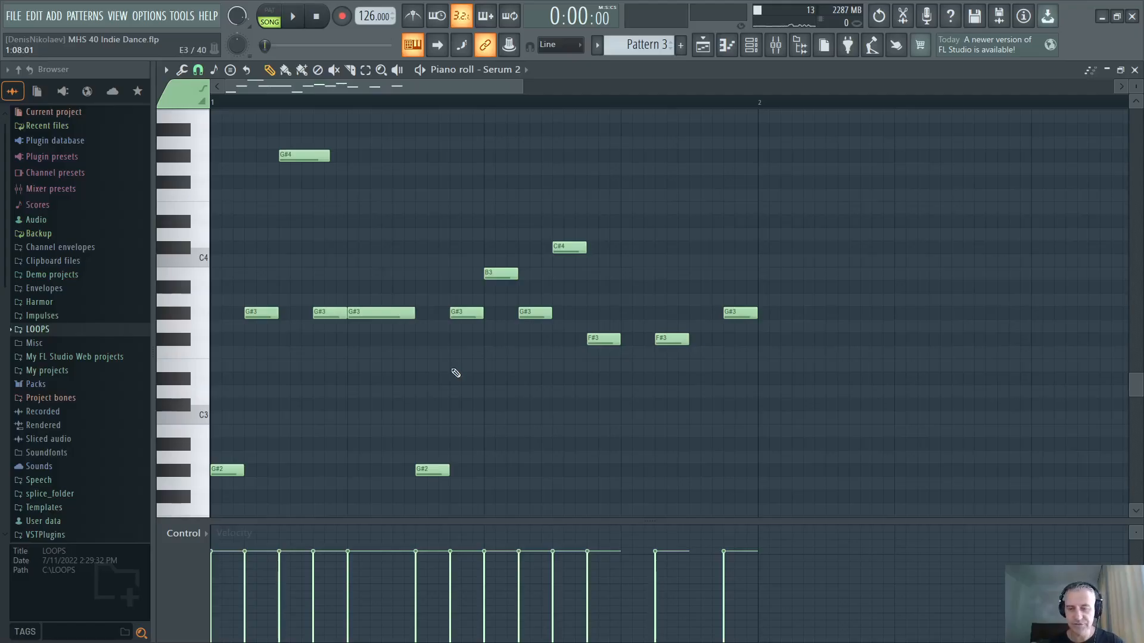
{"action": "key", "text": "F7"}
Step: Solo tracks 23 and 24 out of the full arrangement and play the song from about bar 76
{"action": "scroll", "coordinate": [799, 360], "scroll_direction": "down", "scroll_amount": 1}
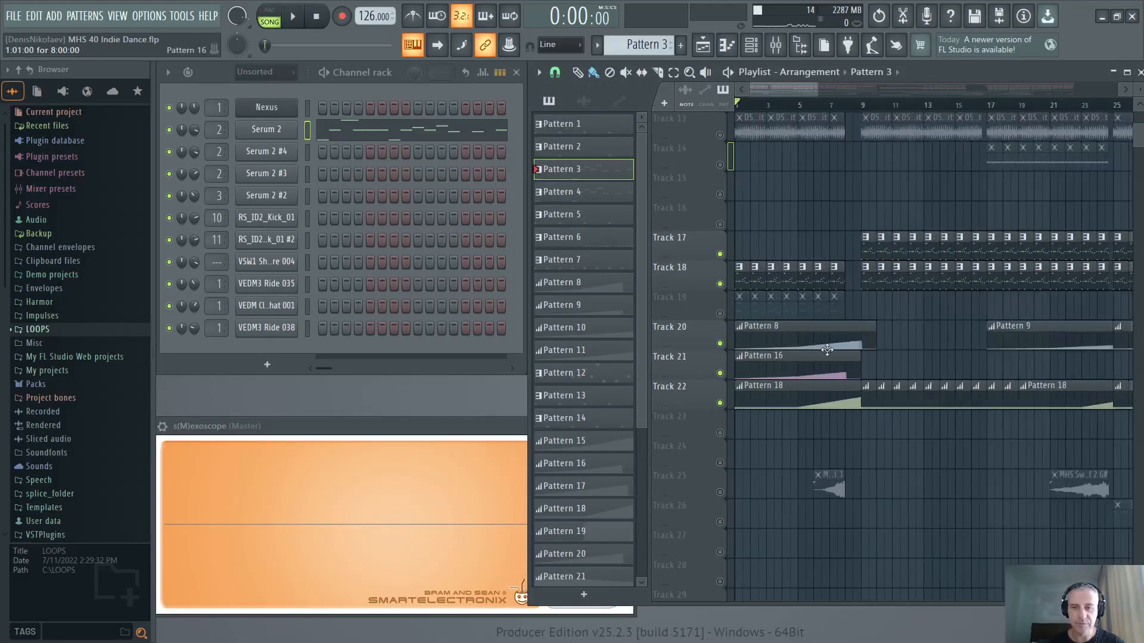
{"action": "scroll", "coordinate": [764, 331], "scroll_direction": "down", "scroll_amount": 4}
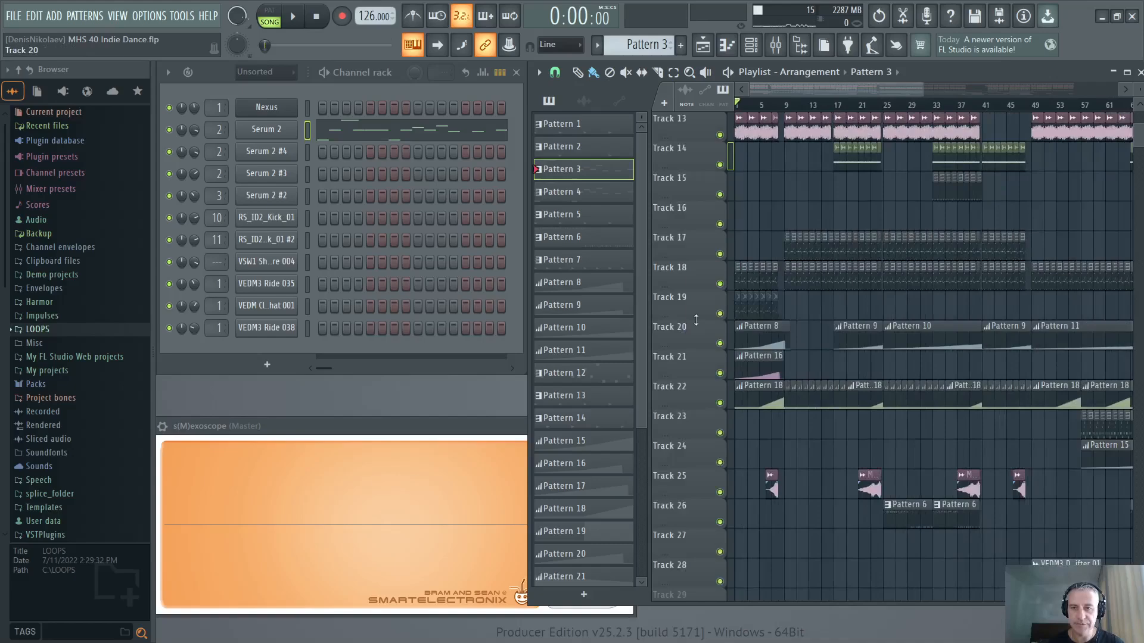
{"action": "scroll", "coordinate": [867, 310], "scroll_direction": "down", "scroll_amount": 1}
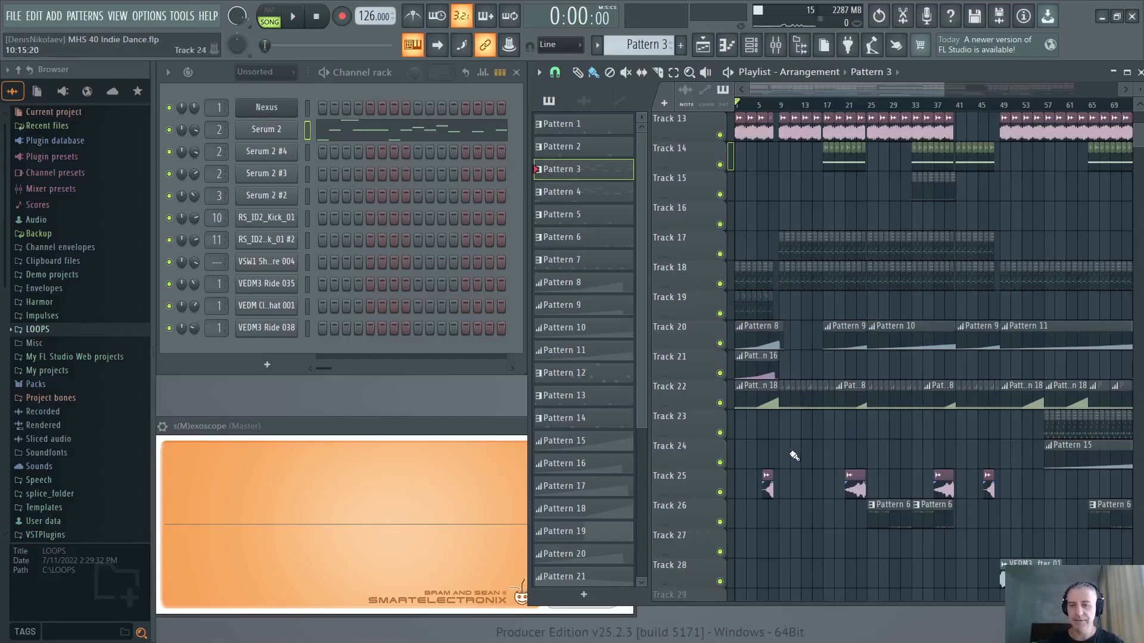
{"action": "scroll", "coordinate": [959, 463], "scroll_direction": "up", "scroll_amount": 6}
{"action": "scroll", "coordinate": [869, 432], "scroll_direction": "down", "scroll_amount": 3}
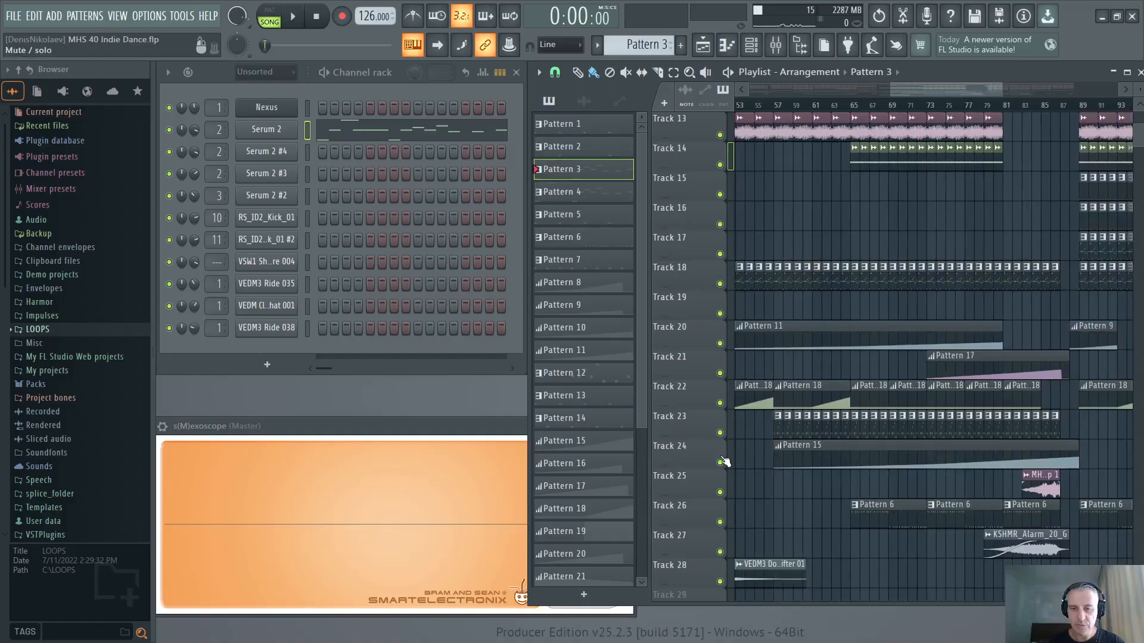
{"action": "right_click", "coordinate": [720, 461]}
{"action": "left_click", "coordinate": [721, 433]}
{"action": "left_click", "coordinate": [956, 104]}
{"action": "key", "text": "space"}
{"action": "scroll", "coordinate": [1069, 389], "scroll_direction": "up", "scroll_amount": 3}
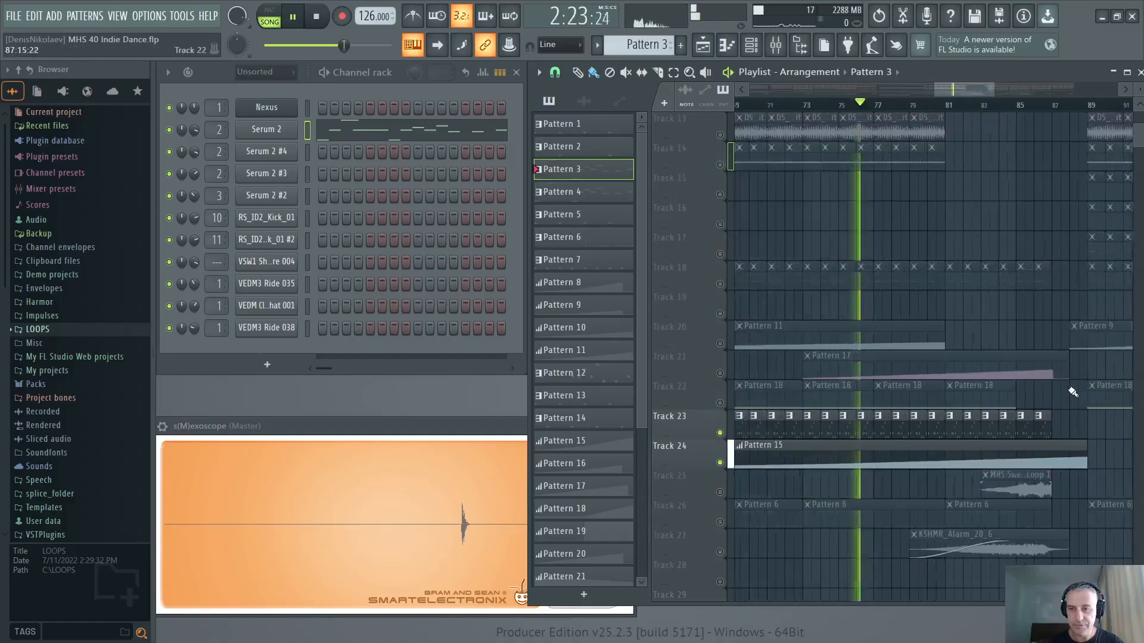
Step: Examine Pattern 12's Serum 2 #3 notes in the piano roll during playback, and return to the playlist
{"action": "double_click", "coordinate": [835, 429]}
{"action": "scroll", "coordinate": [347, 177], "scroll_direction": "down", "scroll_amount": 3}
{"action": "scroll", "coordinate": [348, 178], "scroll_direction": "up", "scroll_amount": 6}
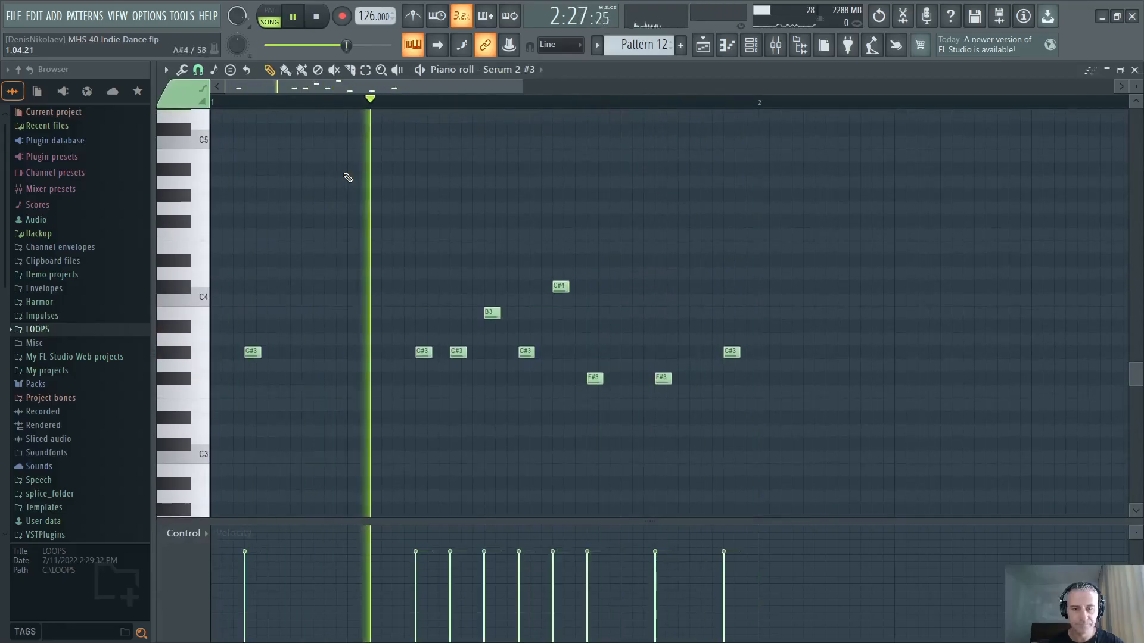
{"action": "key", "text": "Escape"}
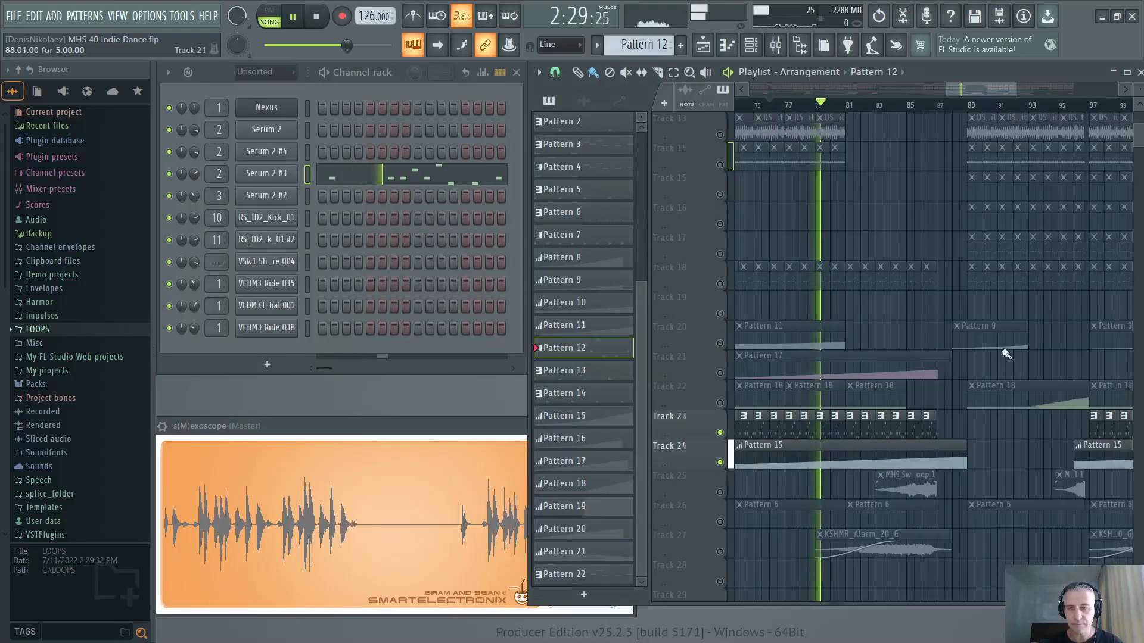
Step: Listen to tracks 23 and 24 from the middle of bar 85 through the end of the Pattern 12 run, and stop playback
{"action": "scroll", "coordinate": [962, 253], "scroll_direction": "up", "scroll_amount": 3}
{"action": "left_click", "coordinate": [876, 105]}
{"action": "scroll", "coordinate": [905, 397], "scroll_direction": "up", "scroll_amount": 5}
{"action": "scroll", "coordinate": [743, 400], "scroll_direction": "down", "scroll_amount": 4}
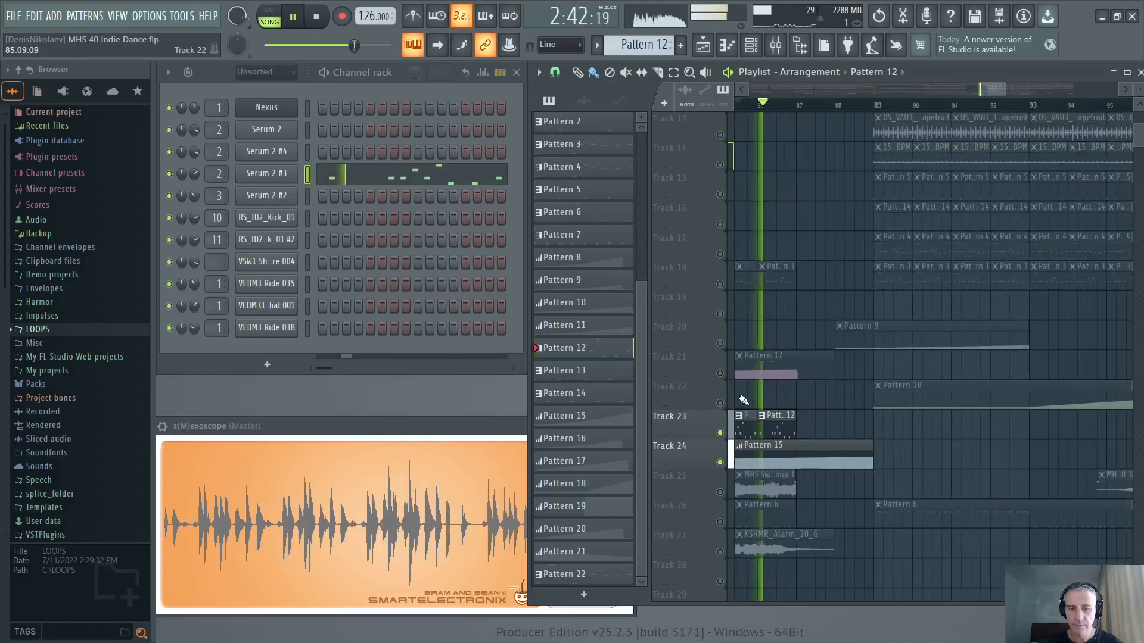
{"action": "scroll", "coordinate": [743, 401], "scroll_direction": "down", "scroll_amount": 1}
{"action": "scroll", "coordinate": [798, 411], "scroll_direction": "down", "scroll_amount": 1}
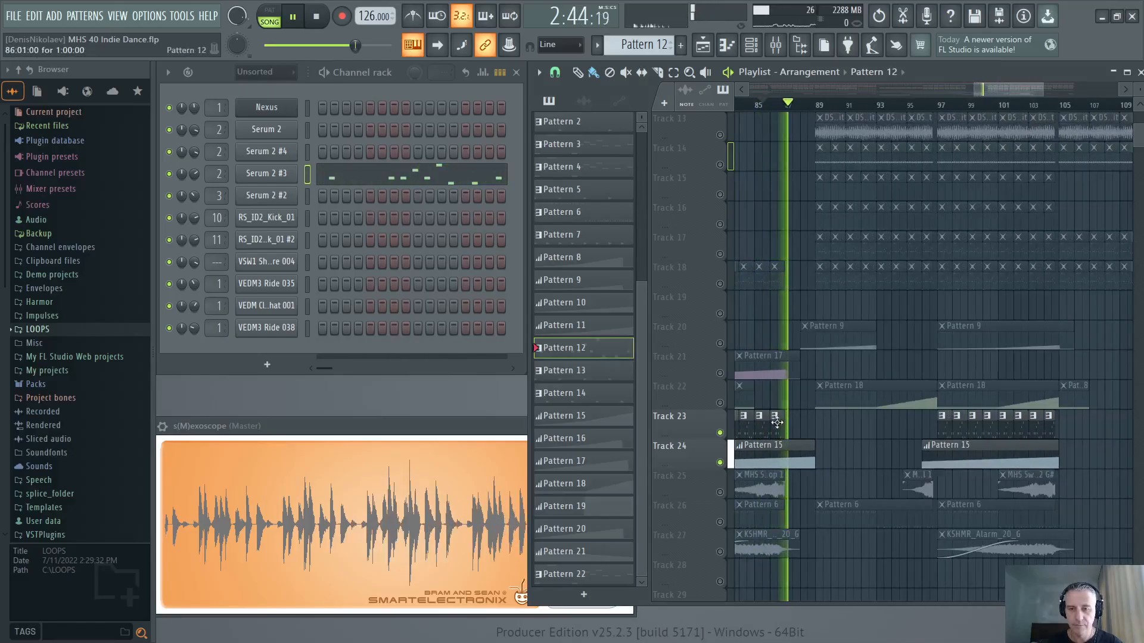
{"action": "key", "text": "space"}
Step: Examine the Serum 2 #3 notes once more, inspect that synth's oscillator page, and close it
{"action": "left_click", "coordinate": [459, 175]}
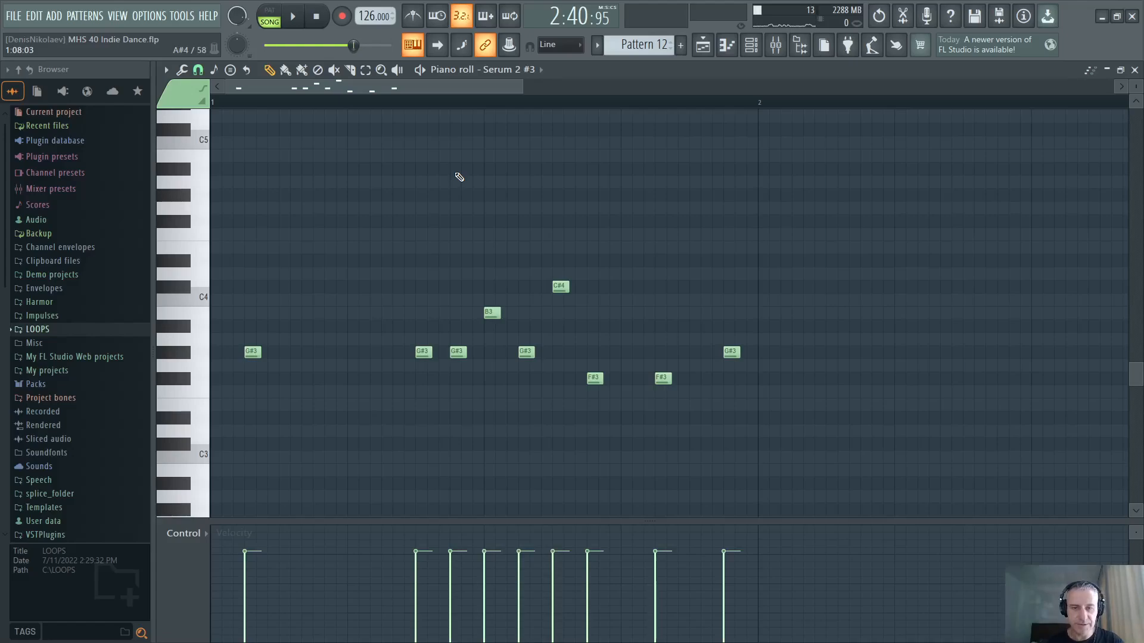
{"action": "key", "text": "Escape"}
{"action": "left_click", "coordinate": [261, 173]}
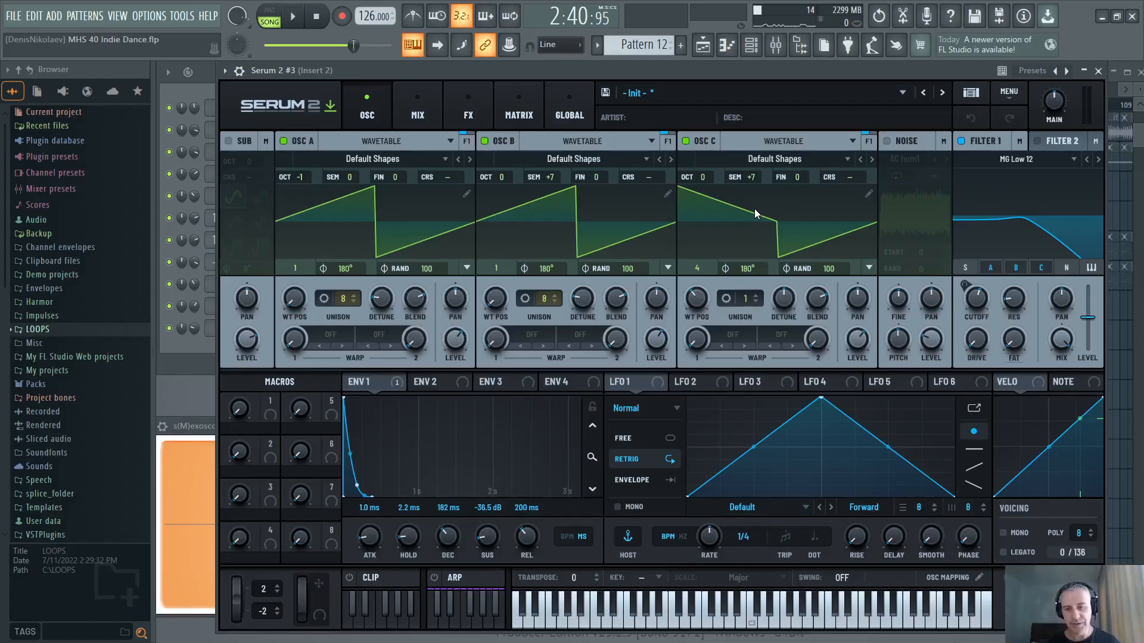
{"action": "key", "text": "Escape"}
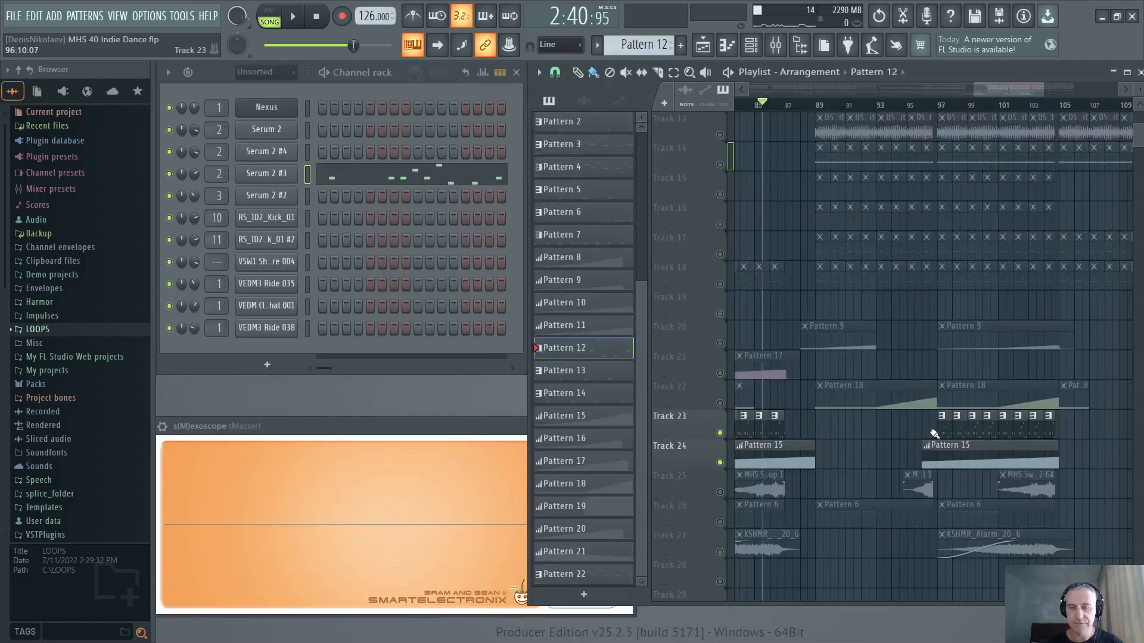
Step: Solo track 25 and listen to the MHS Swell 2 G# - Loop 1 clip that ends at bar 87
{"action": "scroll", "coordinate": [891, 456], "scroll_direction": "down", "scroll_amount": 2}
{"action": "scroll", "coordinate": [881, 450], "scroll_direction": "down", "scroll_amount": 7}
{"action": "scroll", "coordinate": [745, 327], "scroll_direction": "up", "scroll_amount": 3}
{"action": "right_click", "coordinate": [720, 284]}
{"action": "scroll", "coordinate": [846, 173], "scroll_direction": "up", "scroll_amount": 3}
{"action": "left_click", "coordinate": [825, 109]}
{"action": "key", "text": "space"}
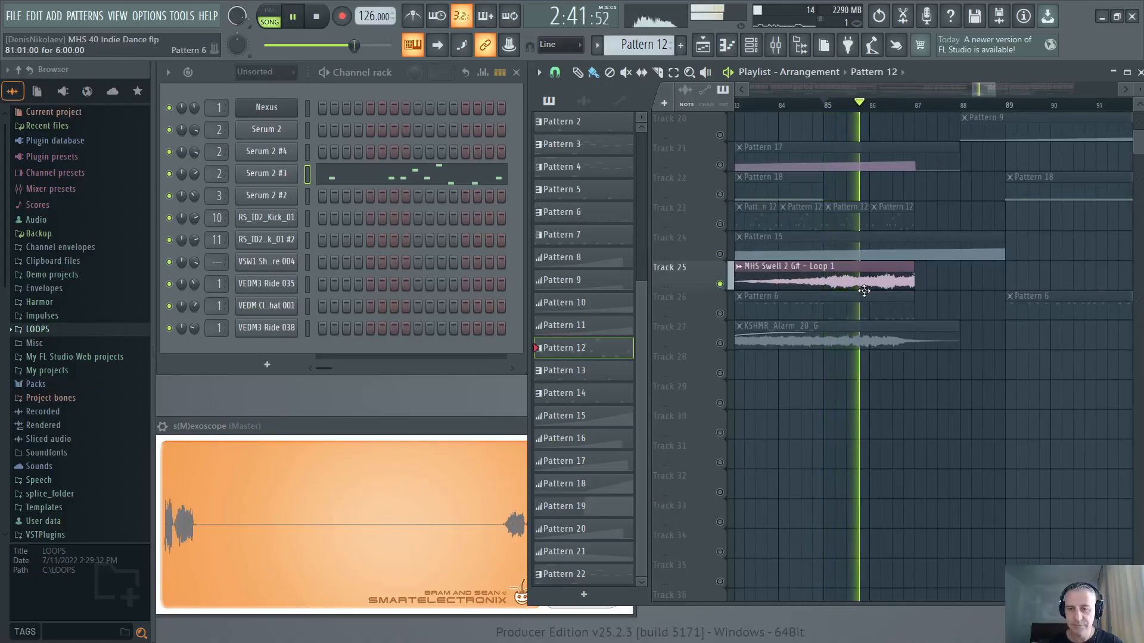
Step: Listen to the MHS Swell 1 clip on track 25 from about bar 95, and stop playback
{"action": "scroll", "coordinate": [864, 291], "scroll_direction": "down", "scroll_amount": 5}
{"action": "scroll", "coordinate": [867, 291], "scroll_direction": "up", "scroll_amount": 2}
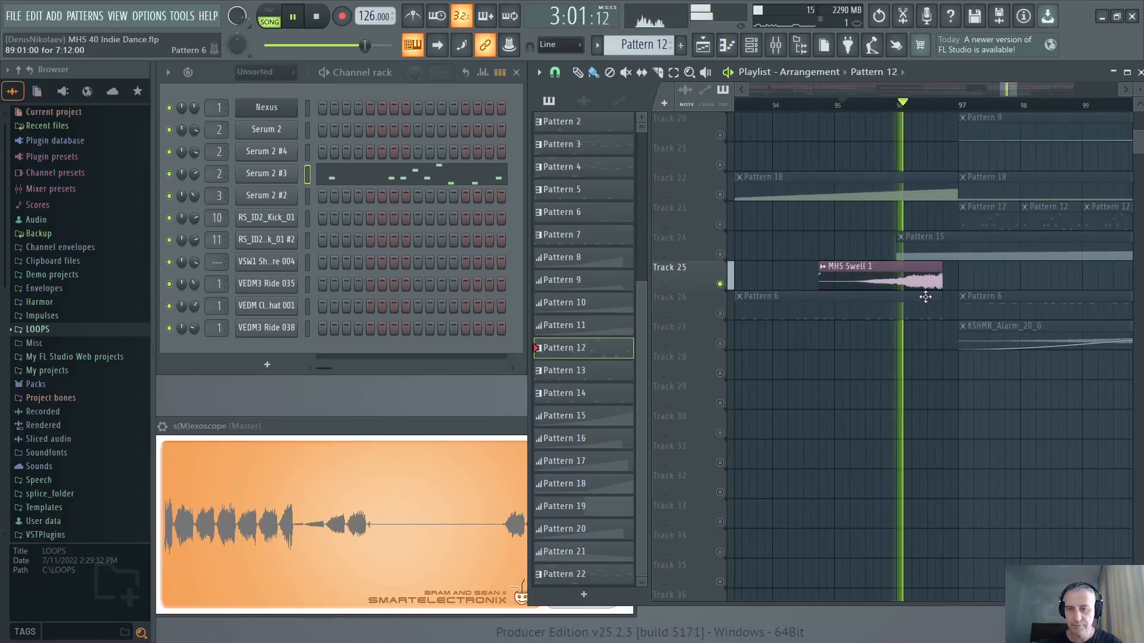
{"action": "scroll", "coordinate": [923, 296], "scroll_direction": "down", "scroll_amount": 2}
{"action": "scroll", "coordinate": [921, 301], "scroll_direction": "down", "scroll_amount": 2}
{"action": "key", "text": "space"}
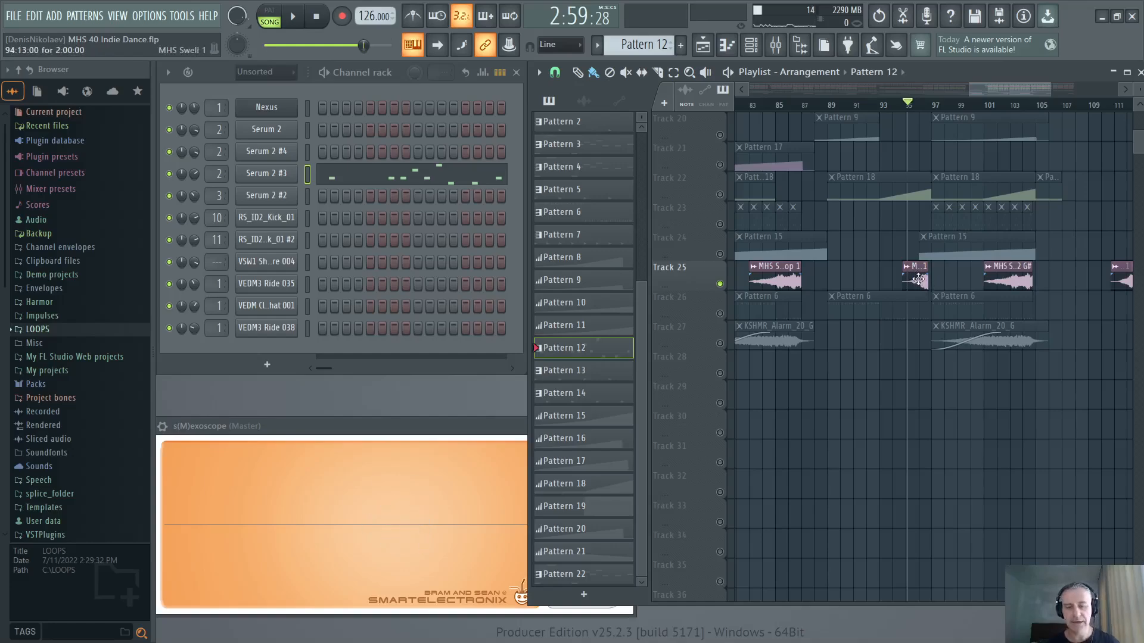
Step: Inspect the start and end of the MHS Swell 1 clip before bar 97, and listen to it briefly from bar 96
{"action": "scroll", "coordinate": [918, 289], "scroll_direction": "up", "scroll_amount": 6, "text": "ctrl"}
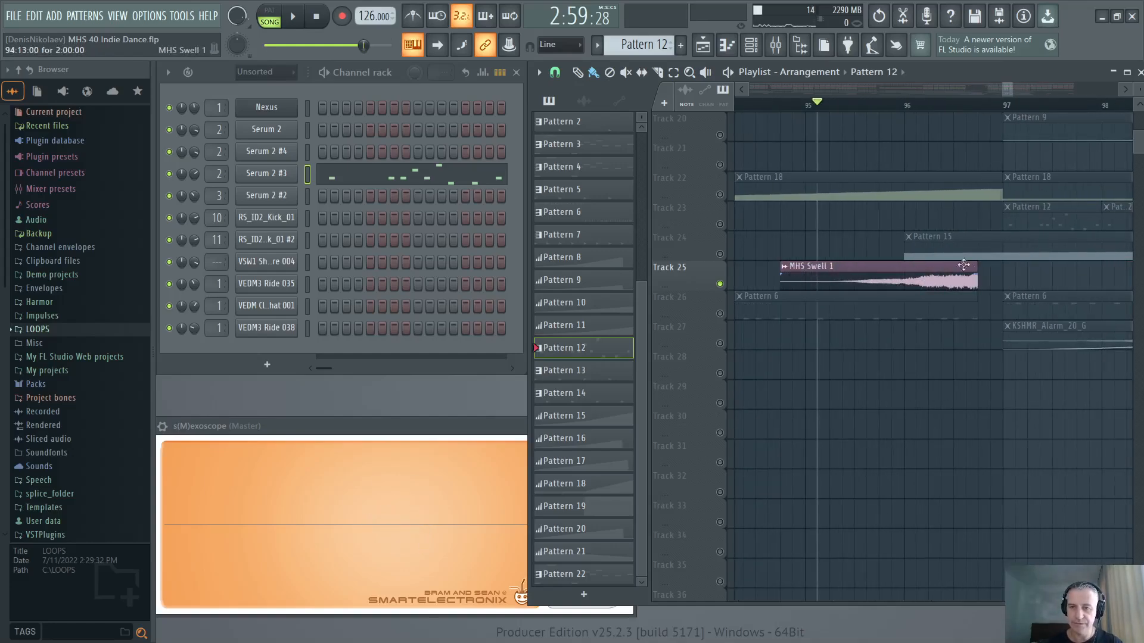
{"action": "scroll", "coordinate": [912, 284], "scroll_direction": "down", "scroll_amount": 5, "text": "ctrl"}
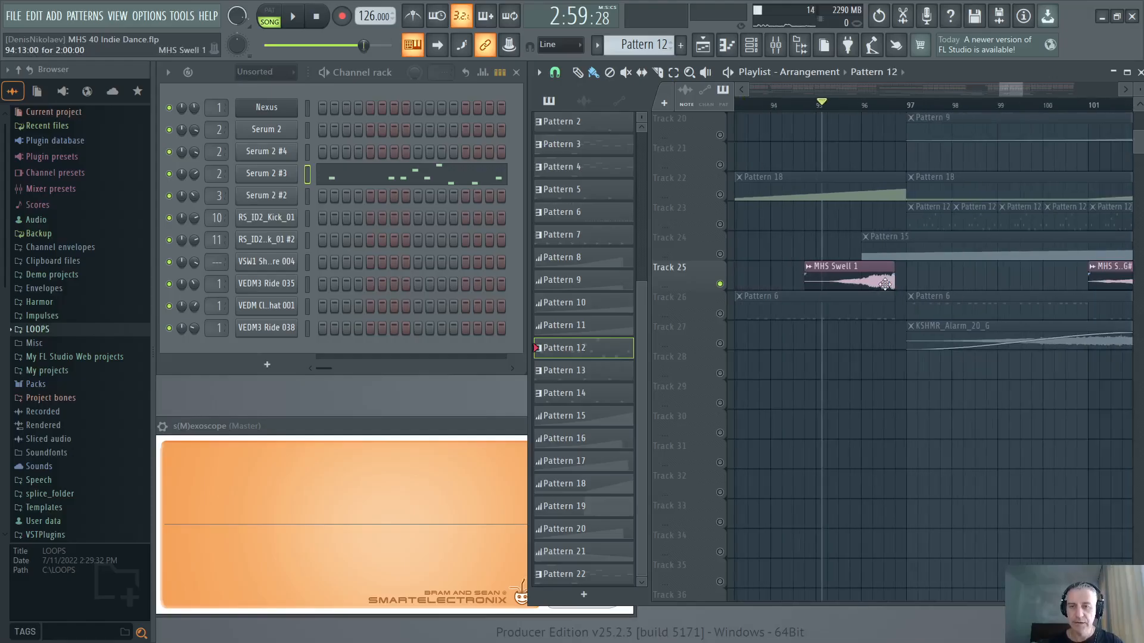
{"action": "scroll", "coordinate": [869, 280], "scroll_direction": "up", "scroll_amount": 5, "text": "ctrl"}
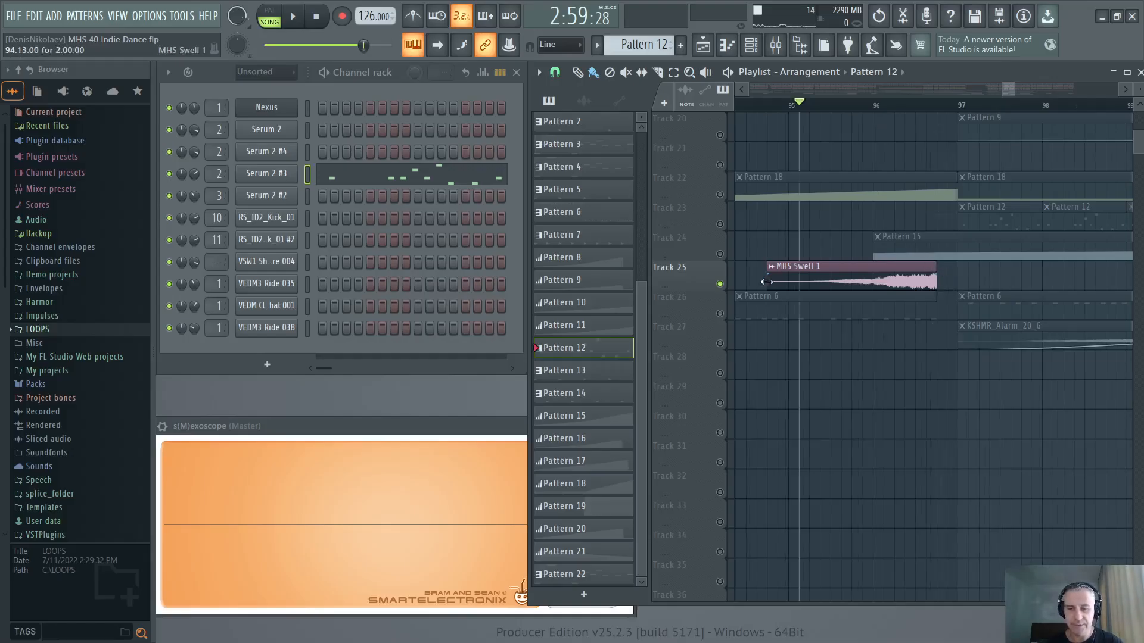
{"action": "scroll", "coordinate": [870, 286], "scroll_direction": "down", "scroll_amount": 3, "text": "ctrl"}
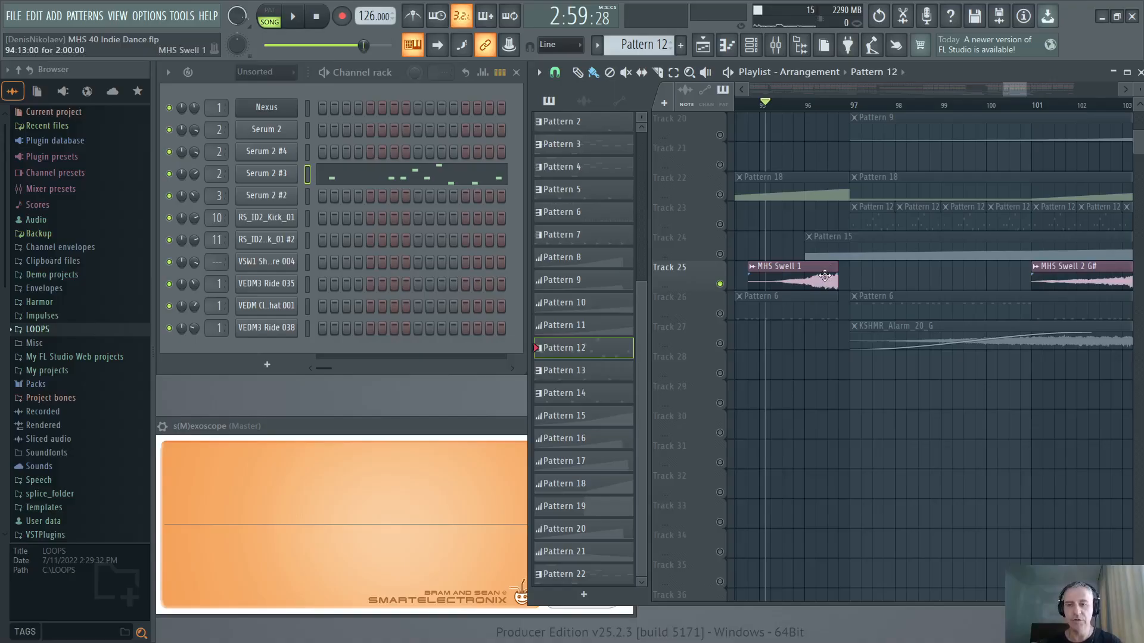
{"action": "scroll", "coordinate": [799, 284], "scroll_direction": "up", "scroll_amount": 3, "text": "ctrl"}
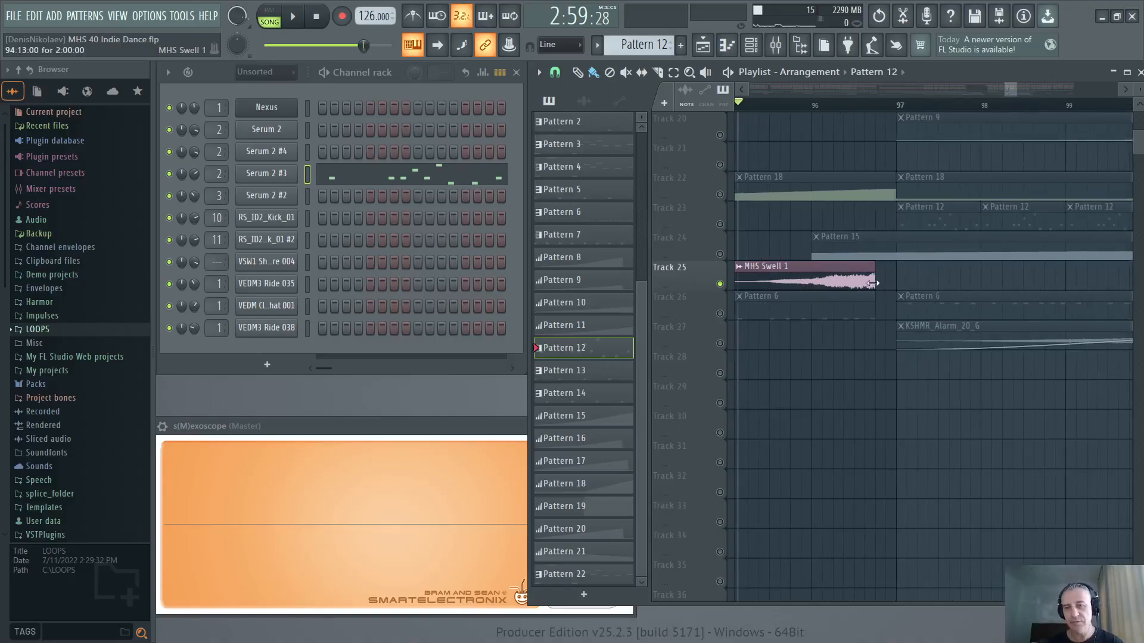
{"action": "scroll", "coordinate": [875, 286], "scroll_direction": "left", "scroll_amount": 2}
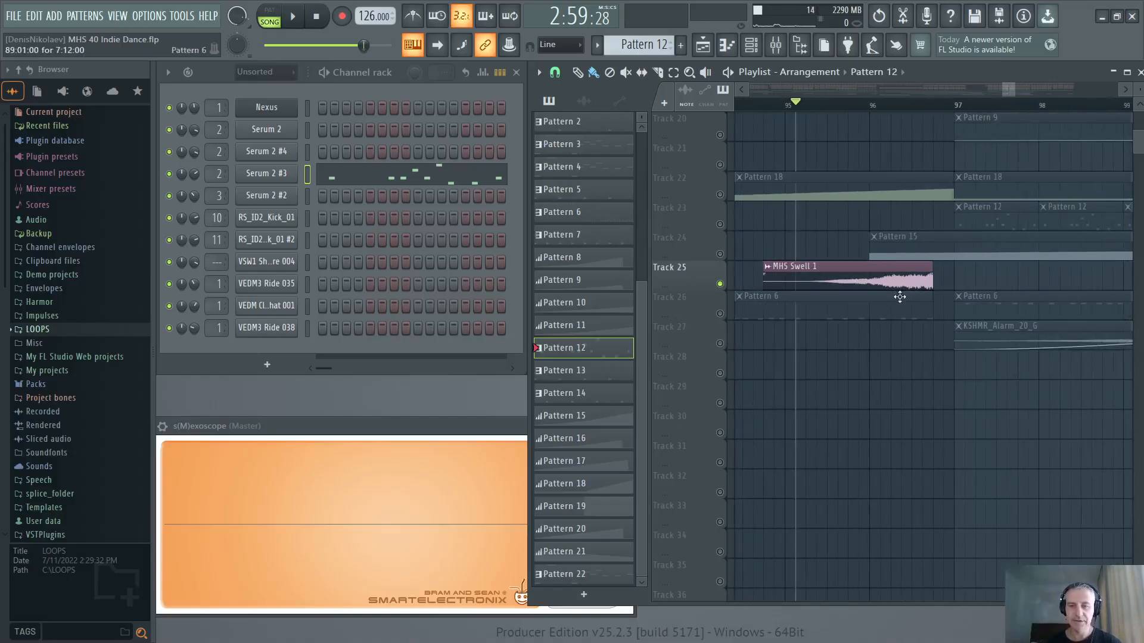
{"action": "scroll", "coordinate": [947, 298], "scroll_direction": "up", "scroll_amount": 3, "text": "ctrl"}
{"action": "left_click", "coordinate": [786, 106]}
{"action": "scroll", "coordinate": [849, 332], "scroll_direction": "down", "scroll_amount": 3, "text": "ctrl"}
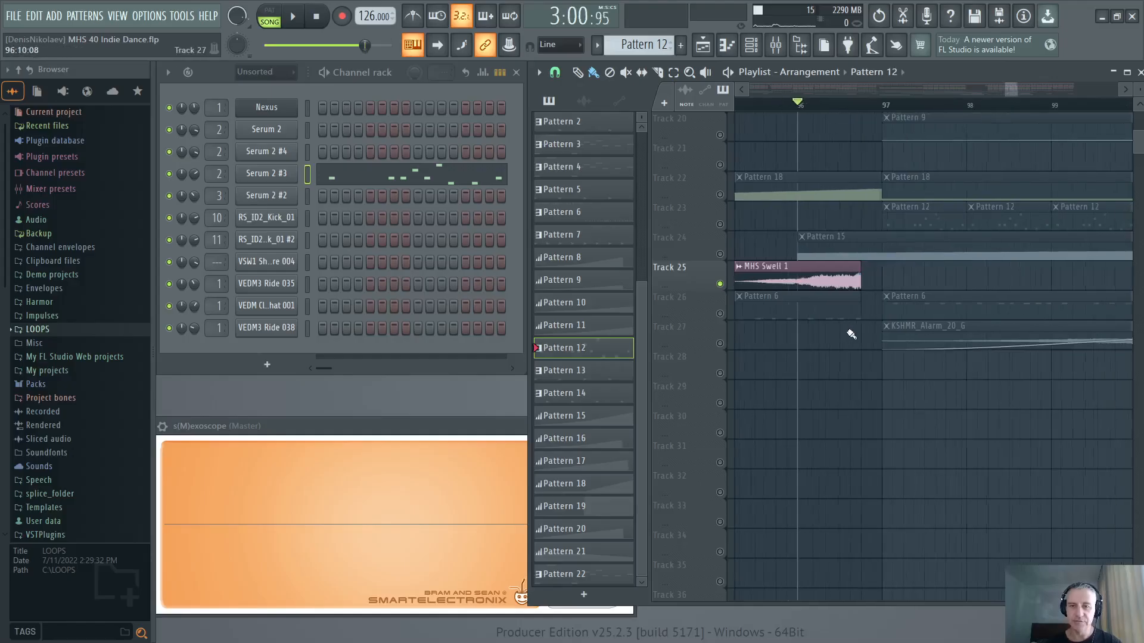
{"action": "key", "text": "space"}
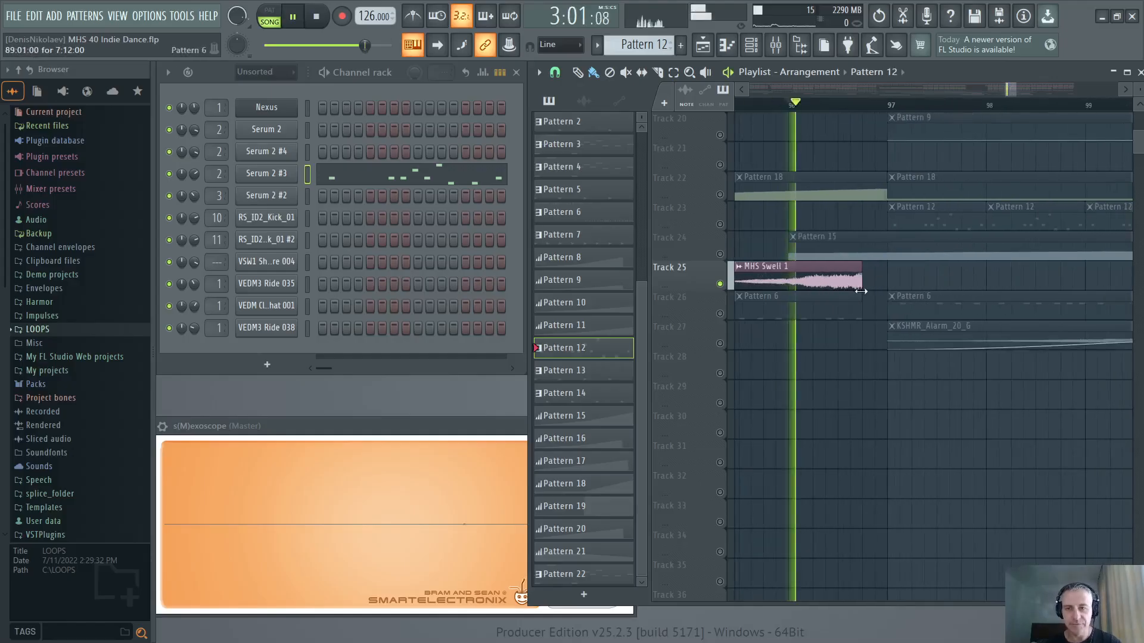
{"action": "key", "text": "space"}
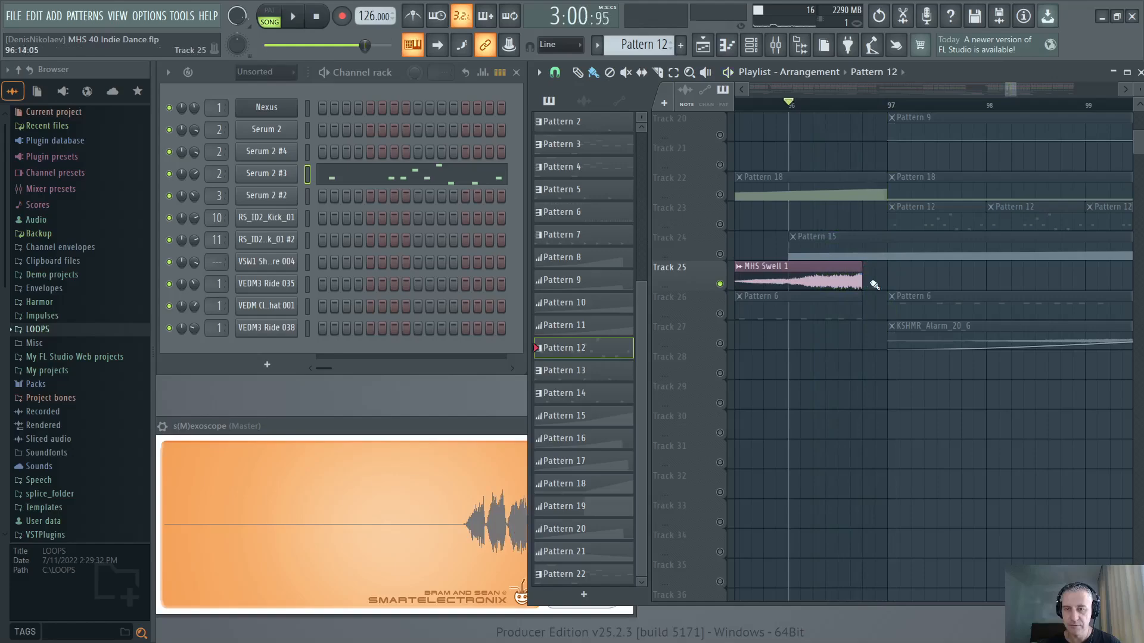
Step: Solo track 26, move the start position to bar 89, and open Pattern 6's Nexus notes in the piano roll
{"action": "scroll", "coordinate": [875, 291], "scroll_direction": "up", "scroll_amount": 3, "text": "ctrl"}
{"action": "scroll", "coordinate": [874, 291], "scroll_direction": "down", "scroll_amount": 6, "text": "ctrl"}
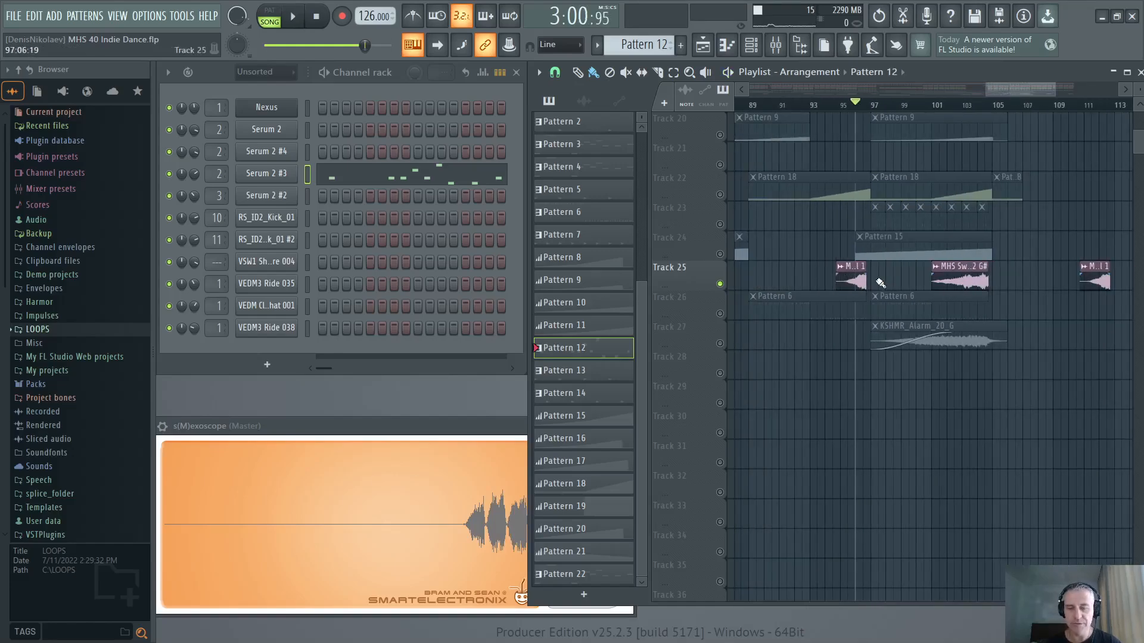
{"action": "right_click", "coordinate": [720, 313]}
{"action": "scroll", "coordinate": [746, 310], "scroll_direction": "up", "scroll_amount": 3, "text": "ctrl"}
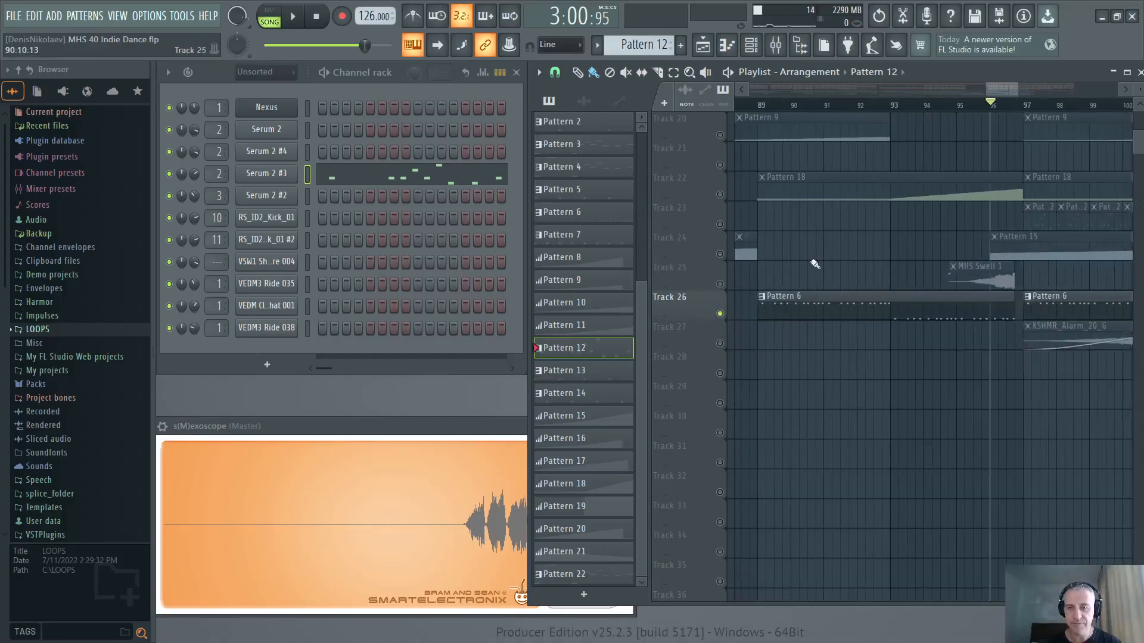
{"action": "left_click", "coordinate": [760, 104]}
{"action": "scroll", "coordinate": [887, 315], "scroll_direction": "down", "scroll_amount": 3, "text": "ctrl"}
{"action": "left_click", "coordinate": [870, 314]}
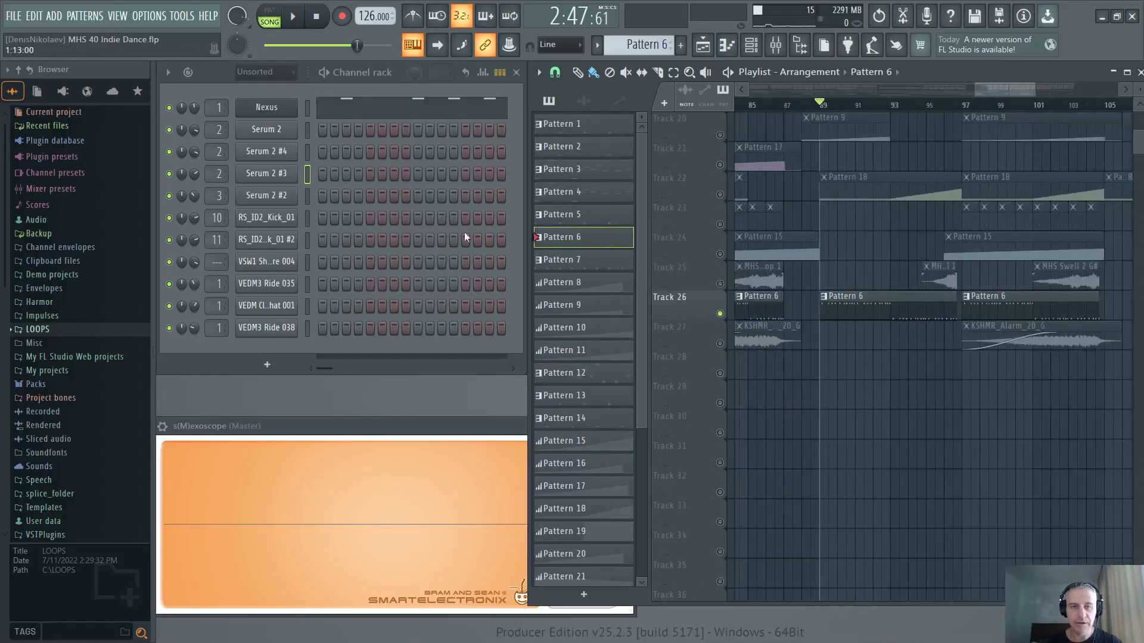
{"action": "left_click", "coordinate": [344, 113]}
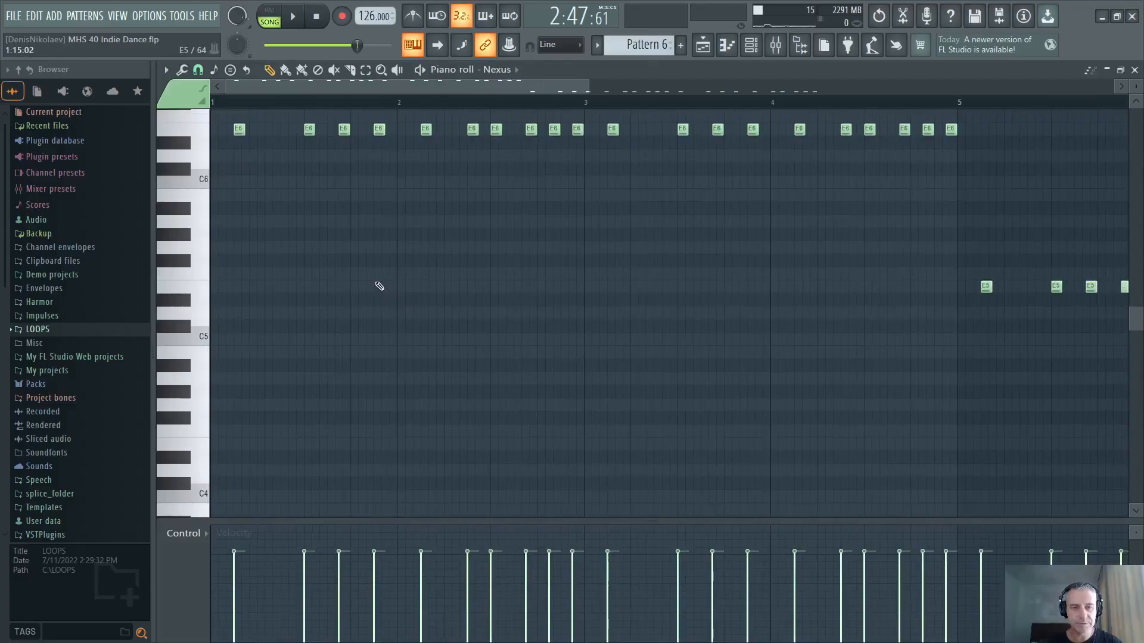
Step: Play Pattern 6 from bar 89, follow its E6 and E5 Nexus notes in the piano roll, and stop playback
{"action": "key", "text": "space"}
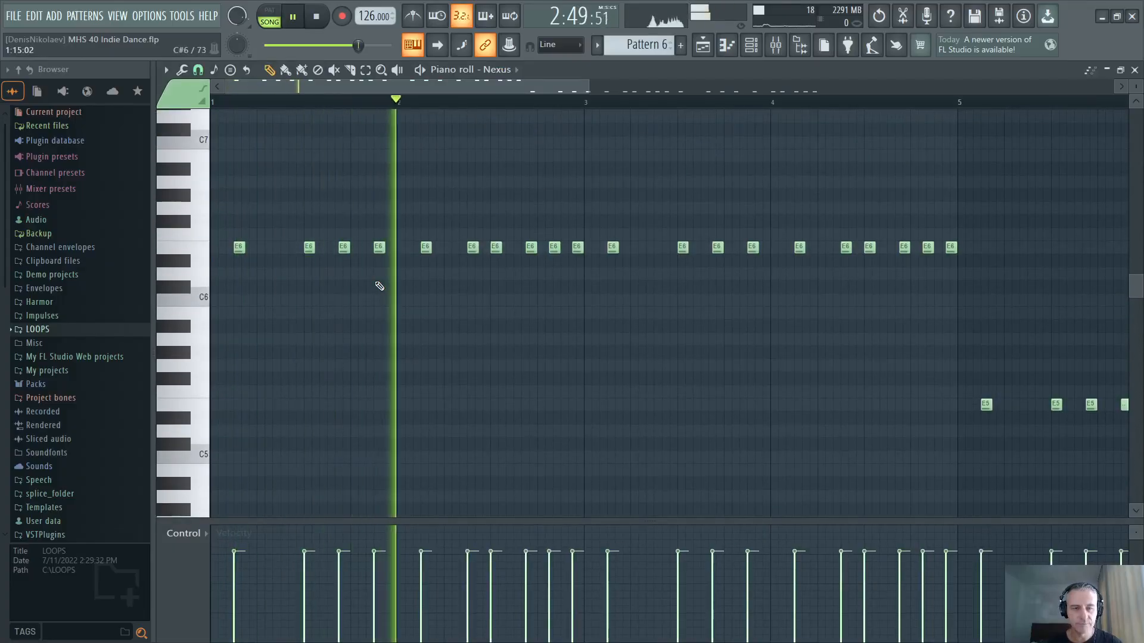
{"action": "scroll", "coordinate": [358, 281], "scroll_direction": "down", "scroll_amount": 3, "text": "ctrl"}
{"action": "scroll", "coordinate": [609, 321], "scroll_direction": "up", "scroll_amount": 3, "text": "ctrl"}
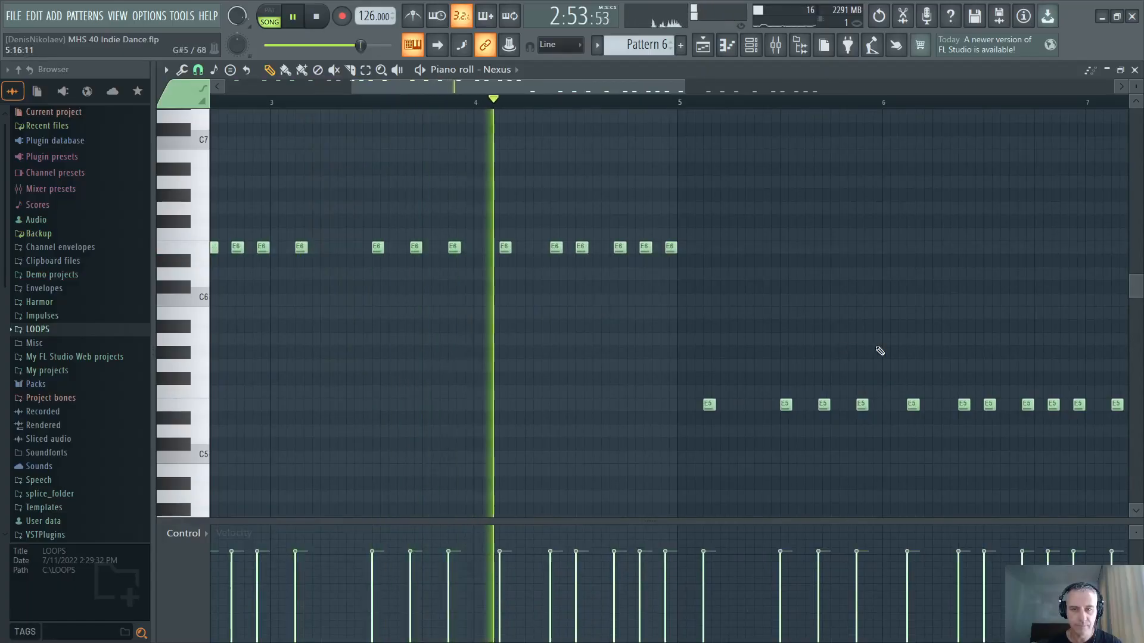
{"action": "scroll", "coordinate": [829, 346], "scroll_direction": "up", "scroll_amount": 2, "text": "ctrl"}
{"action": "scroll", "coordinate": [824, 345], "scroll_direction": "up", "scroll_amount": 1, "text": "ctrl"}
{"action": "scroll", "coordinate": [312, 350], "scroll_direction": "down", "scroll_amount": 3, "text": "ctrl"}
{"action": "scroll", "coordinate": [625, 347], "scroll_direction": "up", "scroll_amount": 2, "text": "ctrl"}
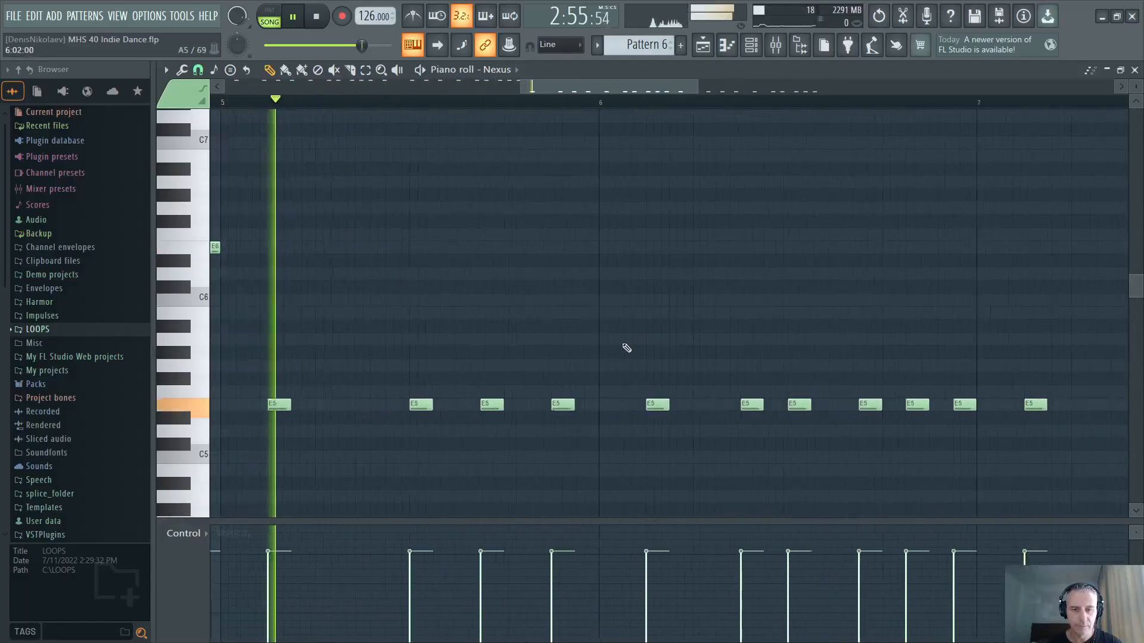
{"action": "scroll", "coordinate": [301, 351], "scroll_direction": "down", "scroll_amount": 3, "text": "ctrl"}
{"action": "scroll", "coordinate": [423, 345], "scroll_direction": "up", "scroll_amount": 1, "text": "ctrl"}
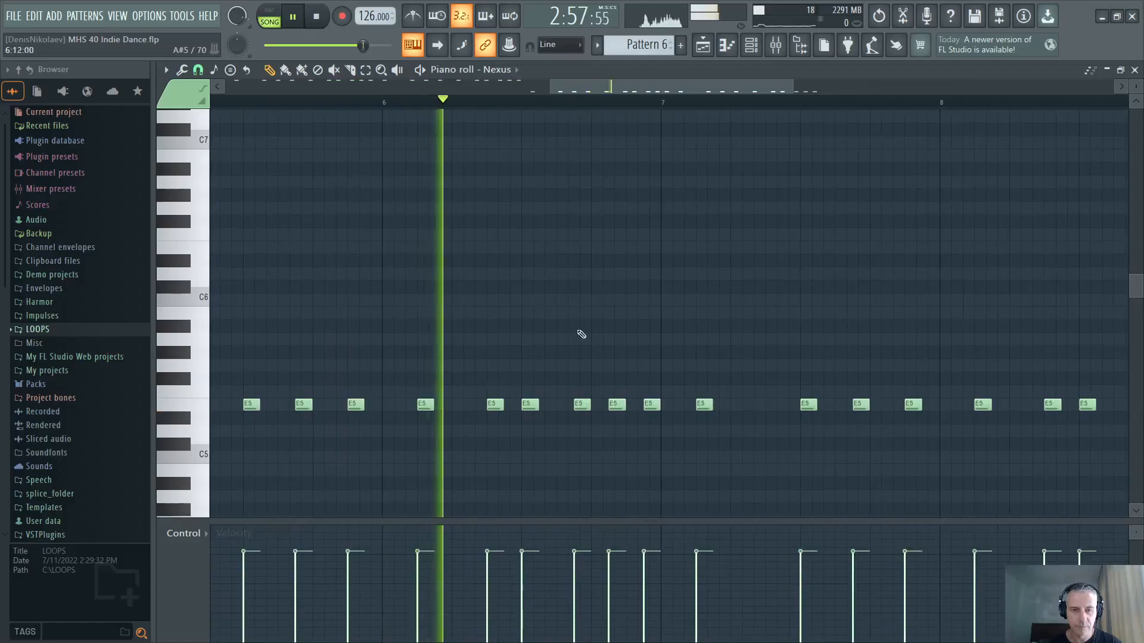
{"action": "scroll", "coordinate": [718, 331], "scroll_direction": "down", "scroll_amount": 2, "text": "ctrl"}
{"action": "key", "text": "space"}
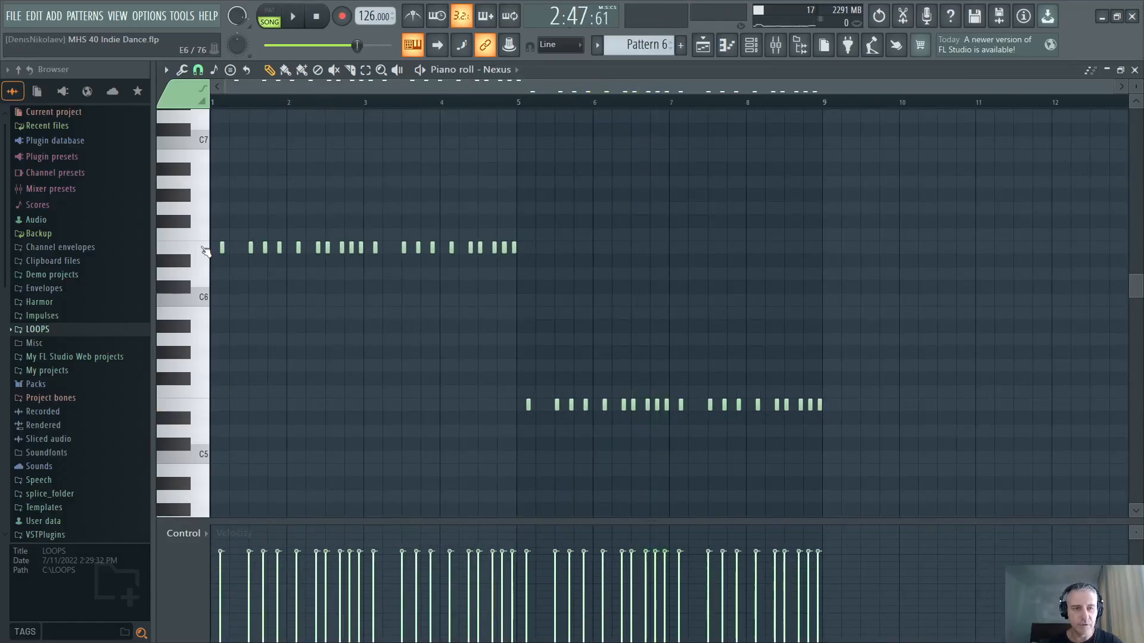
Step: Compare Pattern 6's E6 notes in bars 1 to 4 with its E5 notes from bar 5, and close the piano roll
{"action": "scroll", "coordinate": [209, 265], "scroll_direction": "up", "scroll_amount": 3, "text": "ctrl"}
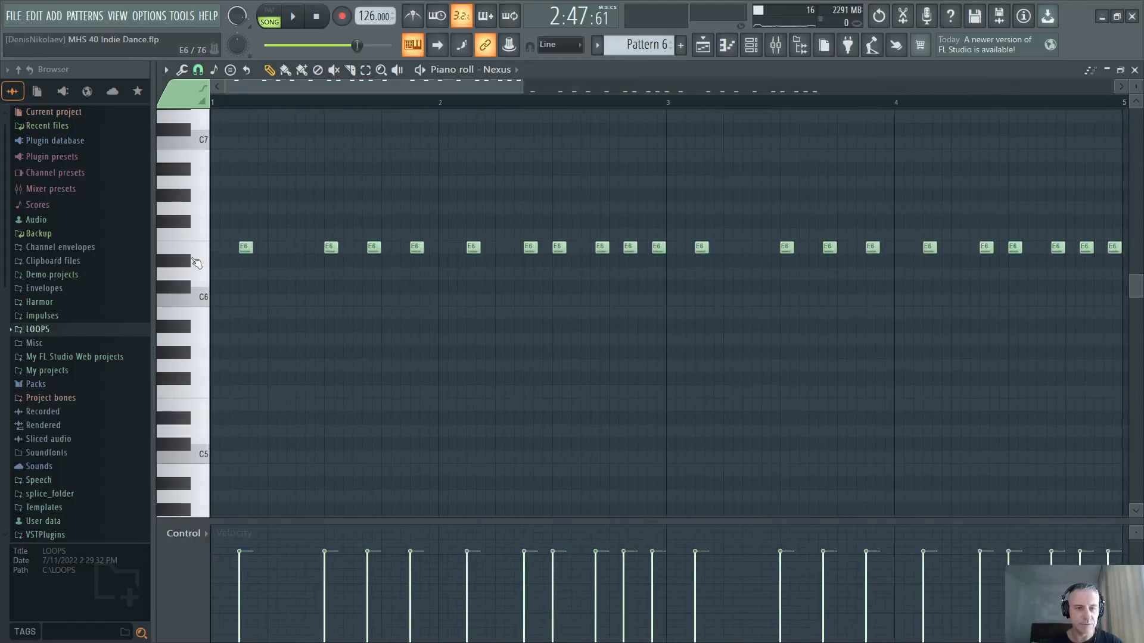
{"action": "scroll", "coordinate": [196, 264], "scroll_direction": "down", "scroll_amount": 3, "text": "ctrl"}
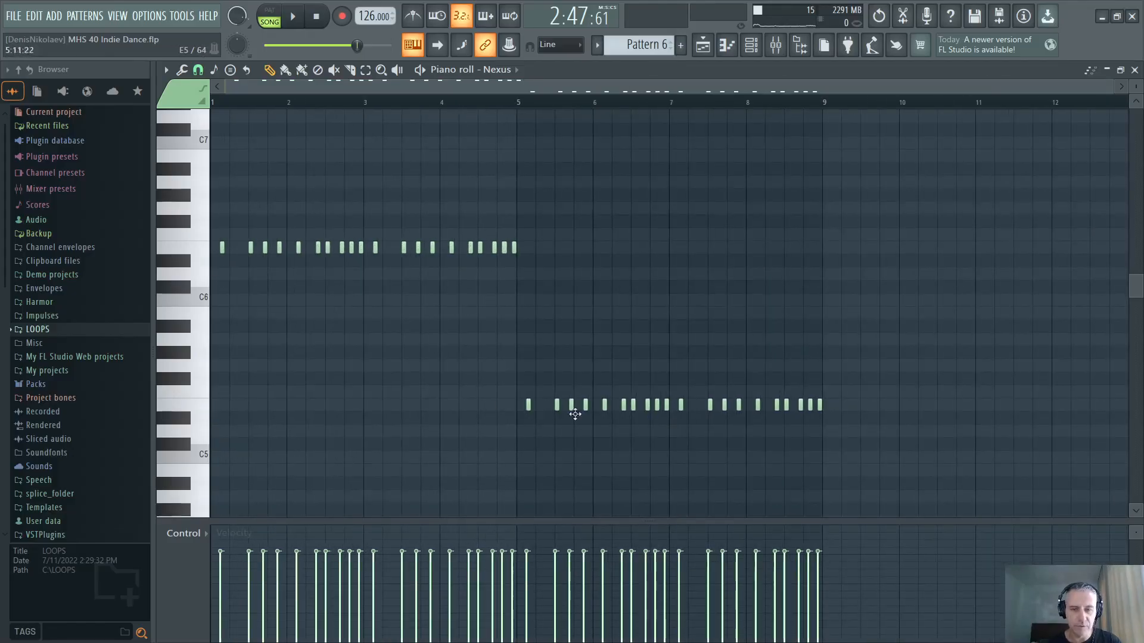
{"action": "key", "text": "Escape"}
Step: Solo track 27, listen to the KSHMR_Alarm_20_G clip from bar 100, move the start position to bar 104, and stop playback
{"action": "scroll", "coordinate": [880, 374], "scroll_direction": "up", "scroll_amount": 8}
{"action": "scroll", "coordinate": [867, 447], "scroll_direction": "down", "scroll_amount": 6}
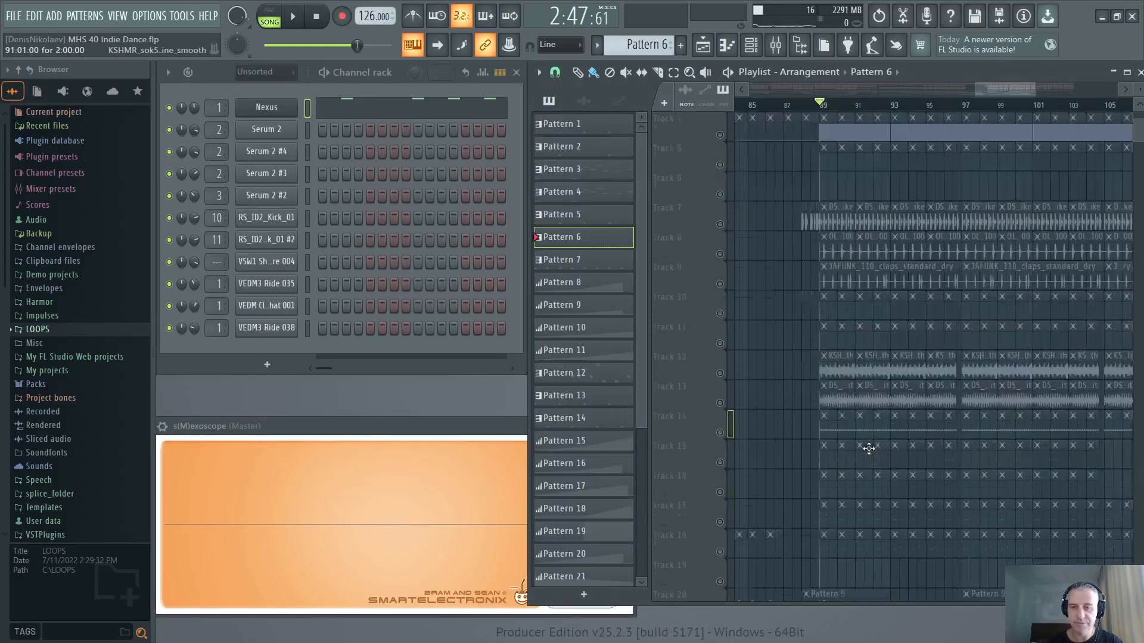
{"action": "scroll", "coordinate": [872, 442], "scroll_direction": "down", "scroll_amount": 3}
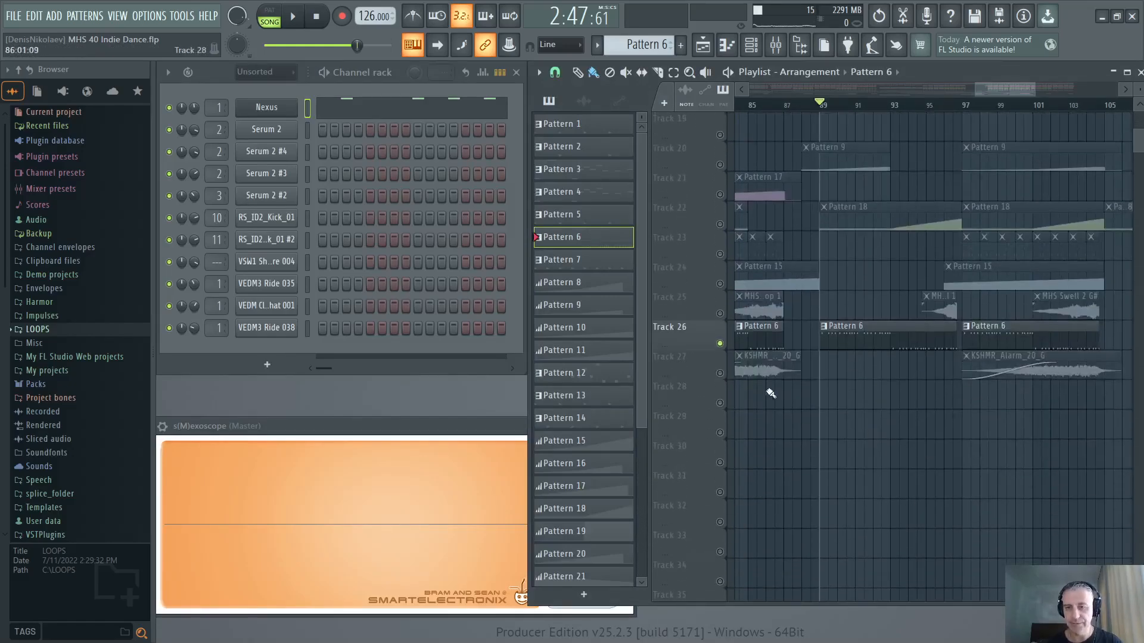
{"action": "right_click", "coordinate": [721, 374]}
{"action": "scroll", "coordinate": [792, 393], "scroll_direction": "down", "scroll_amount": 2}
{"action": "scroll", "coordinate": [929, 387], "scroll_direction": "up", "scroll_amount": 3}
{"action": "left_click", "coordinate": [850, 106]}
{"action": "scroll", "coordinate": [887, 402], "scroll_direction": "up", "scroll_amount": 3}
{"action": "scroll", "coordinate": [830, 409], "scroll_direction": "down", "scroll_amount": 3}
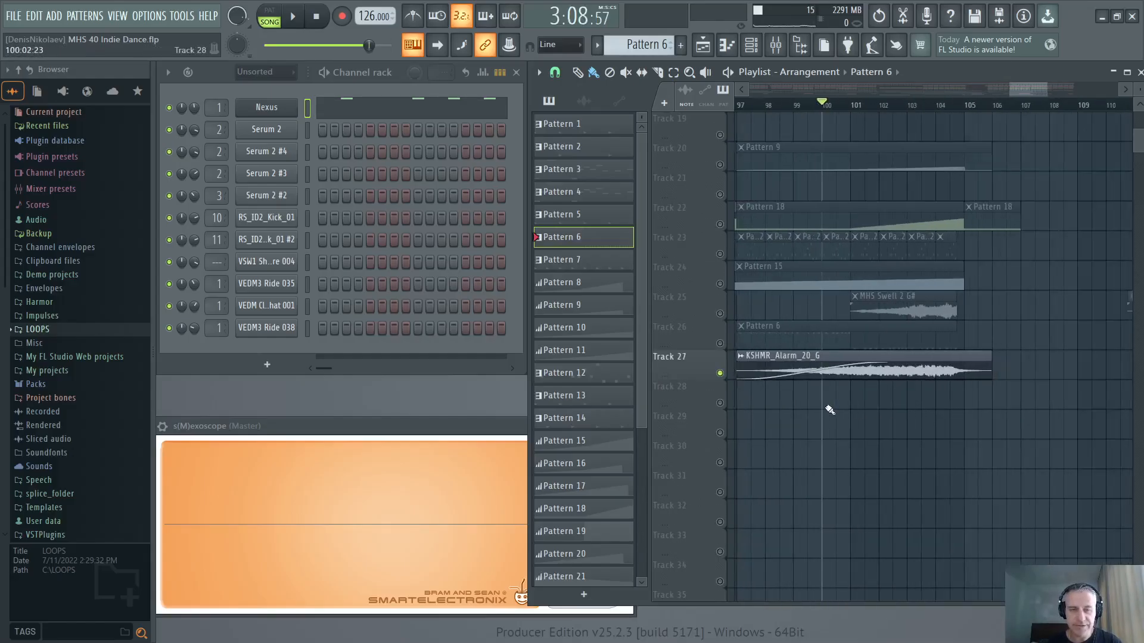
{"action": "key", "text": "space"}
{"action": "left_click", "coordinate": [930, 106]}
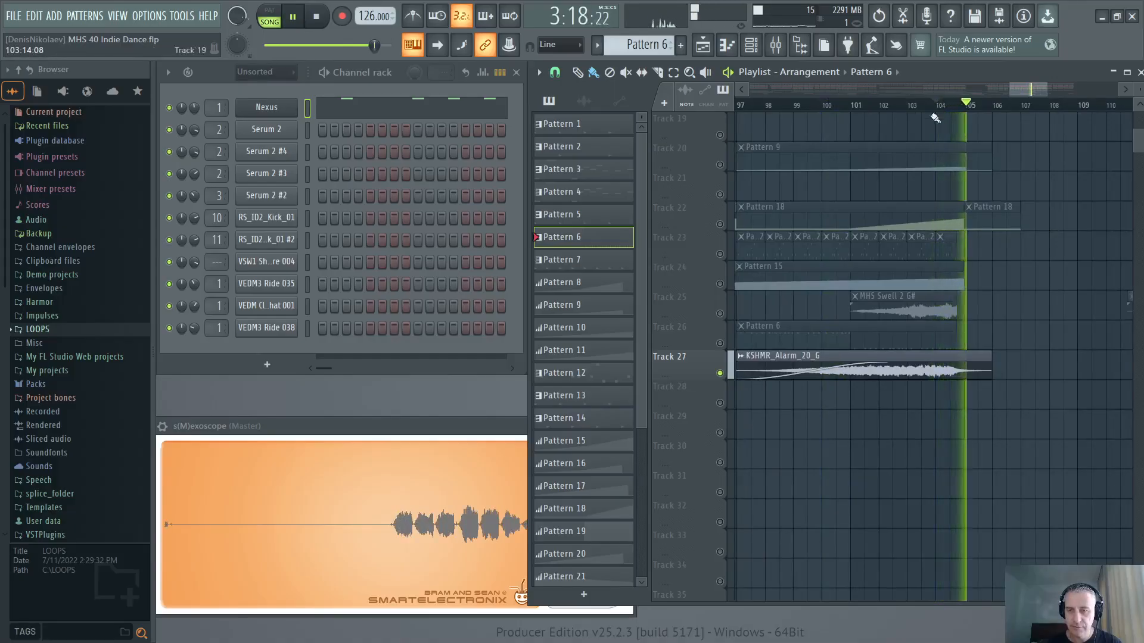
{"action": "key", "text": "space"}
Step: Solo track 28, listen to the VEDM3 Downlifter 01 clip from bar 49, stop playback, and unsolo the track
{"action": "scroll", "coordinate": [970, 415], "scroll_direction": "down", "scroll_amount": 3}
{"action": "scroll", "coordinate": [971, 414], "scroll_direction": "down", "scroll_amount": 3}
{"action": "right_click", "coordinate": [720, 403]}
{"action": "scroll", "coordinate": [861, 400], "scroll_direction": "up", "scroll_amount": 5}
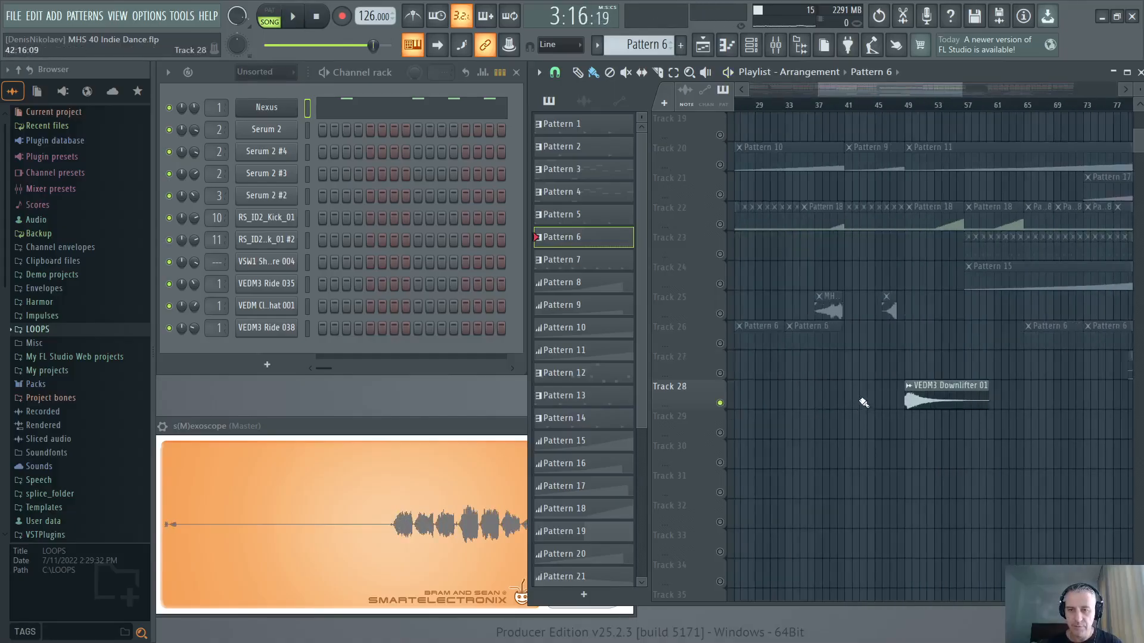
{"action": "left_click", "coordinate": [901, 106]}
{"action": "scroll", "coordinate": [855, 434], "scroll_direction": "up", "scroll_amount": 2}
{"action": "key", "text": "space"}
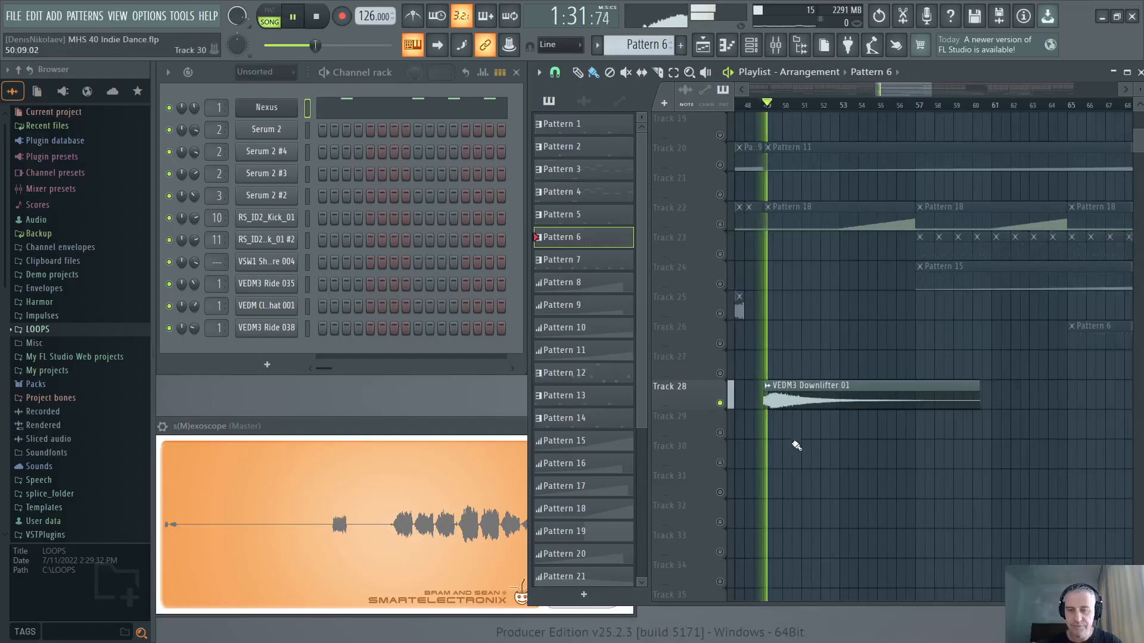
{"action": "scroll", "coordinate": [826, 433], "scroll_direction": "down", "scroll_amount": 5}
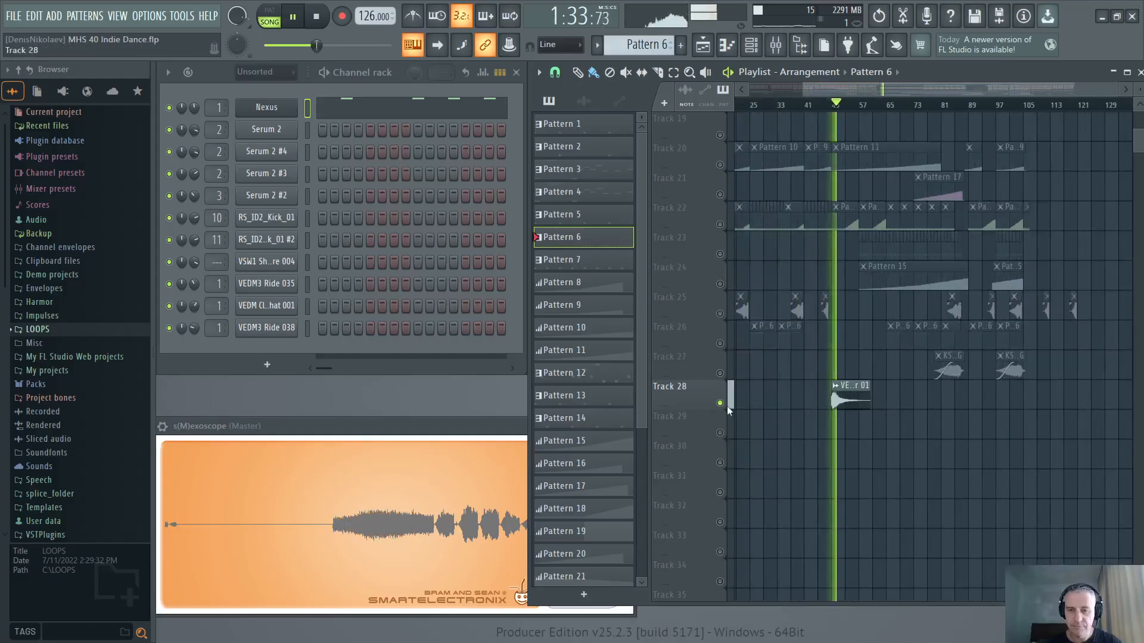
{"action": "key", "text": "space"}
{"action": "right_click", "coordinate": [720, 404]}
Step: Reset the playback position to the start of the song and maximize the playlist
{"action": "scroll", "coordinate": [722, 403], "scroll_direction": "up", "scroll_amount": 6}
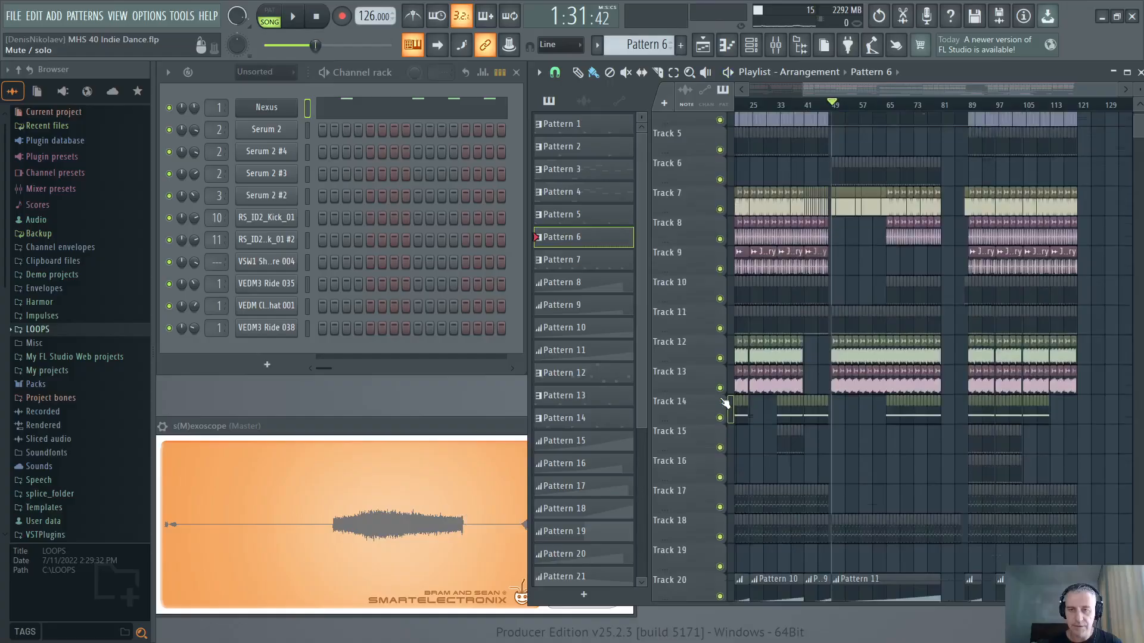
{"action": "scroll", "coordinate": [893, 303], "scroll_direction": "up", "scroll_amount": 2}
{"action": "scroll", "coordinate": [892, 303], "scroll_direction": "down", "scroll_amount": 1}
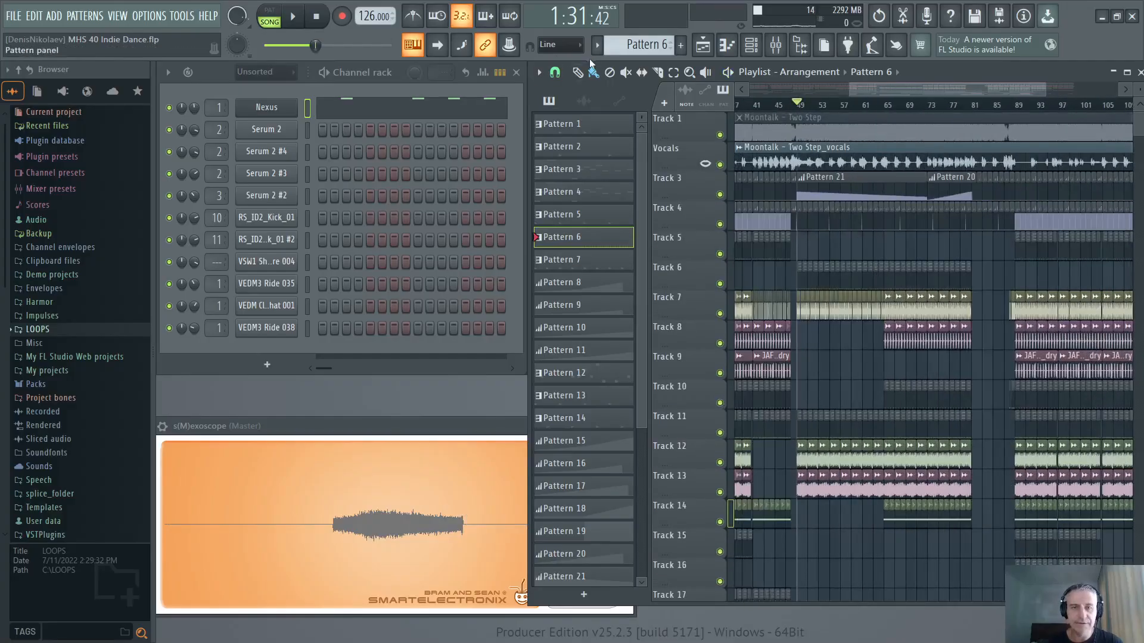
{"action": "left_click", "coordinate": [343, 17]}
{"action": "left_click", "coordinate": [1126, 71]}
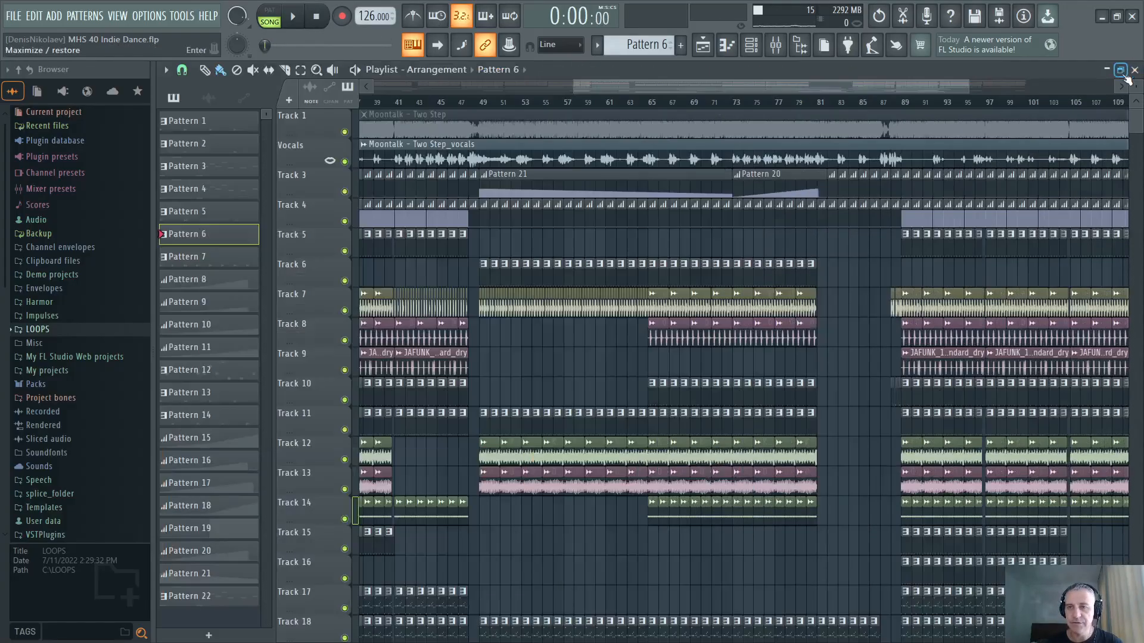
Step: Examine the whole arrangement across all 28 used tracks, including the vocals, drums, automation clips, swells and Pattern 6 placements
{"action": "scroll", "coordinate": [658, 370], "scroll_direction": "down", "scroll_amount": 2}
{"action": "scroll", "coordinate": [752, 370], "scroll_direction": "down", "scroll_amount": 5}
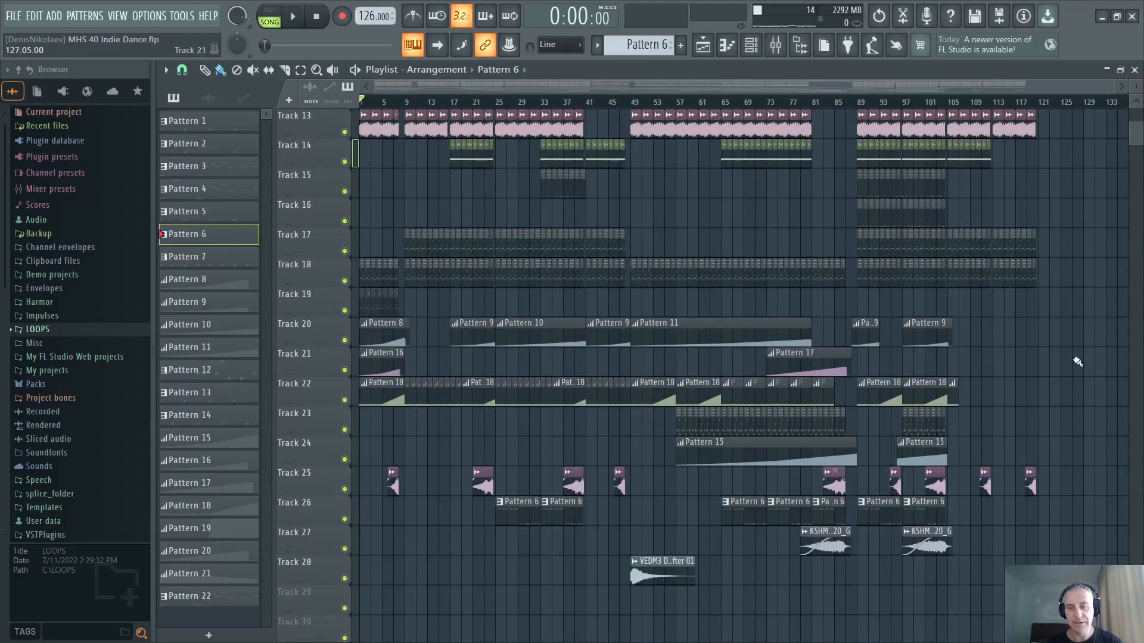
{"action": "scroll", "coordinate": [1077, 362], "scroll_direction": "up", "scroll_amount": 5}
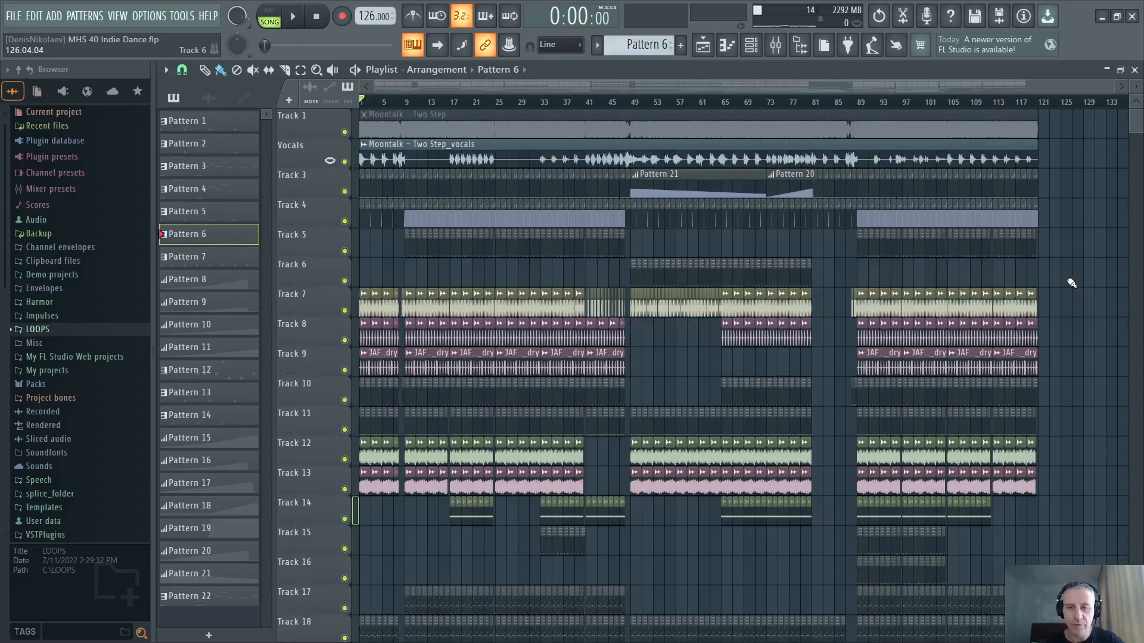
{"action": "scroll", "coordinate": [1066, 254], "scroll_direction": "down", "scroll_amount": 3}
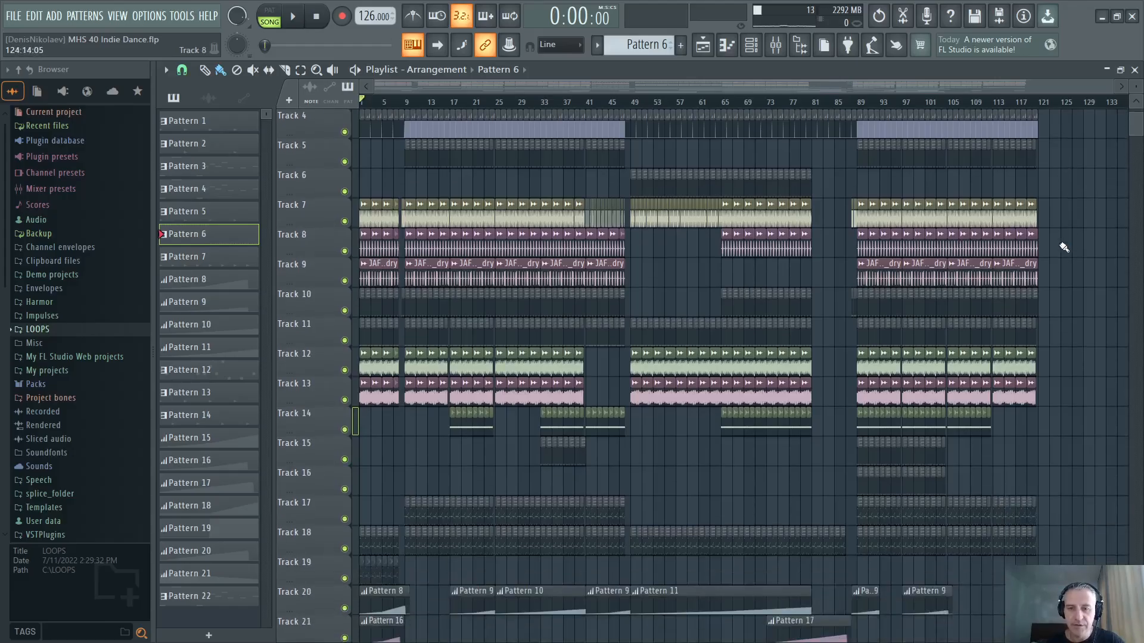
{"action": "scroll", "coordinate": [1063, 247], "scroll_direction": "down", "scroll_amount": 10}
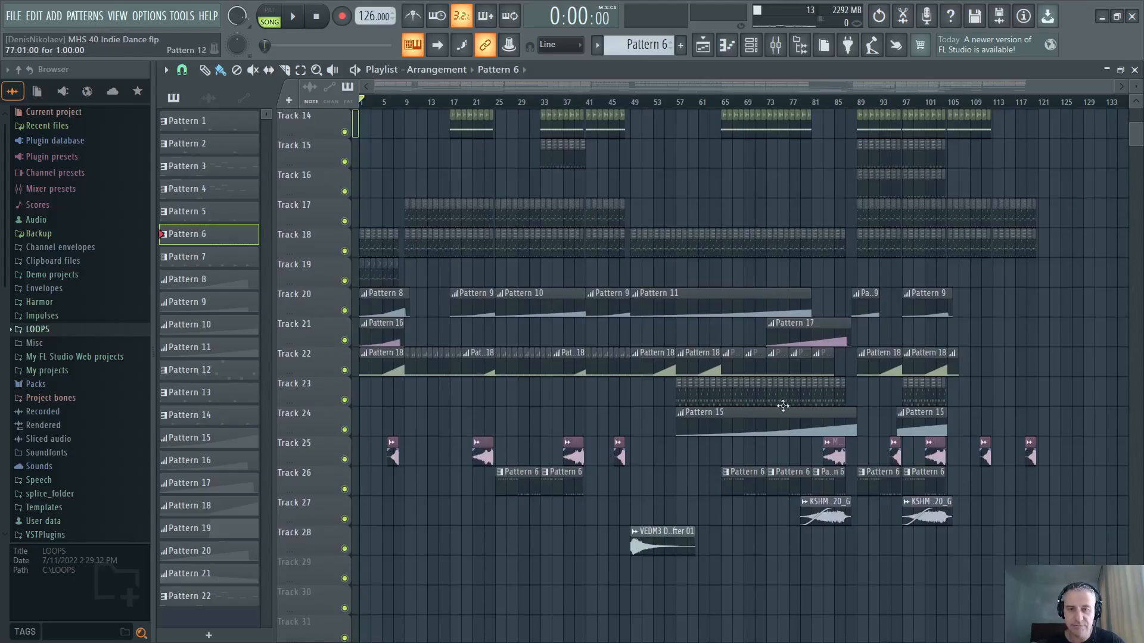
{"action": "scroll", "coordinate": [717, 394], "scroll_direction": "up", "scroll_amount": 6}
{"action": "scroll", "coordinate": [503, 426], "scroll_direction": "up", "scroll_amount": 4}
{"action": "scroll", "coordinate": [499, 422], "scroll_direction": "down", "scroll_amount": 8}
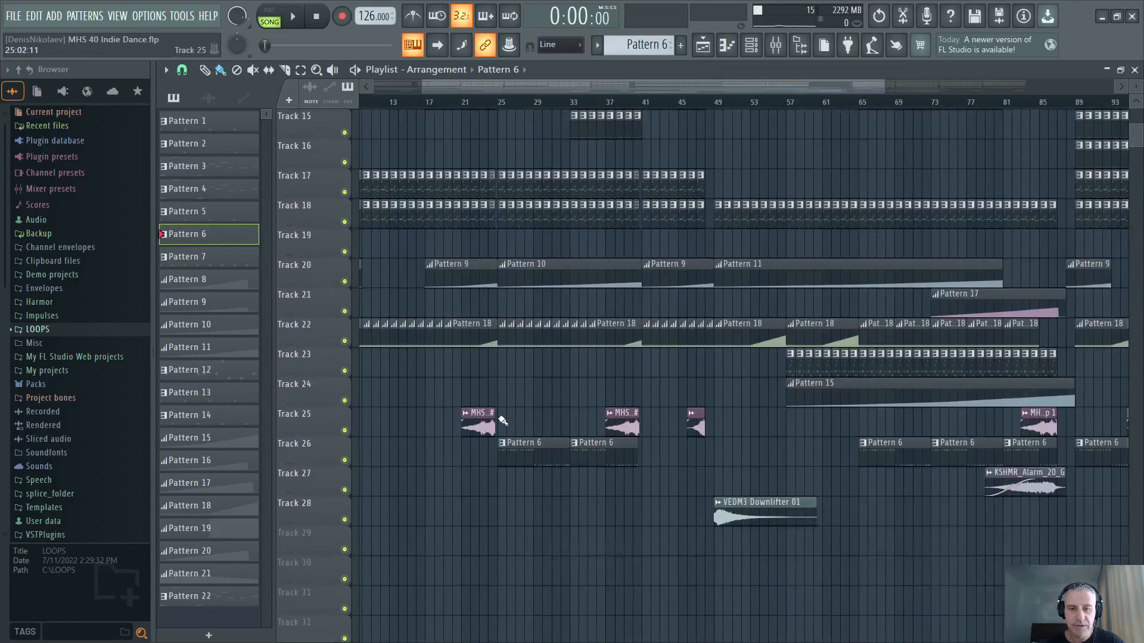
{"action": "scroll", "coordinate": [614, 456], "scroll_direction": "up", "scroll_amount": 2}
{"action": "scroll", "coordinate": [431, 467], "scroll_direction": "down", "scroll_amount": 1}
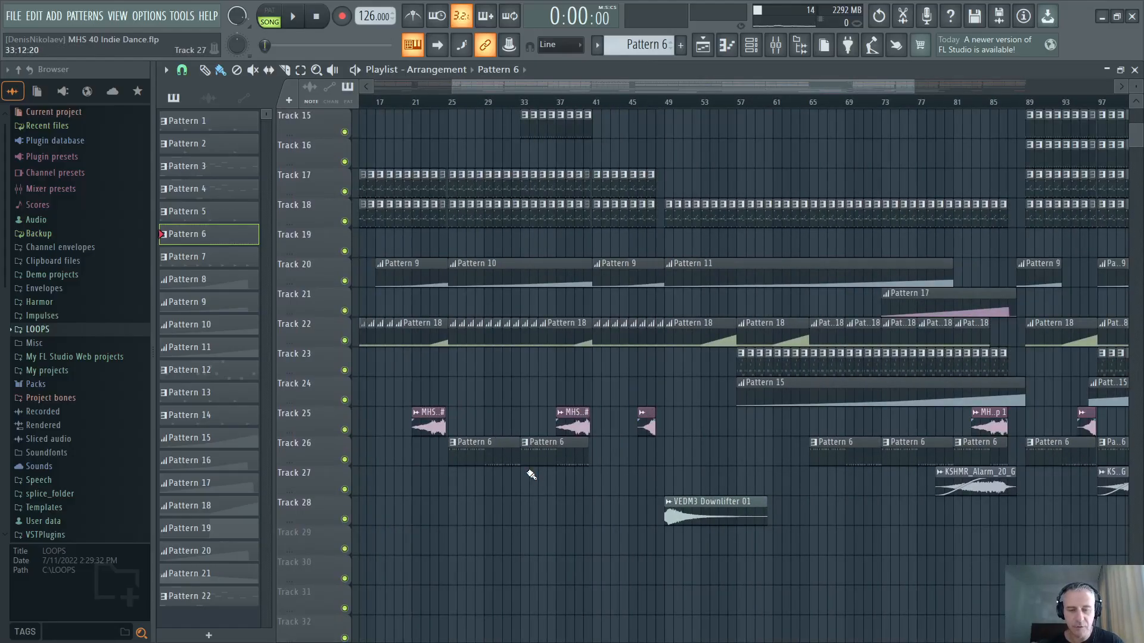
{"action": "scroll", "coordinate": [971, 439], "scroll_direction": "down", "scroll_amount": 3}
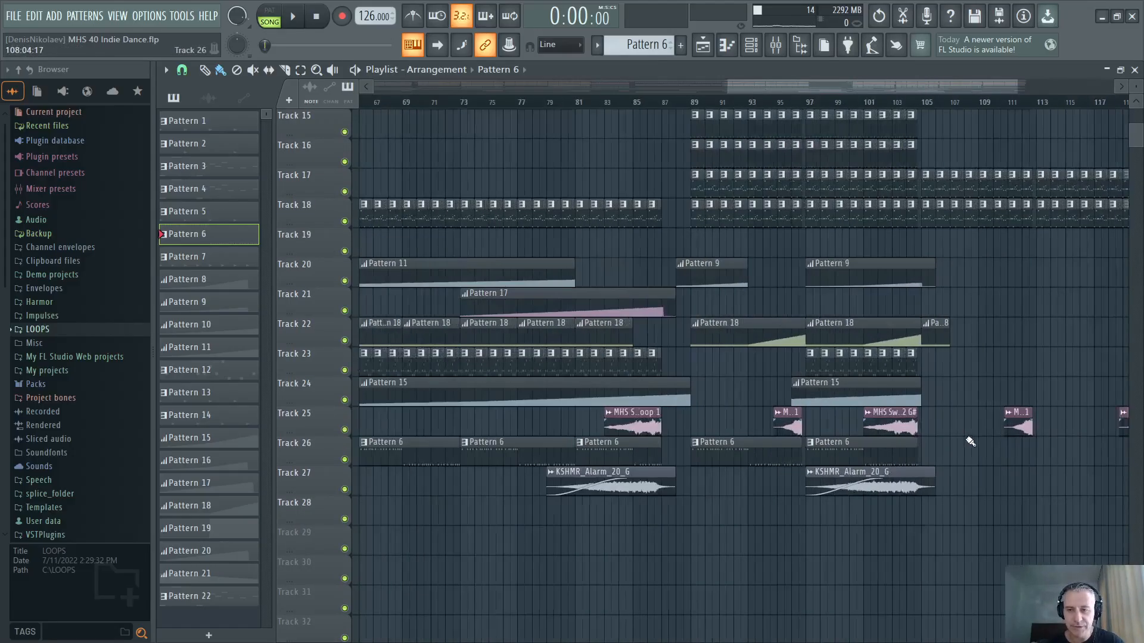
{"action": "scroll", "coordinate": [953, 393], "scroll_direction": "down", "scroll_amount": 2}
{"action": "scroll", "coordinate": [1114, 388], "scroll_direction": "up", "scroll_amount": 14}
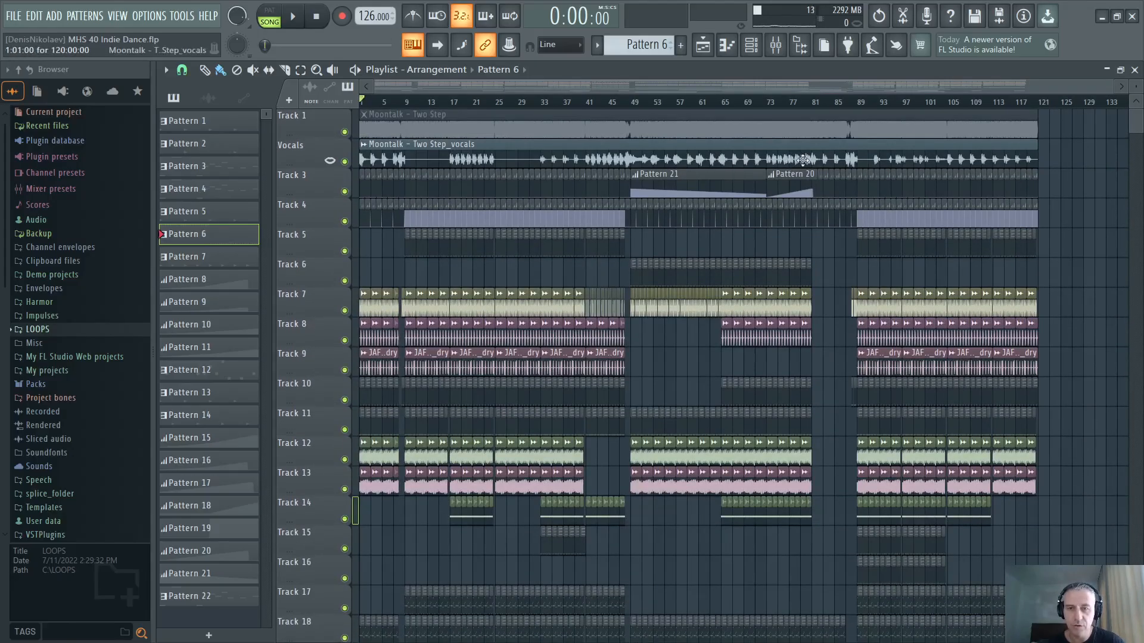
{"action": "scroll", "coordinate": [803, 160], "scroll_direction": "up", "scroll_amount": 5}
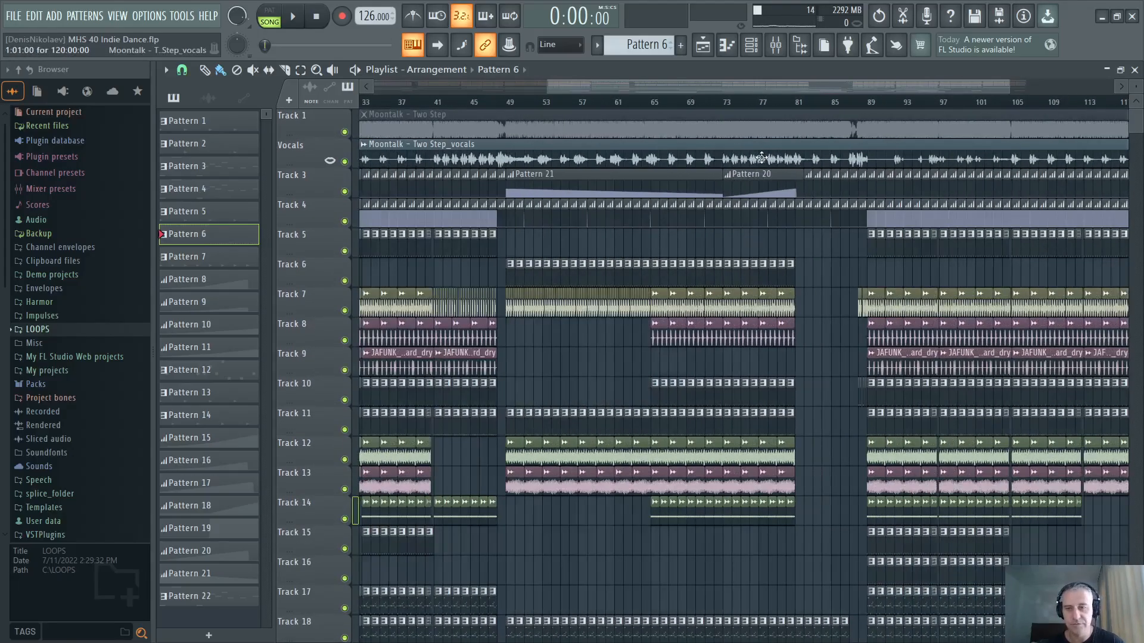
Step: Restore the playlist to its smaller window and look over the arrangement from the vocals down to the automation tracks
{"action": "left_click", "coordinate": [1121, 71]}
{"action": "scroll", "coordinate": [977, 268], "scroll_direction": "down", "scroll_amount": 5}
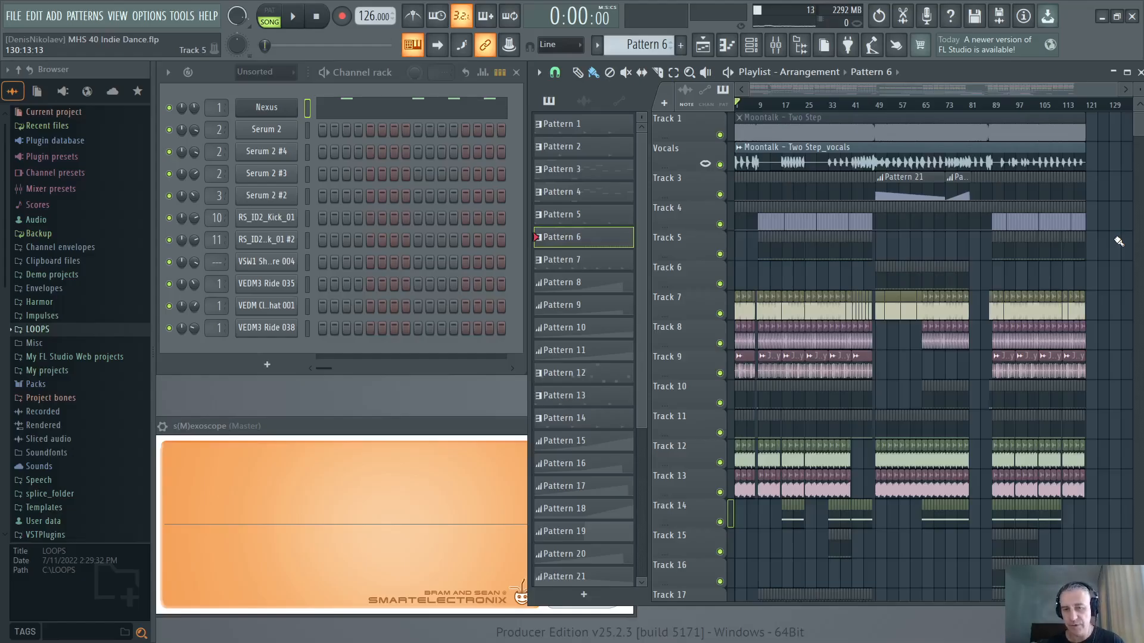
{"action": "scroll", "coordinate": [1122, 256], "scroll_direction": "down", "scroll_amount": 1}
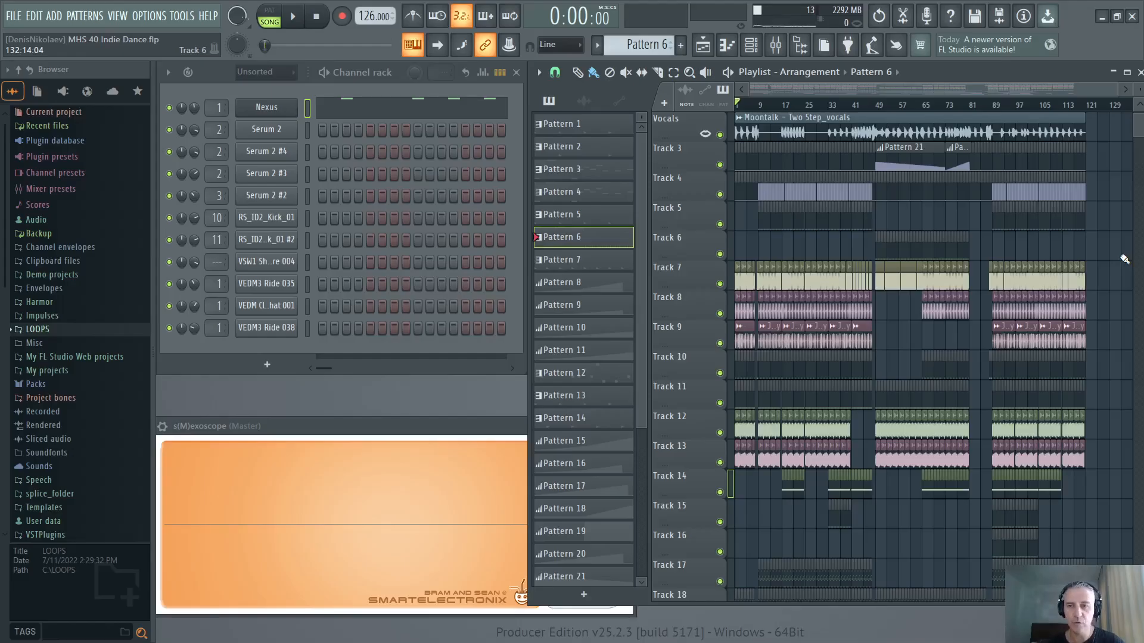
{"action": "scroll", "coordinate": [1124, 259], "scroll_direction": "down", "scroll_amount": 1}
{"action": "scroll", "coordinate": [1124, 259], "scroll_direction": "down", "scroll_amount": 2}
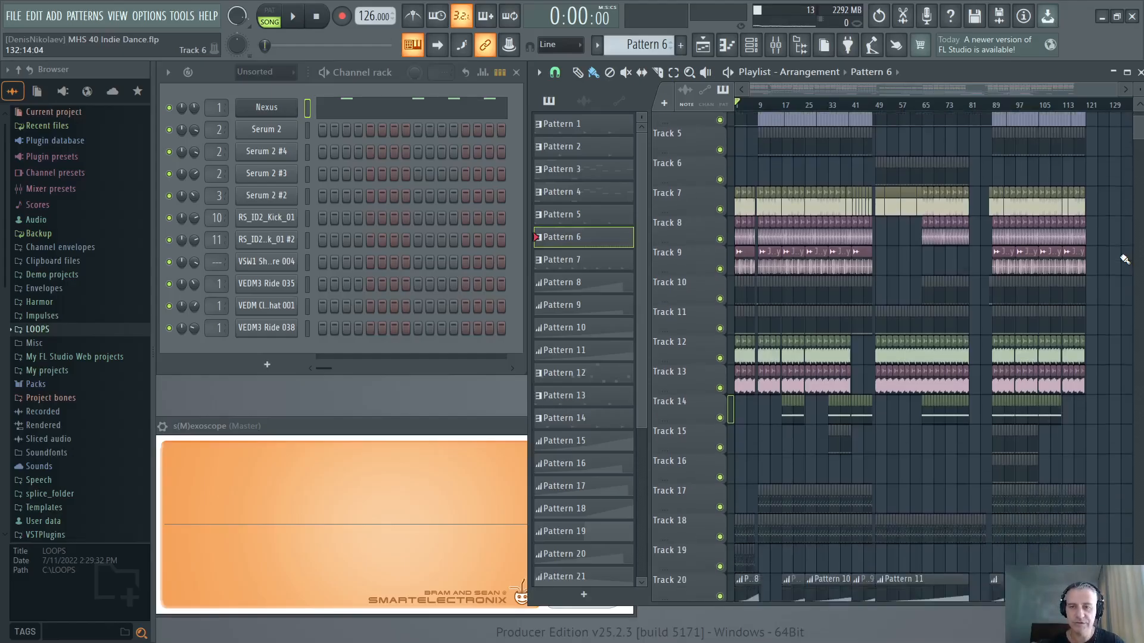
{"action": "scroll", "coordinate": [1123, 260], "scroll_direction": "up", "scroll_amount": 4}
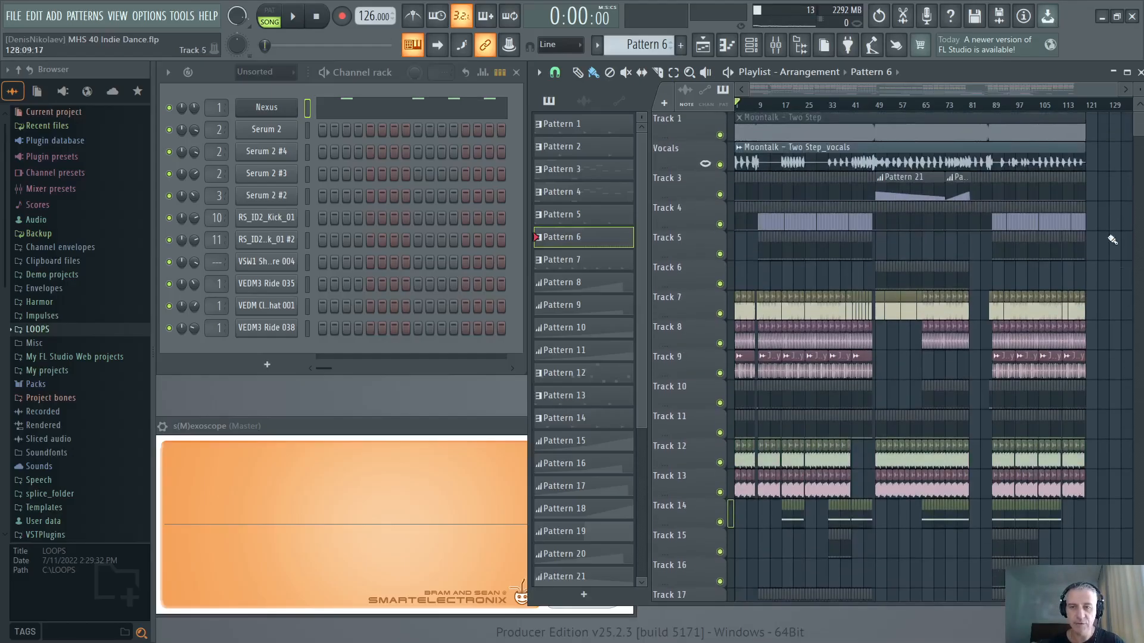
{"action": "scroll", "coordinate": [852, 268], "scroll_direction": "down", "scroll_amount": 12}
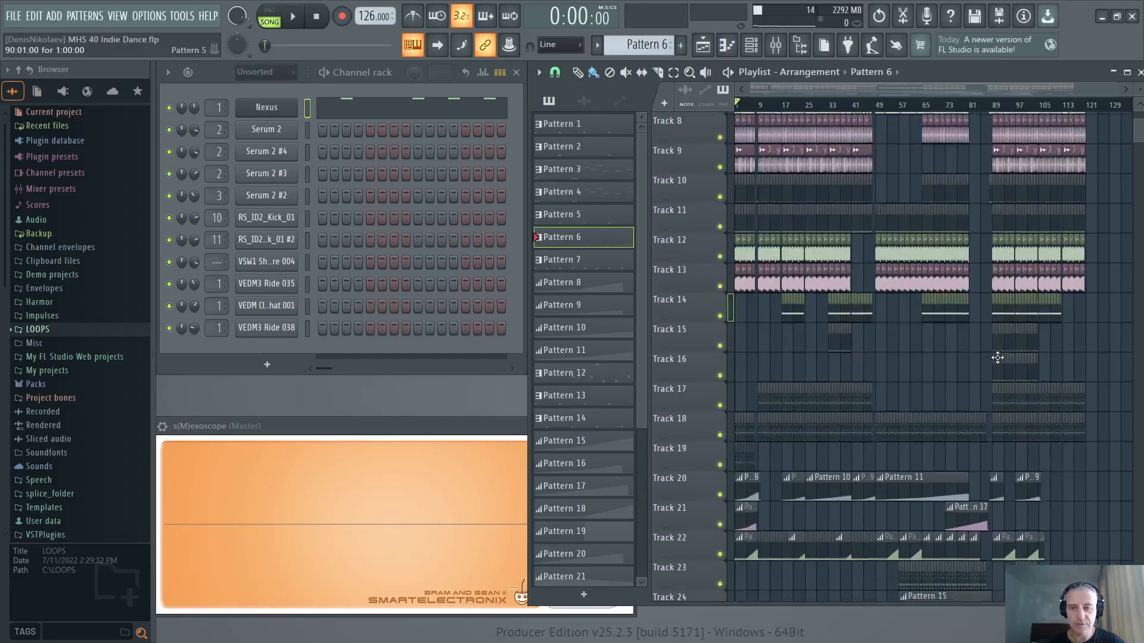